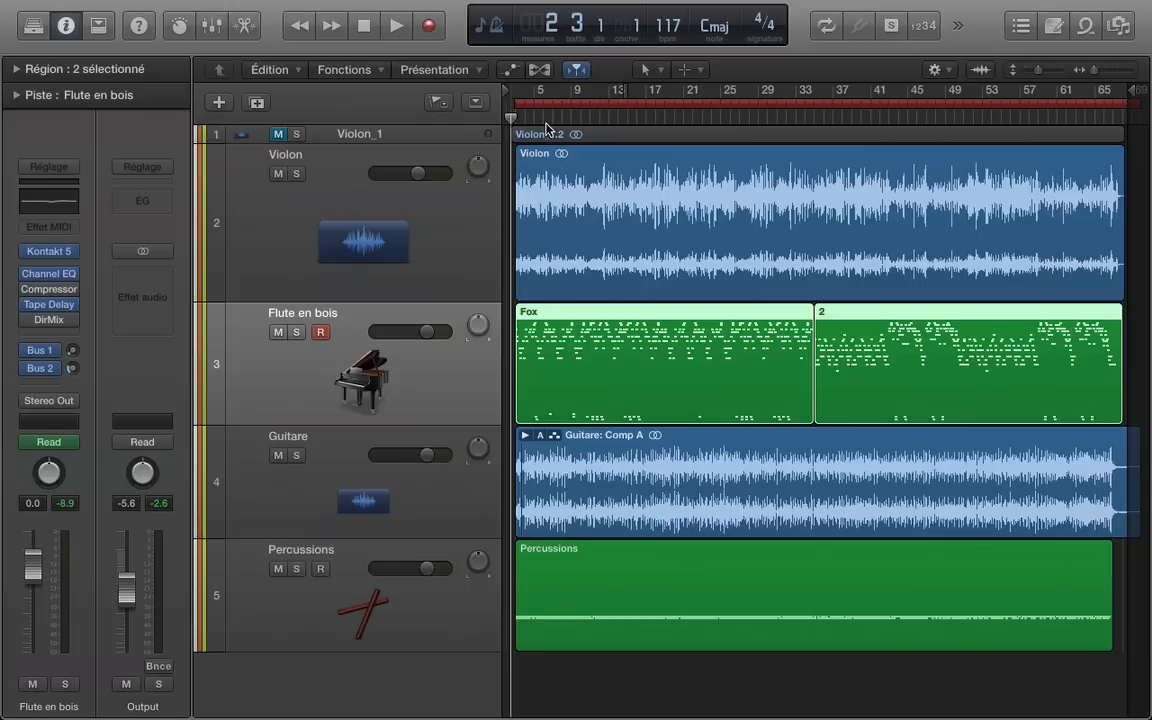
- Review the channel strips of the Violon, Flute en bois, Guitare and Percussions tracks one after another
click(344, 194)
click(330, 352)
click(270, 493)
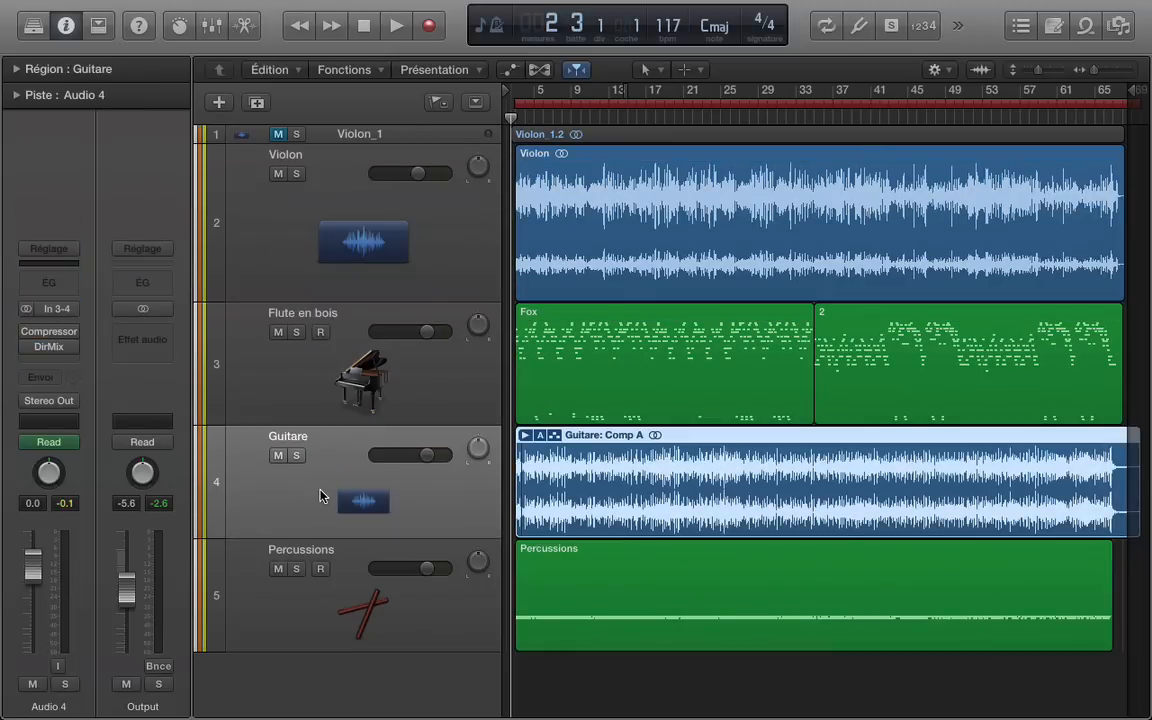
click(231, 571)
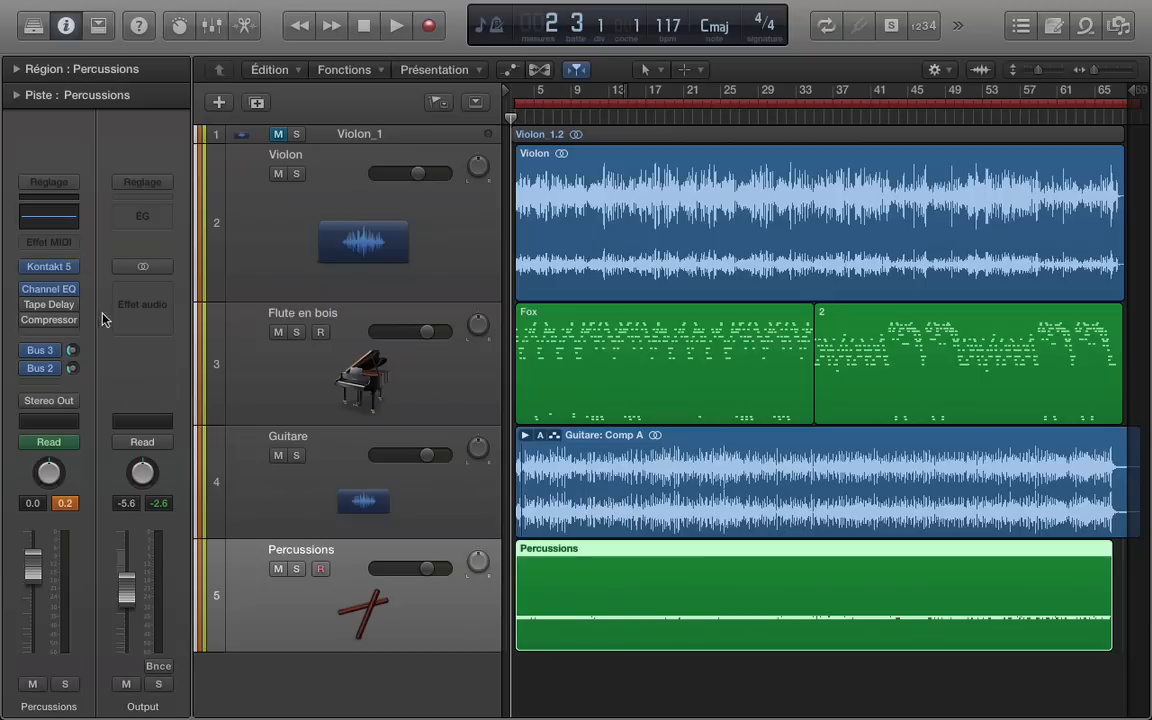
- Move the playhead to bar 4, mute the Violon track and open its Channel EQ with the Analyzer on
click(259, 231)
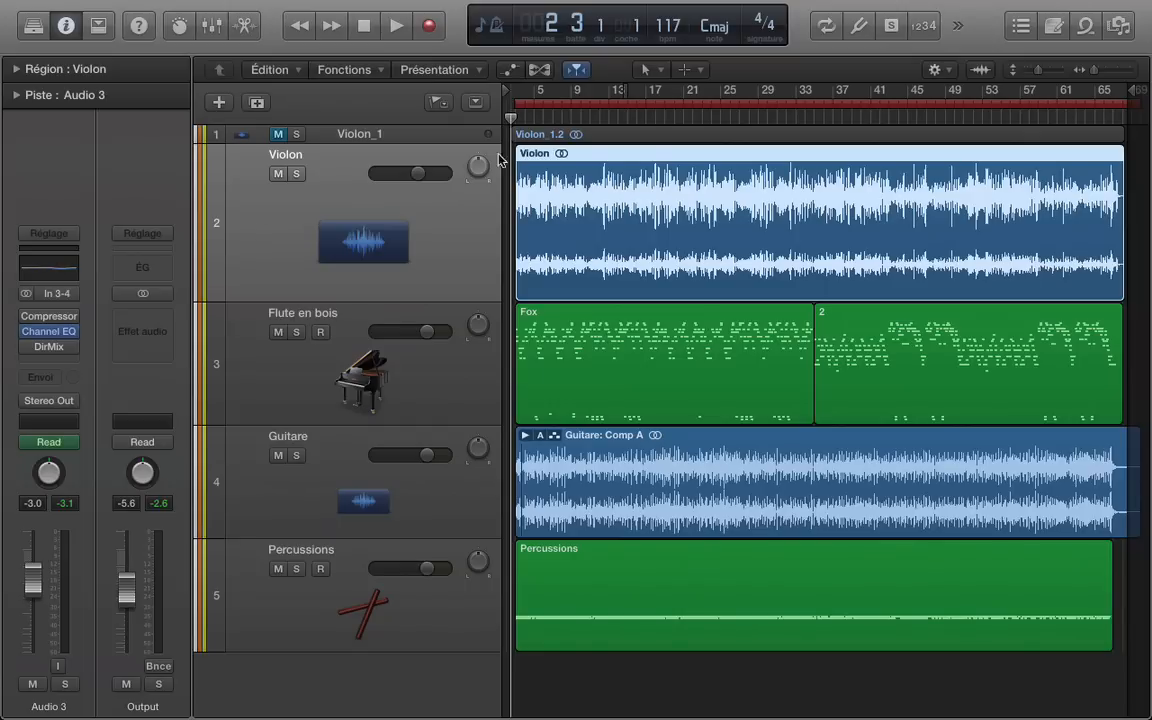
click(524, 116)
click(278, 173)
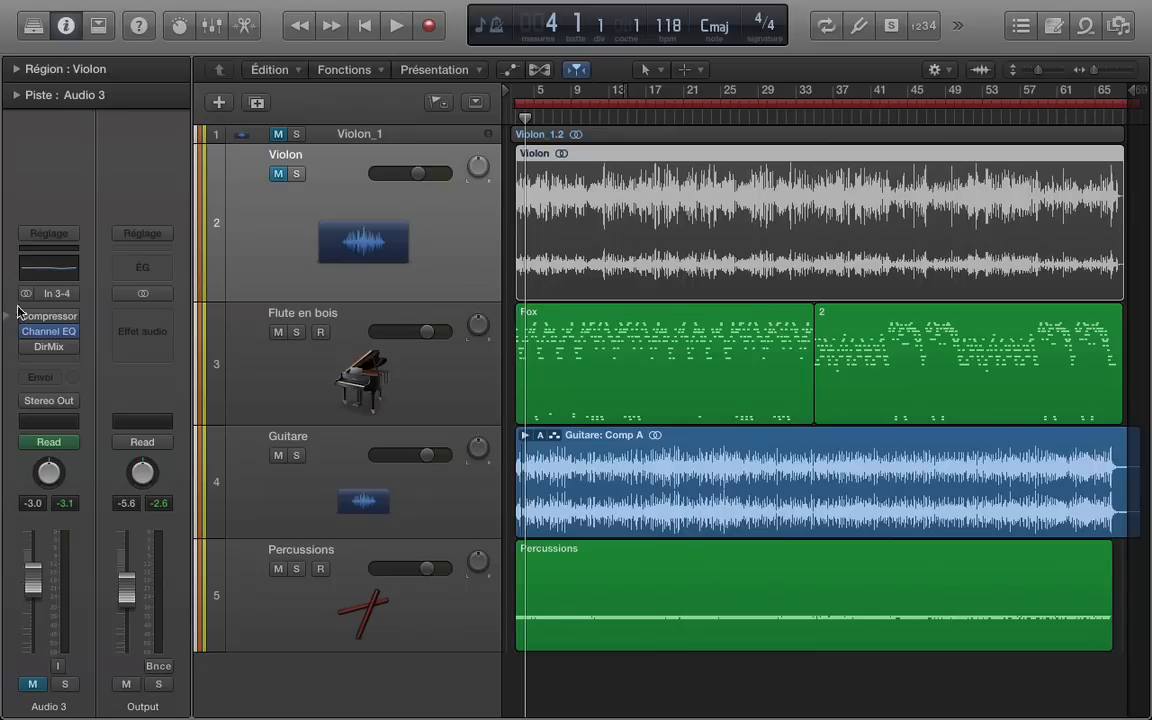
click(45, 264)
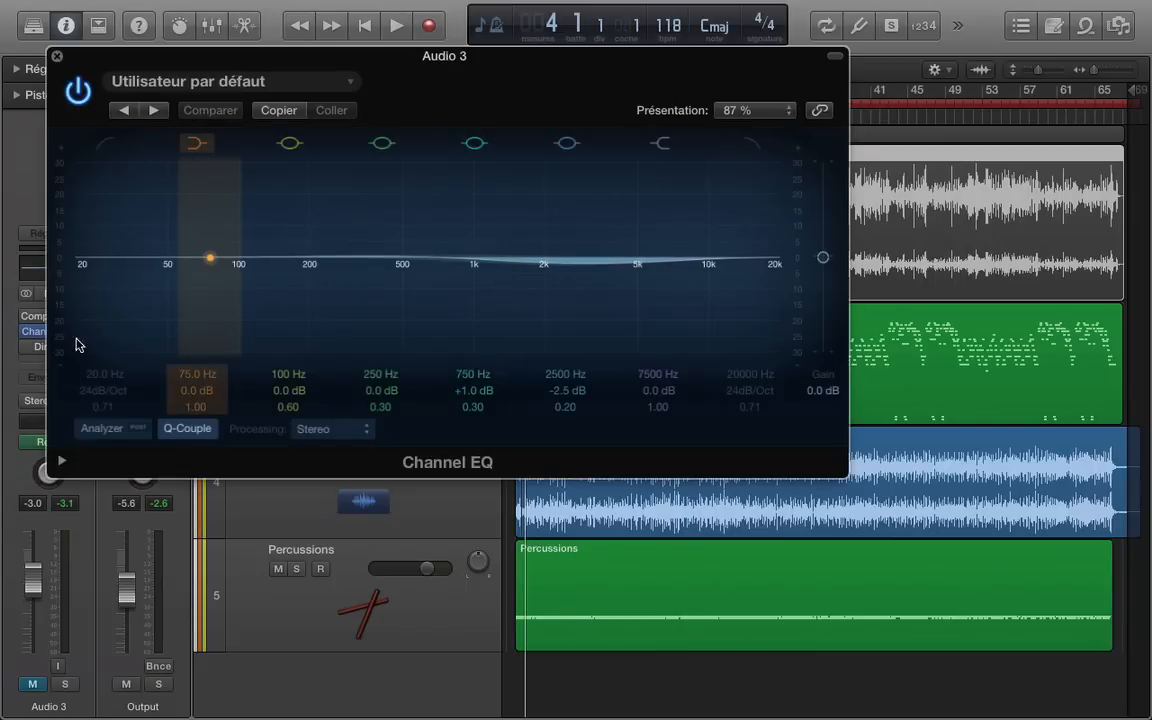
click(103, 430)
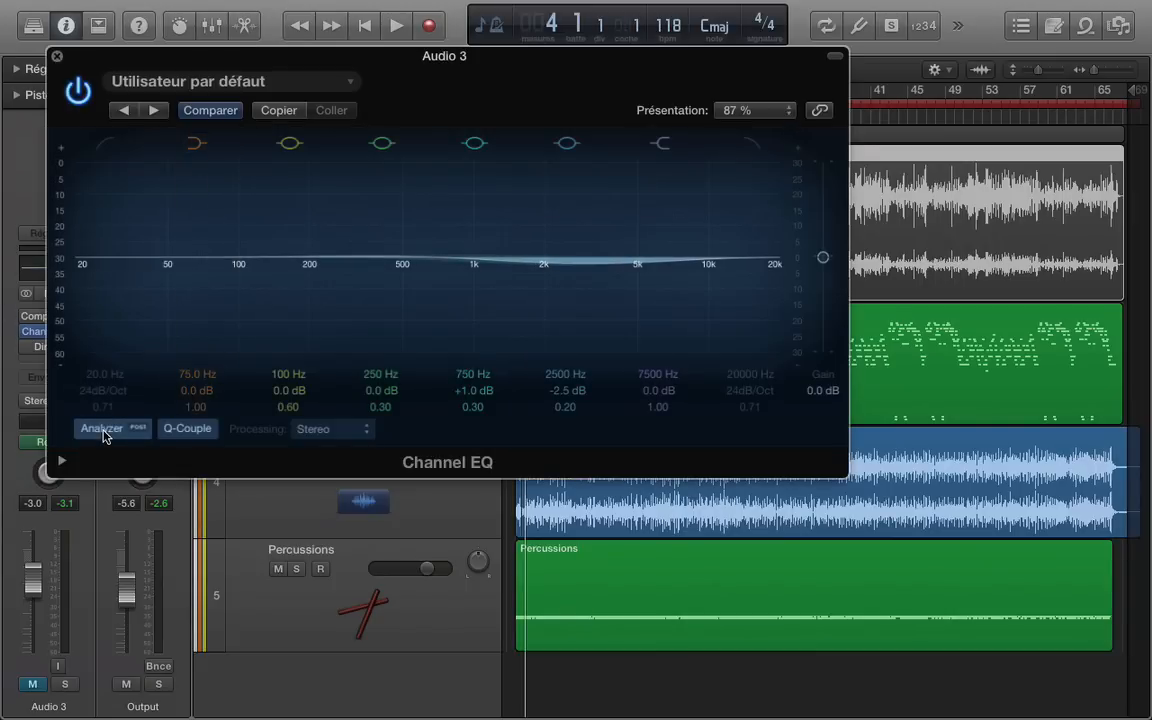
- Play the Violon track soloed and examine its frequency spectrum in the Channel EQ before closing the plug-in window
key(space)
key(s)
drag(312, 56, 302, 146)
click(220, 171)
click(401, 186)
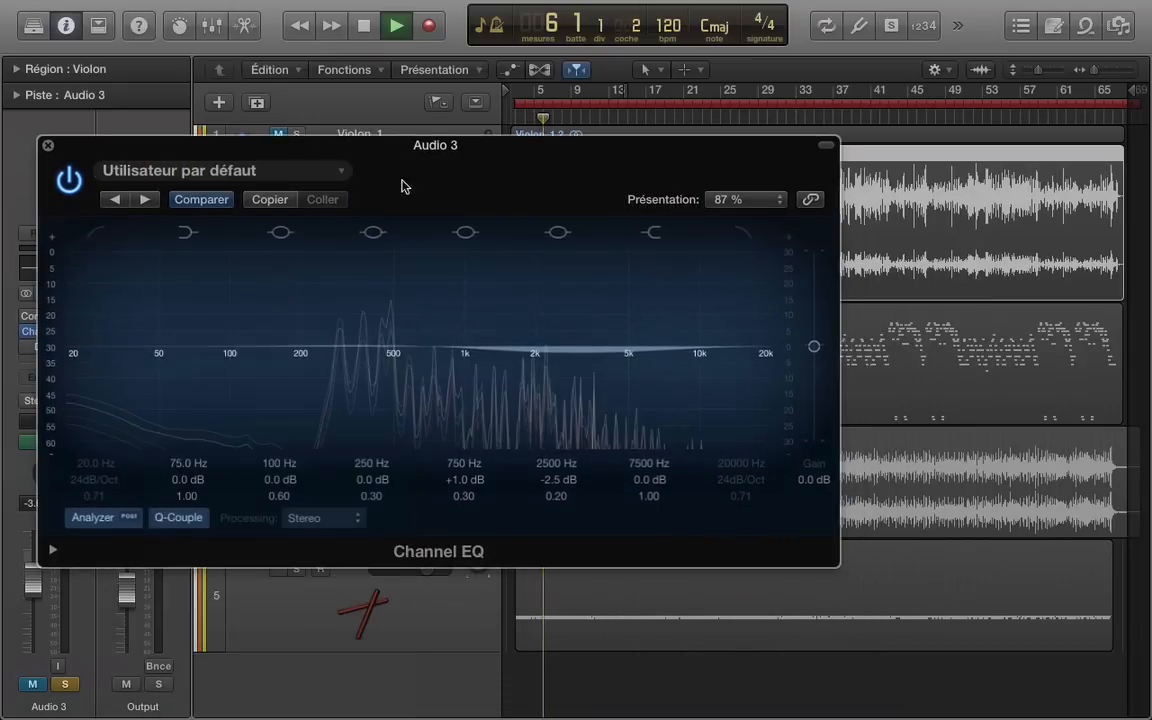
drag(401, 186, 413, 177)
click(836, 138)
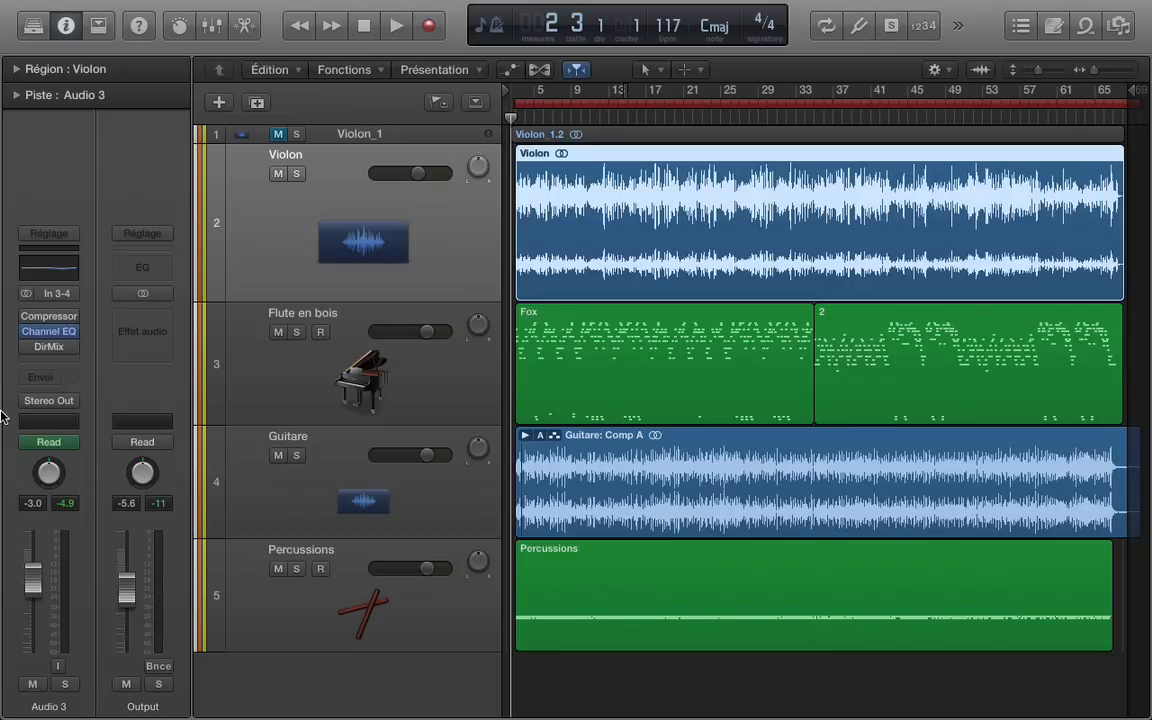
- Choose the stereo Direction Mixer imaging effect for the Violon track's last insert and open its settings beside the channel strip
click(72, 346)
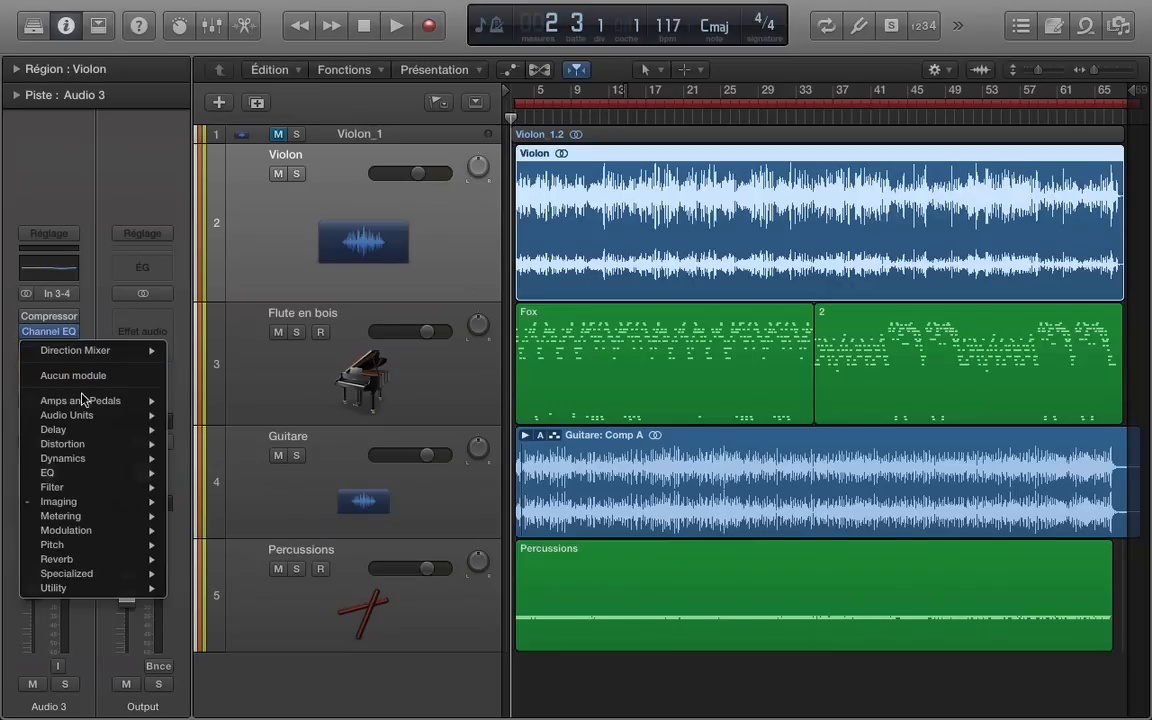
mouse_move(100, 501)
mouse_move(240, 516)
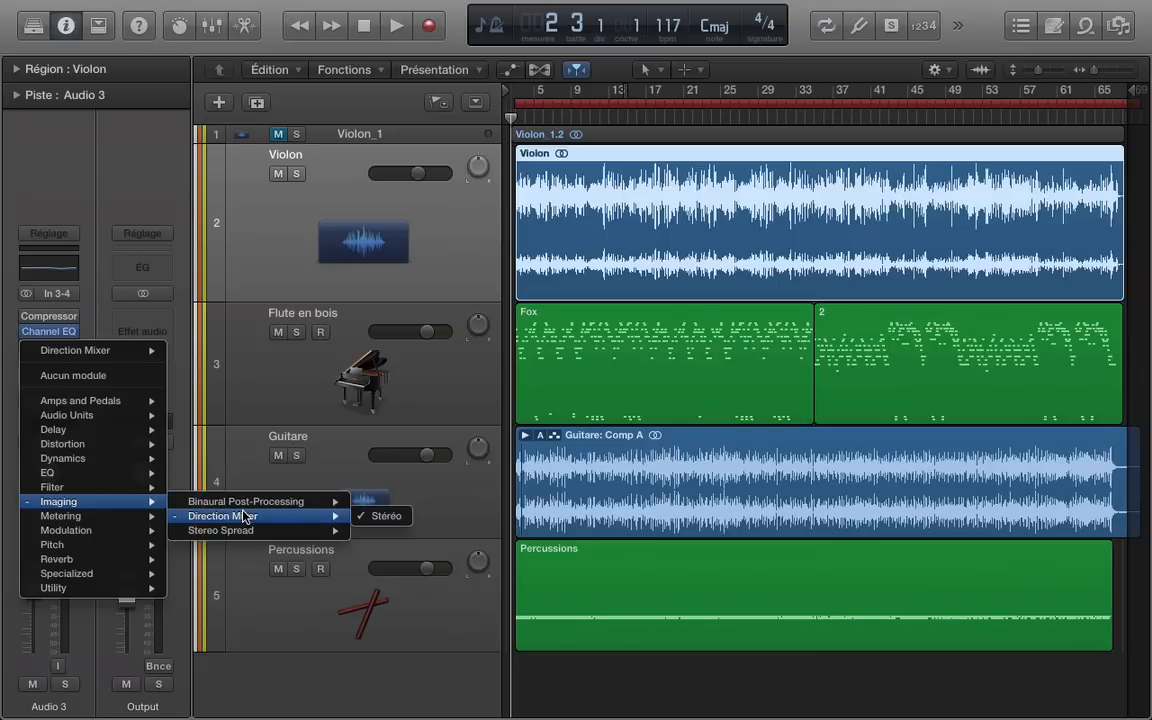
click(372, 516)
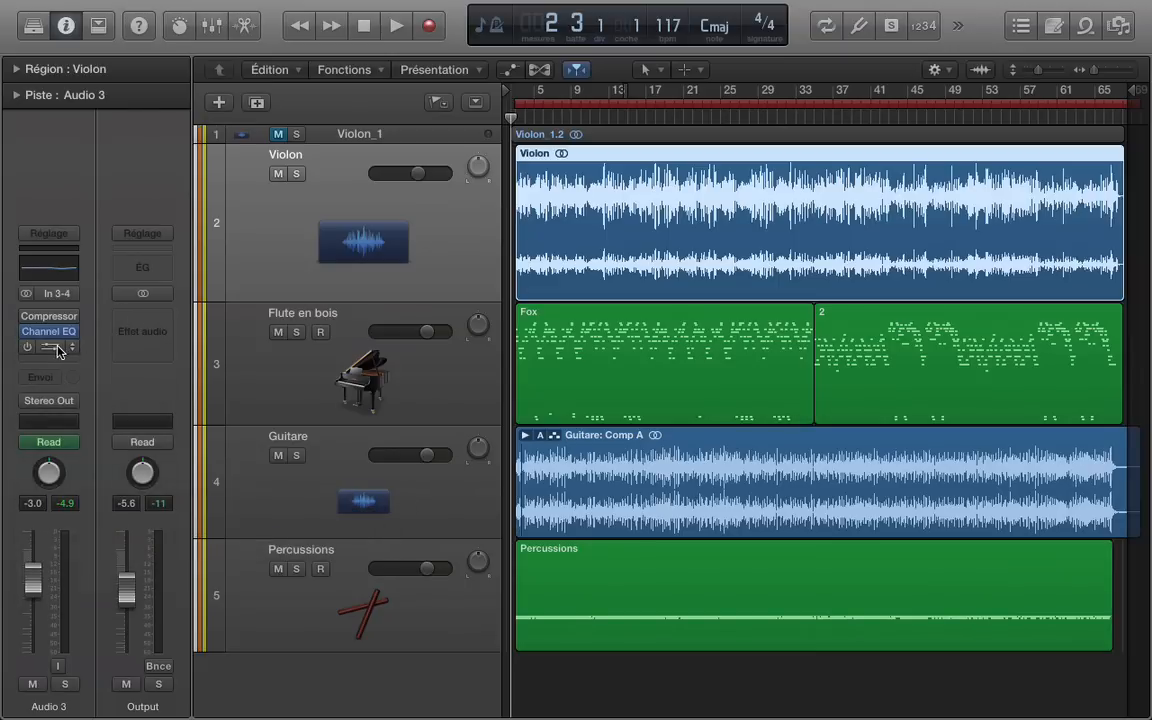
click(48, 346)
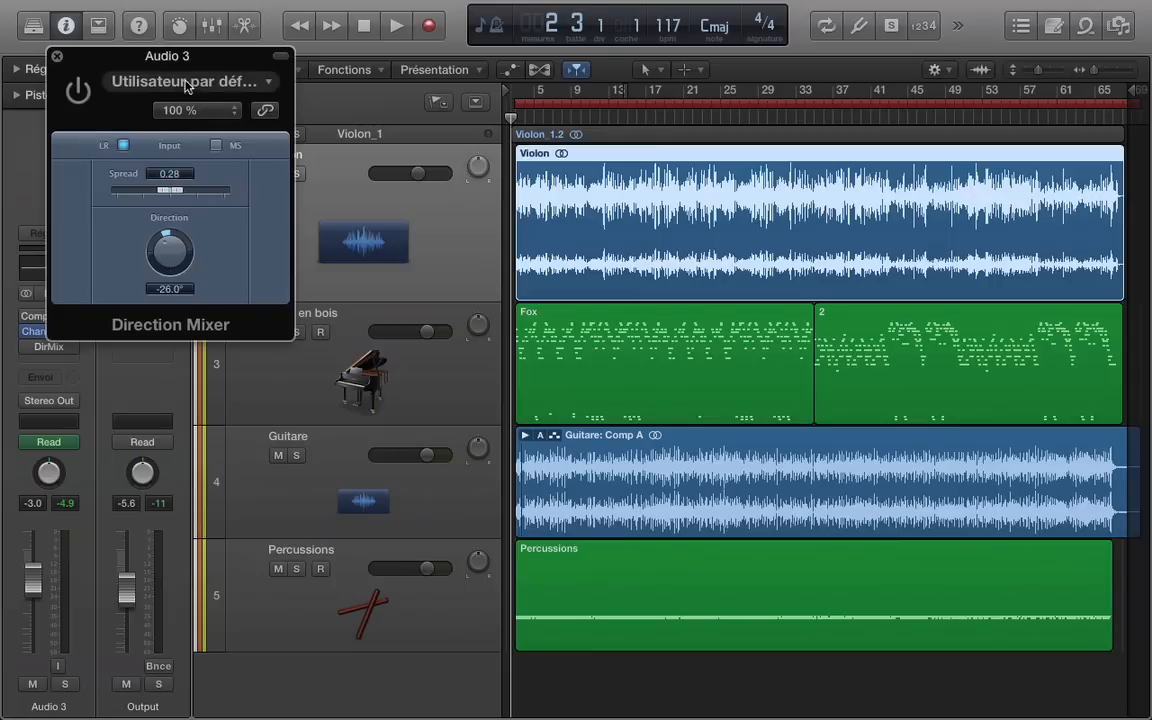
drag(173, 72, 227, 213)
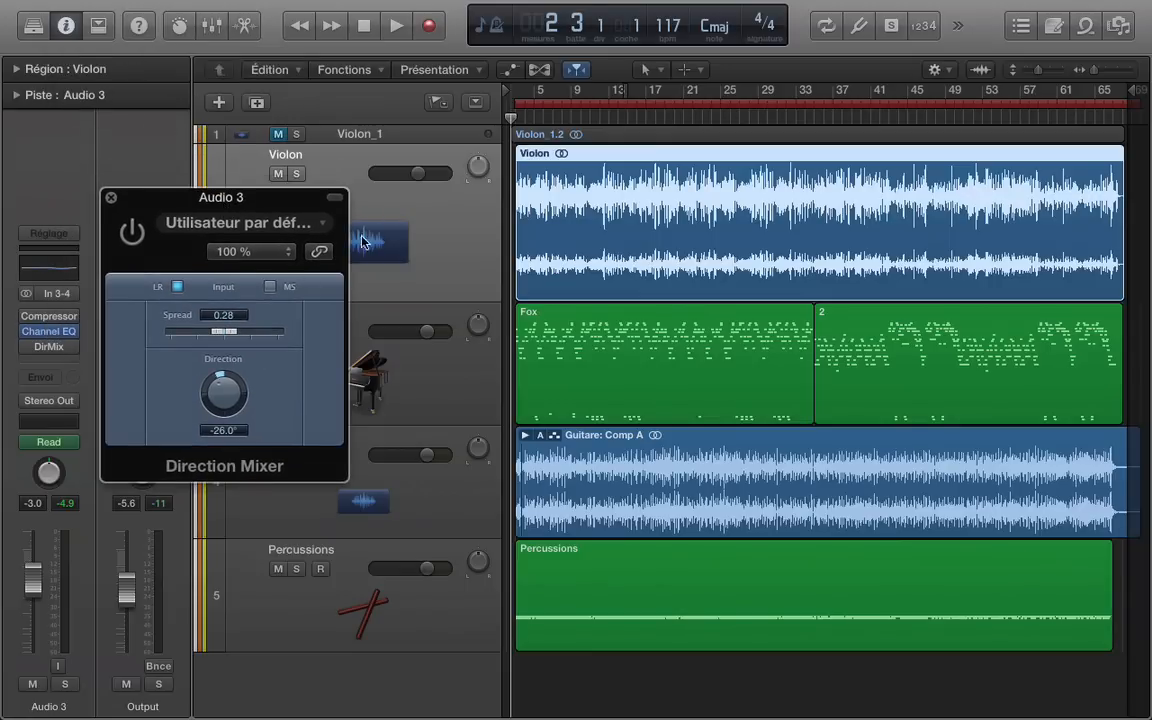
- Compare the Direction Mixer settings of the Flute en bois and Guitare tracks with those of the Violon track
click(413, 387)
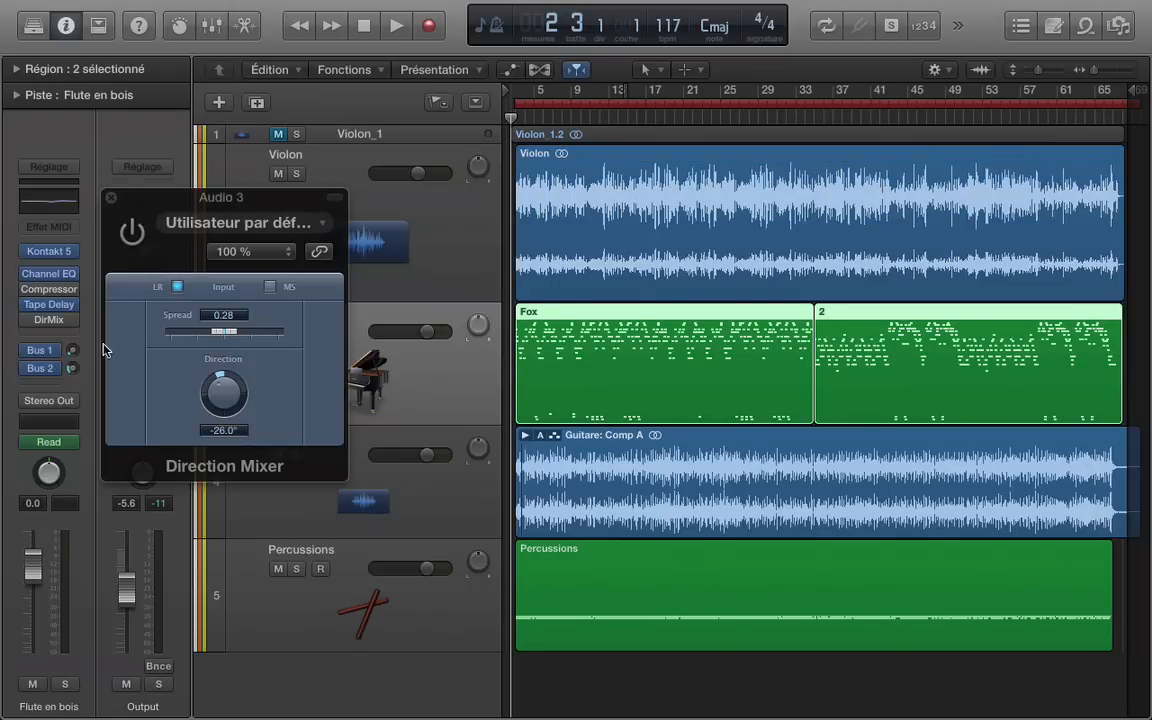
drag(314, 196, 893, 135)
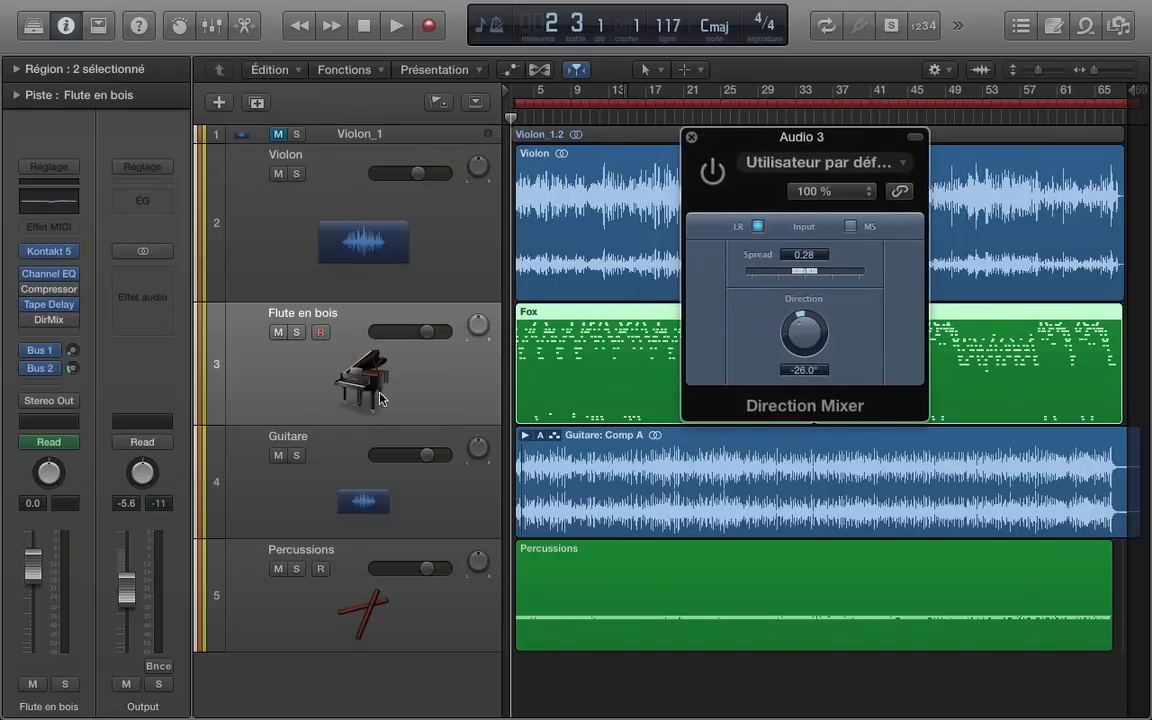
click(45, 320)
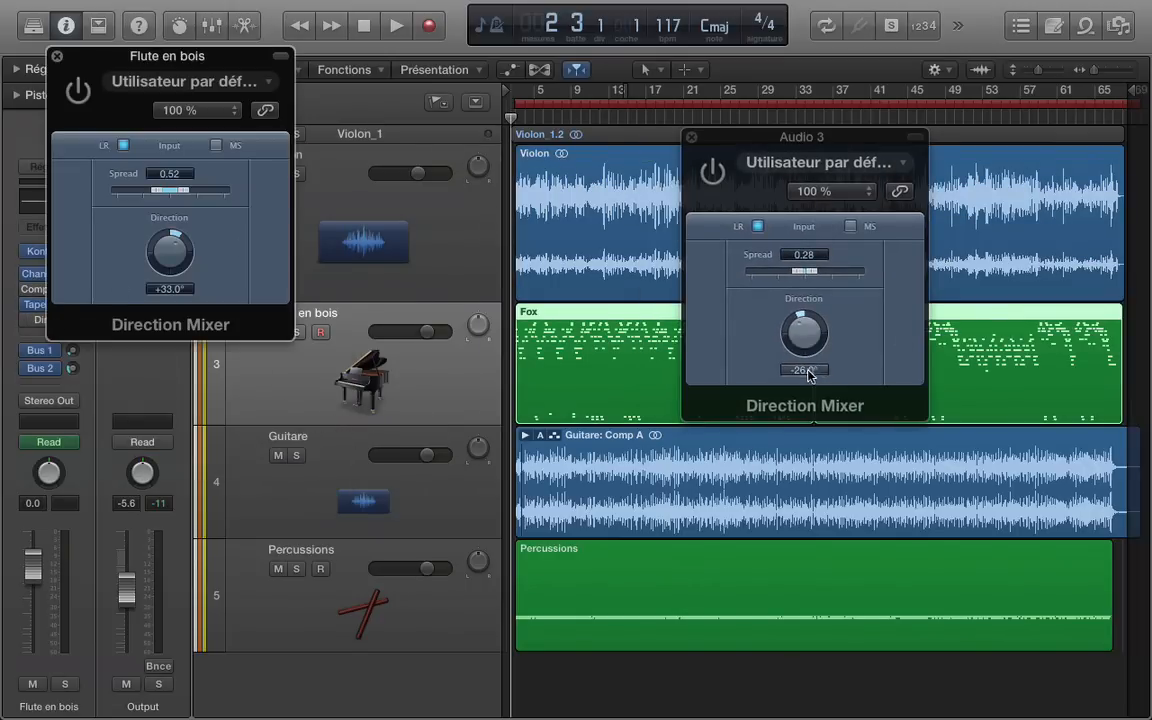
click(332, 442)
drag(88, 58, 294, 50)
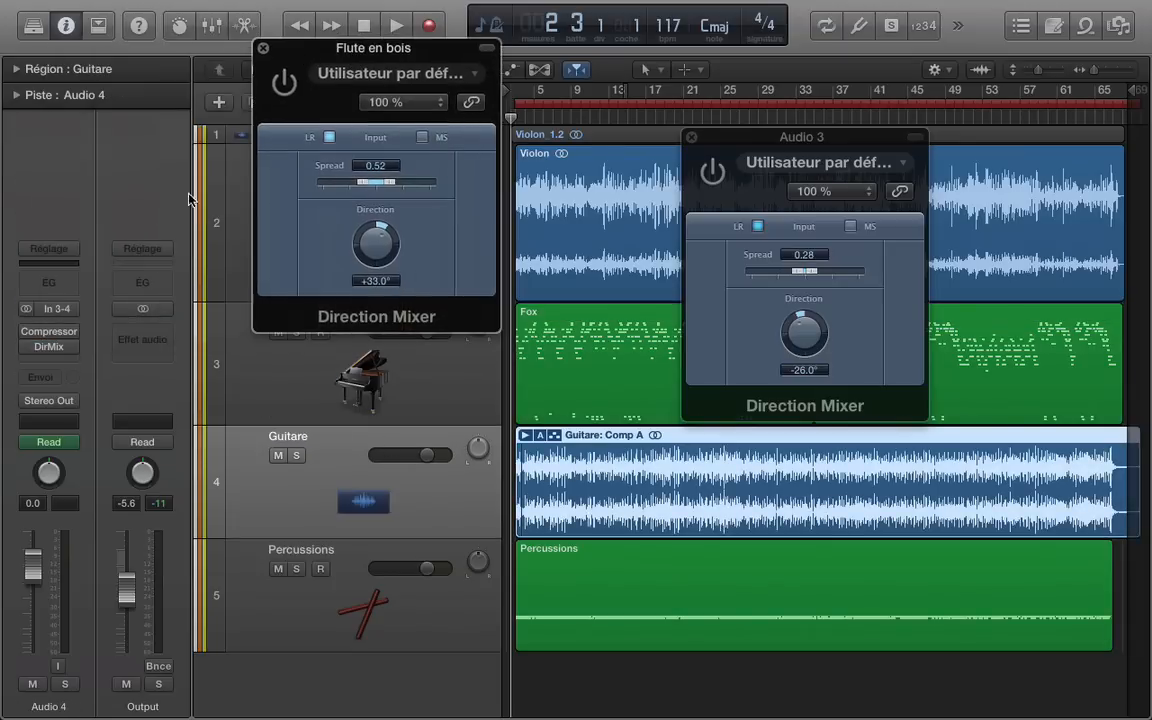
click(57, 345)
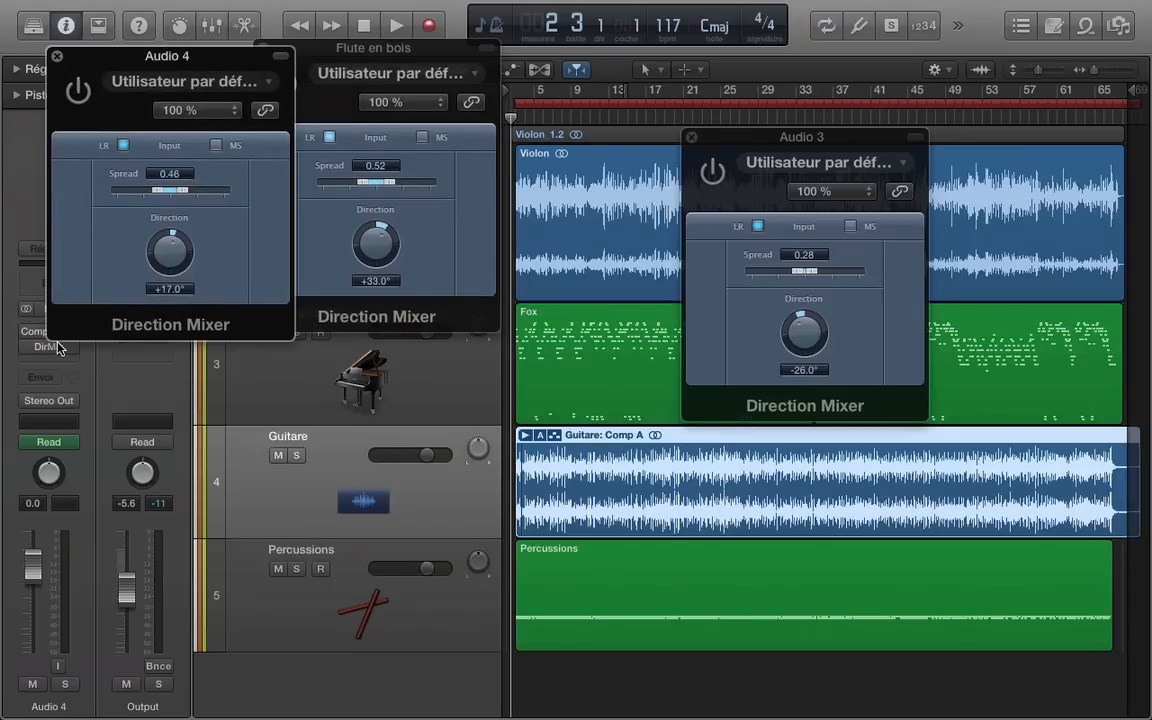
click(57, 56)
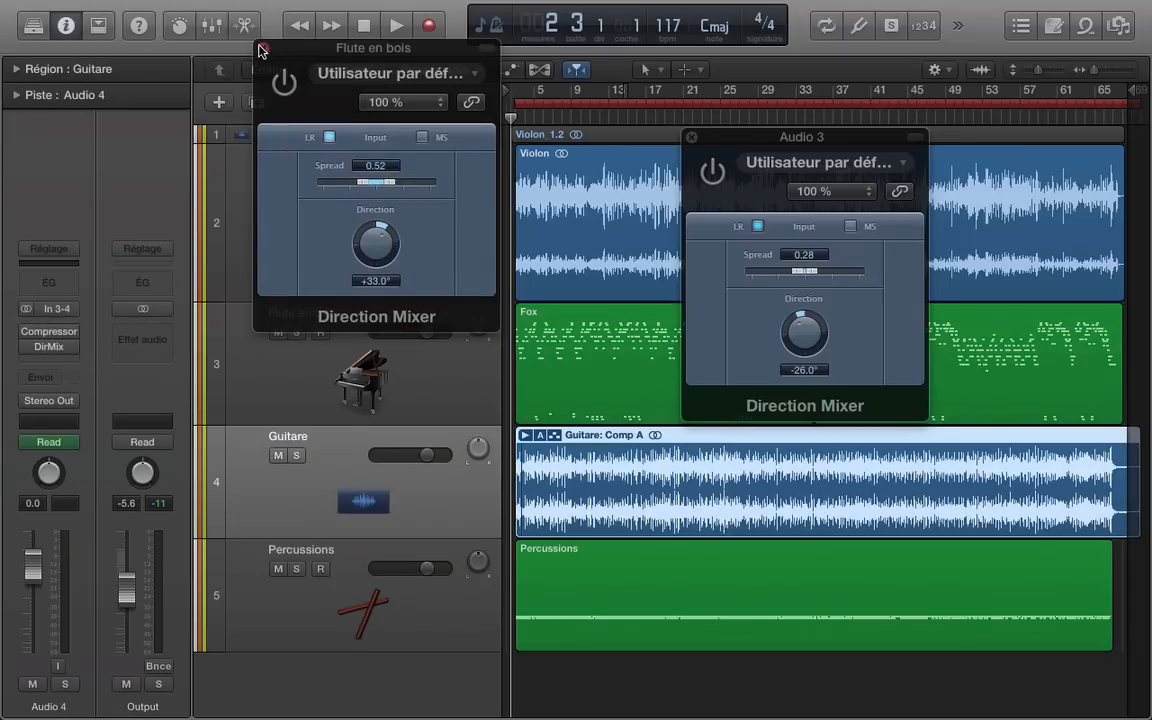
click(262, 48)
- Try other directions in the Violon track's Direction Mixer, enter -26 as the direction and close the plug-in window
drag(809, 140, 195, 189)
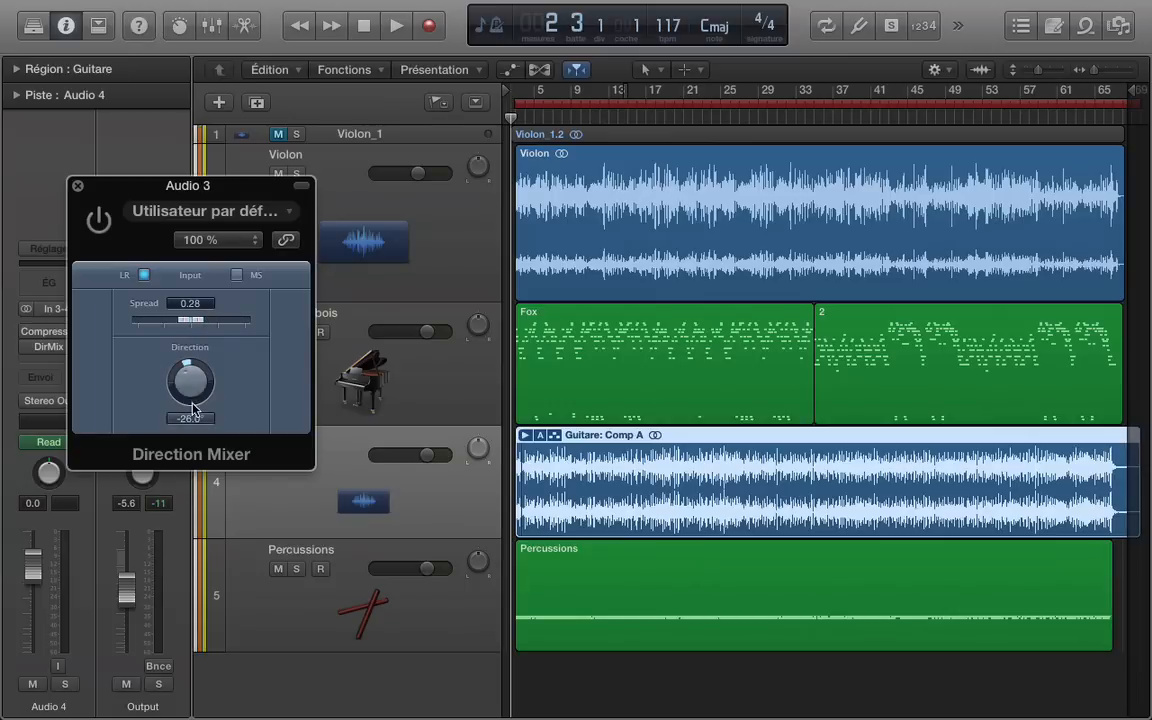
drag(189, 383, 210, 424)
drag(215, 437, 207, 381)
double_click(200, 419)
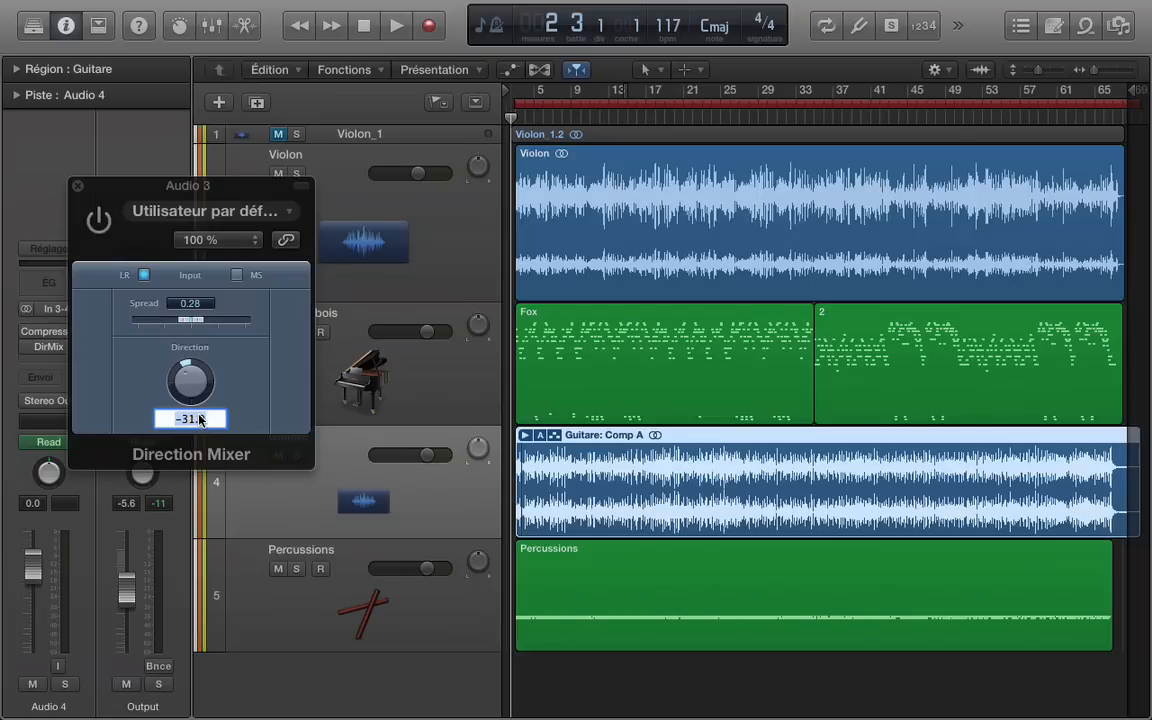
text(-26)
key(Return)
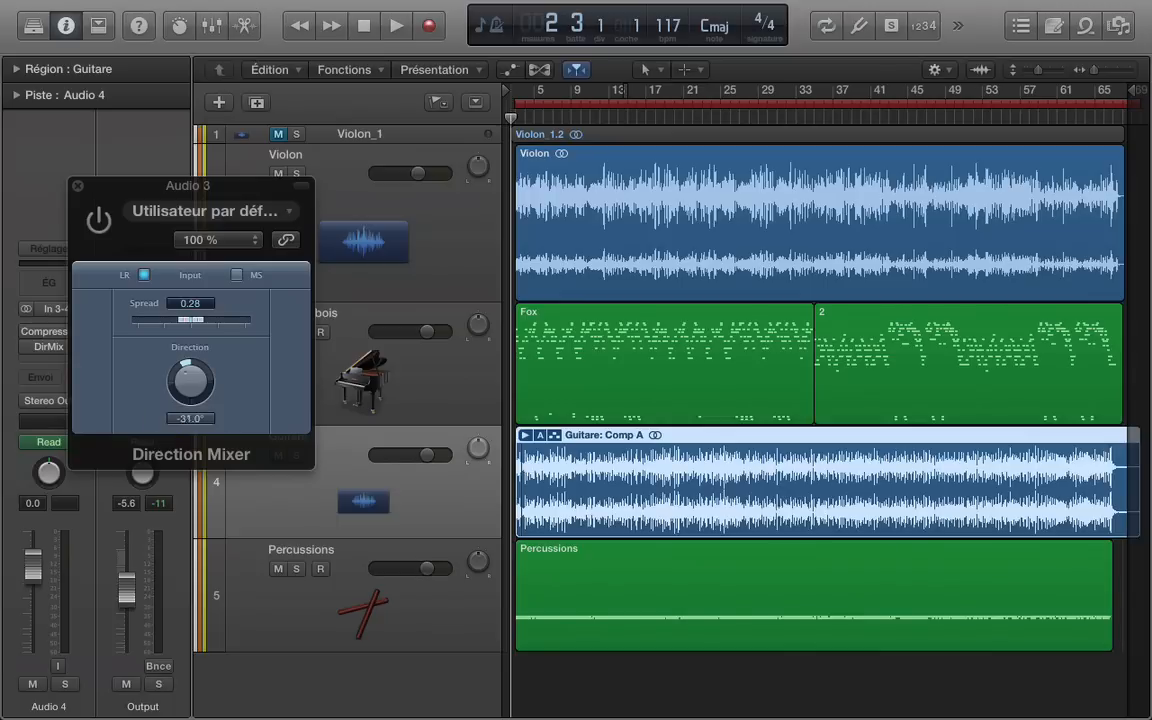
click(79, 189)
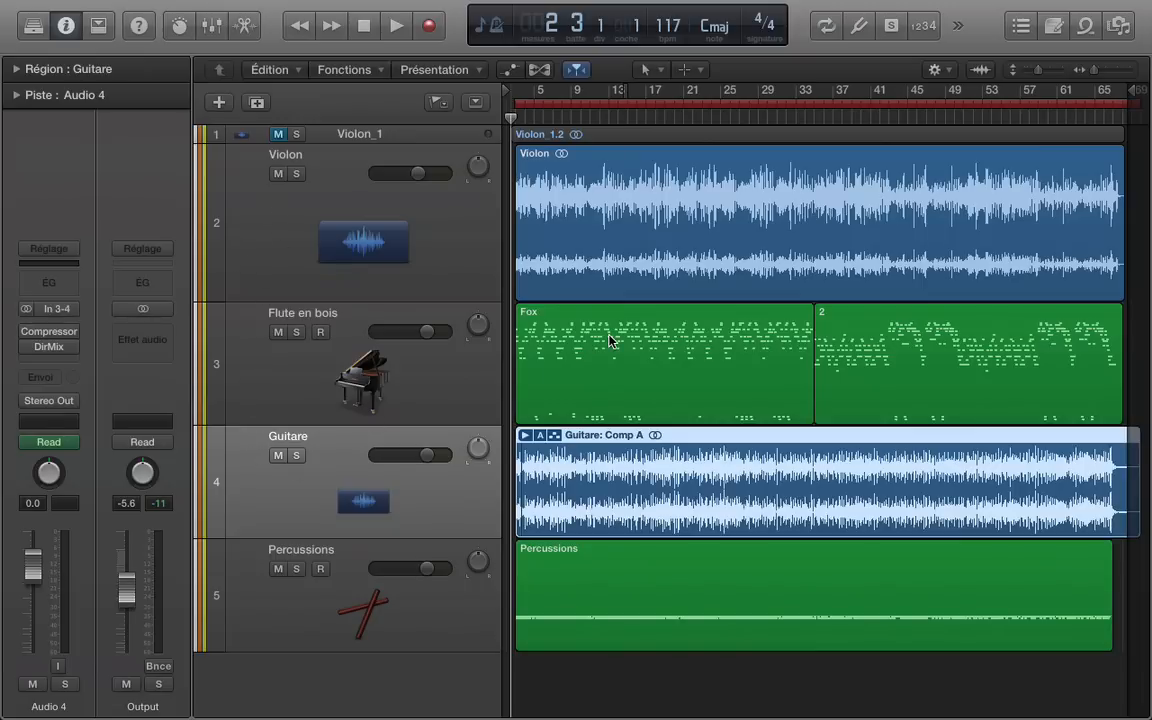
- Play the mix while checking each track's level meters from Violon to Percussions, and return the playhead to bar 3
key(XF86AudioLowerVolume)
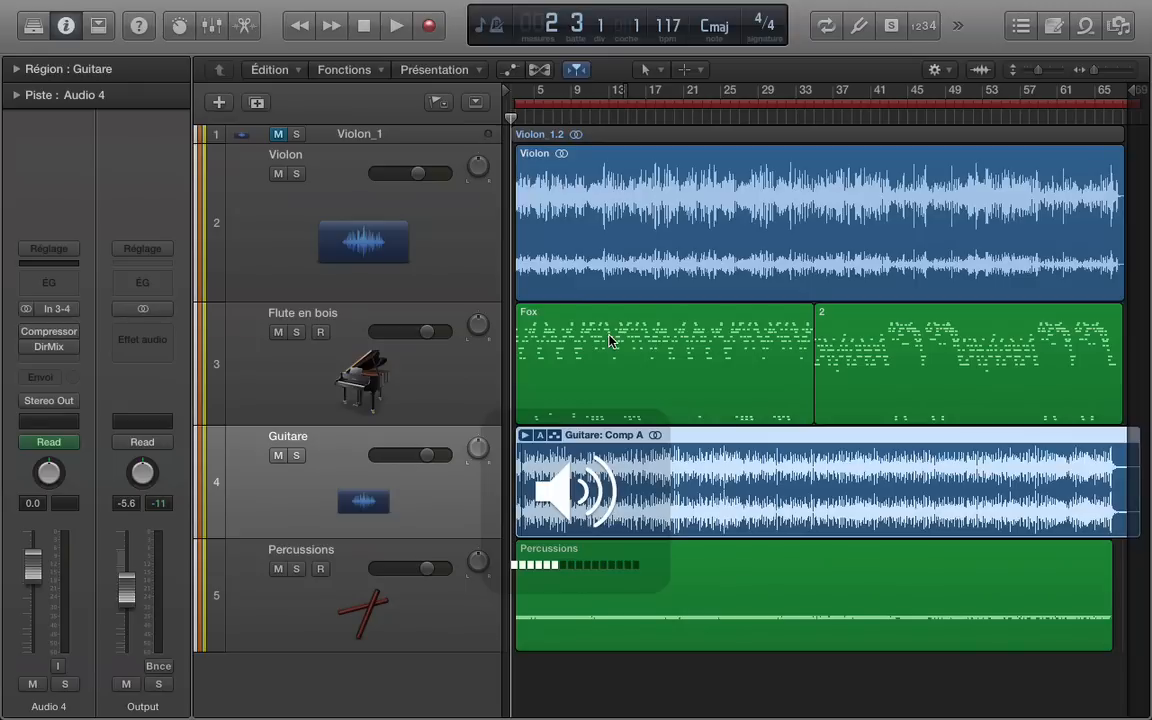
key(space)
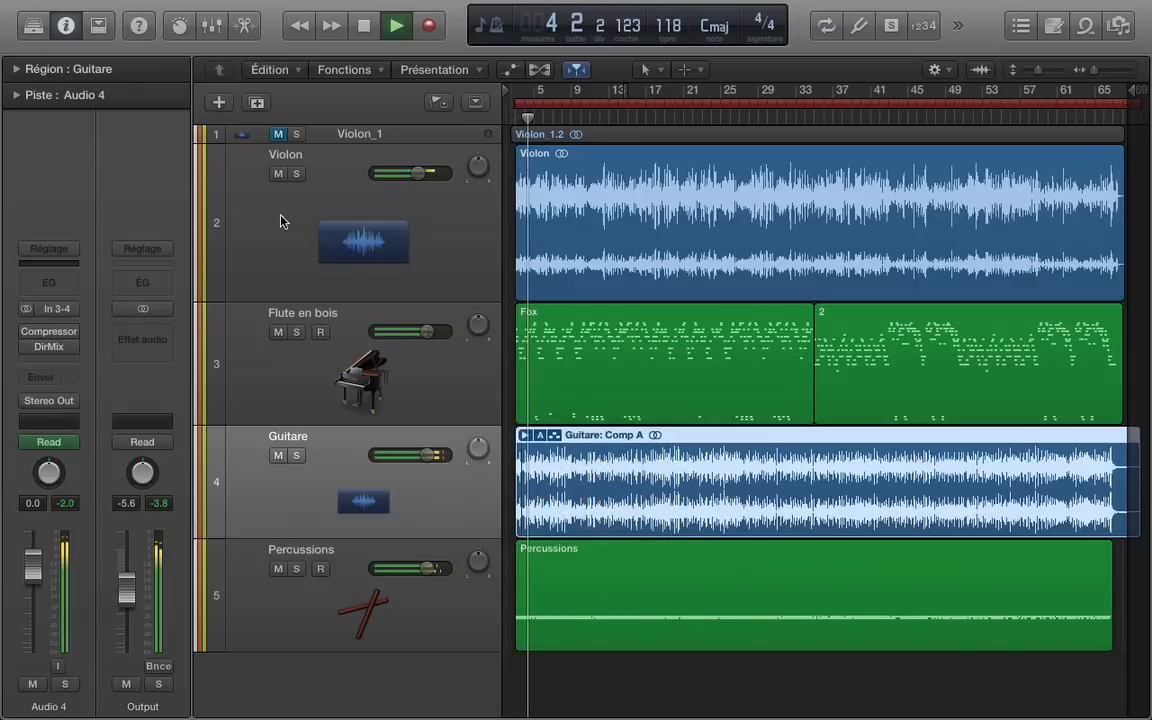
click(254, 225)
click(249, 358)
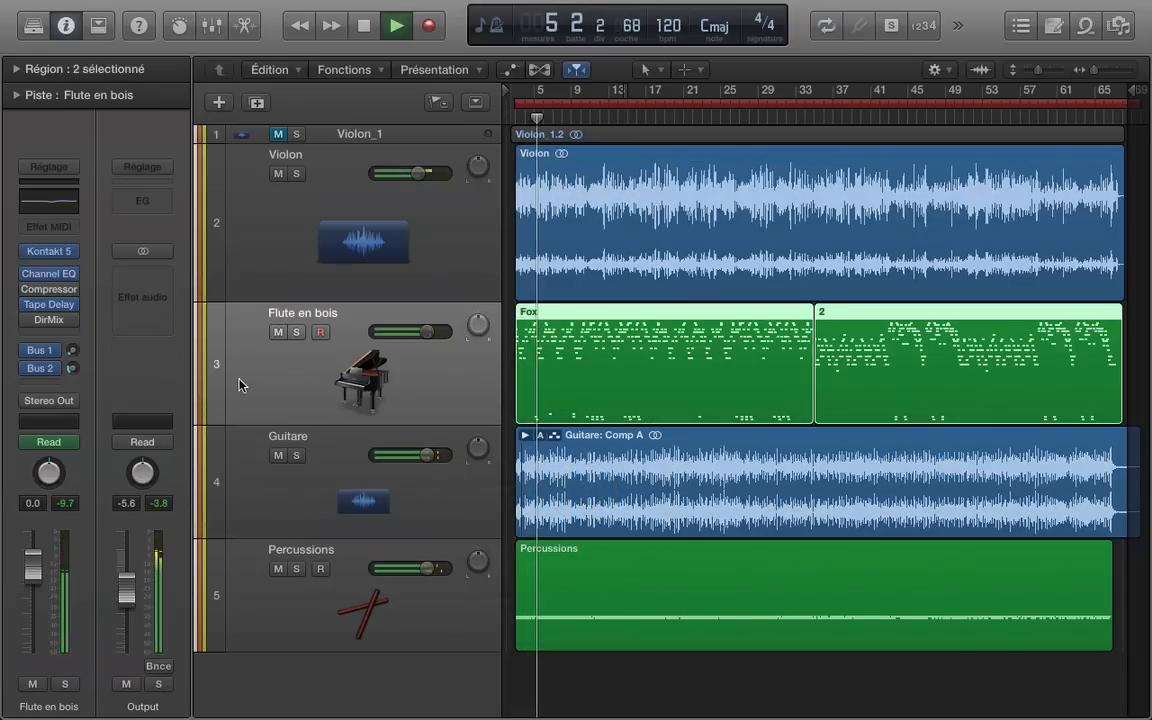
click(249, 440)
click(251, 572)
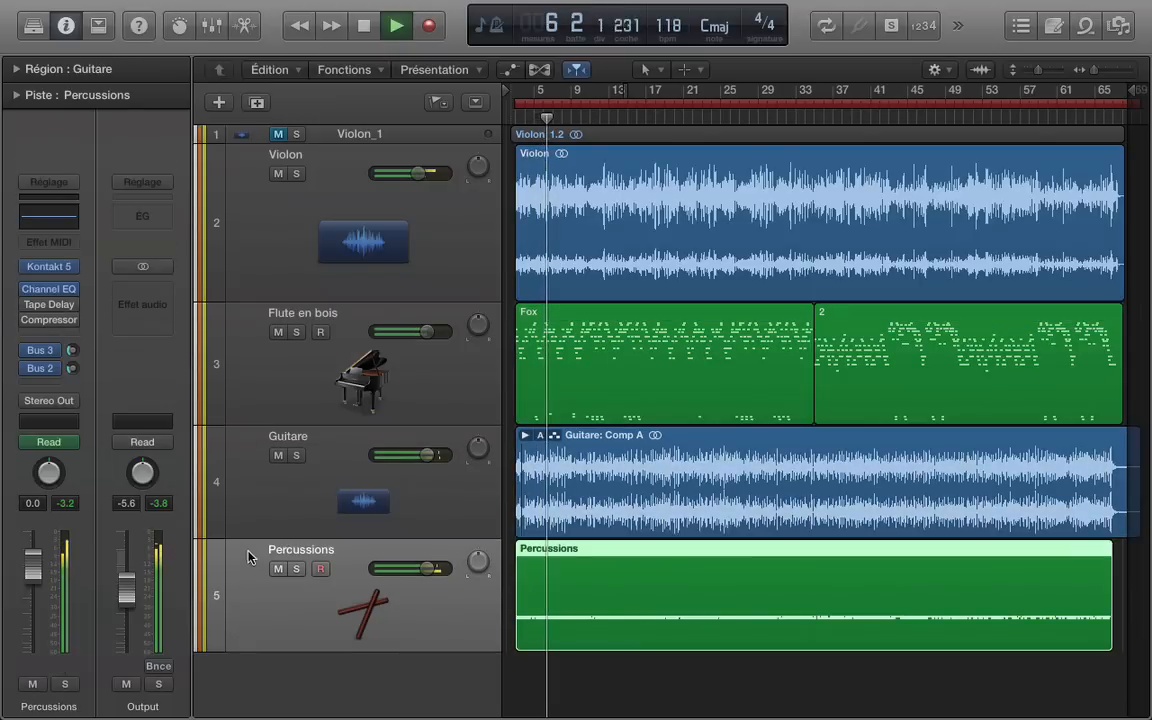
key(space)
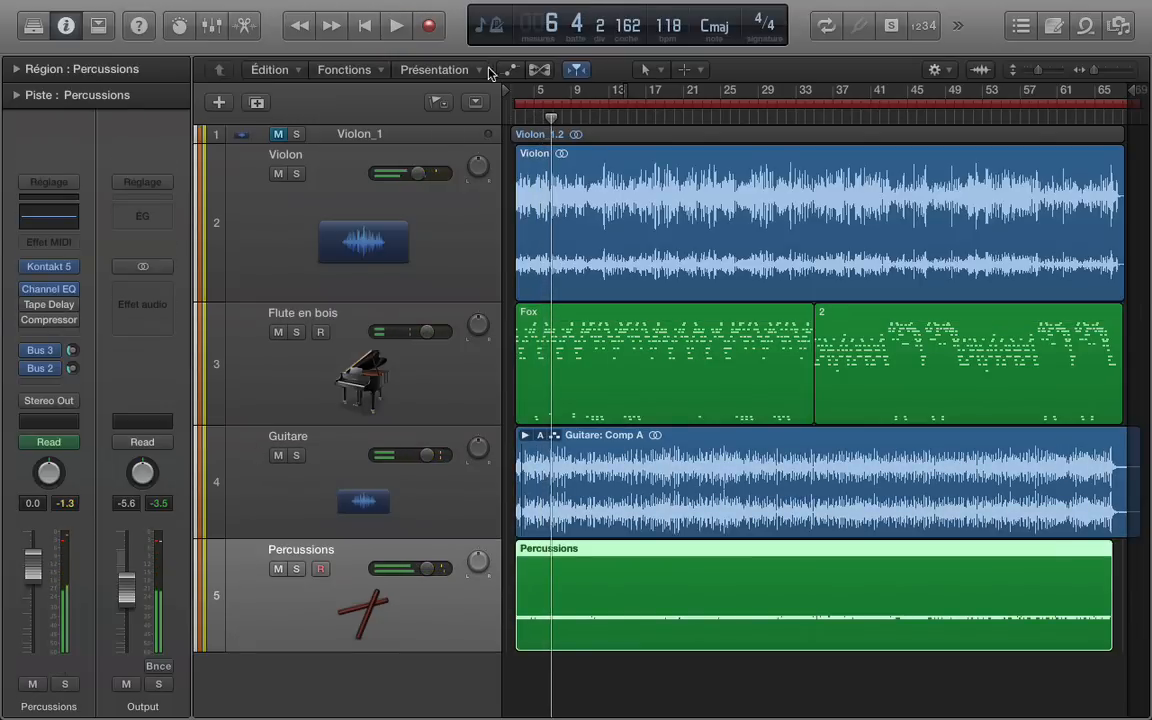
drag(535, 108, 514, 116)
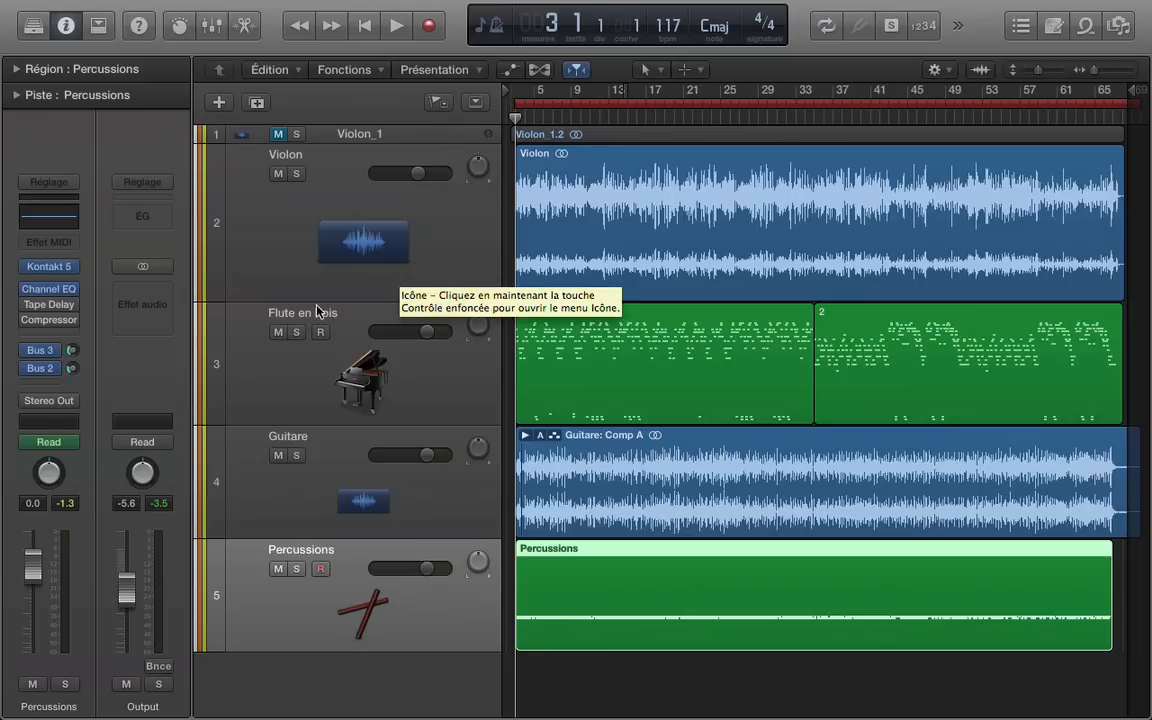
- Show the Mixer and set the volume of both the Audio 3 and Output channels to 0 dB
key(x)
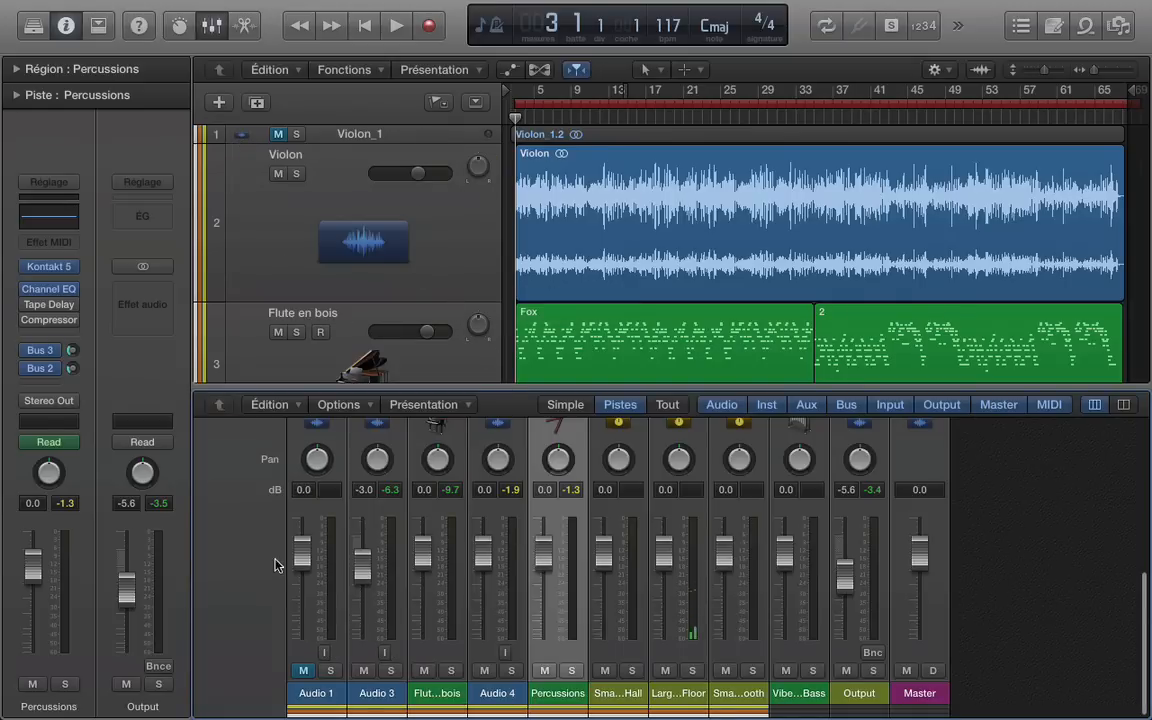
double_click(363, 489)
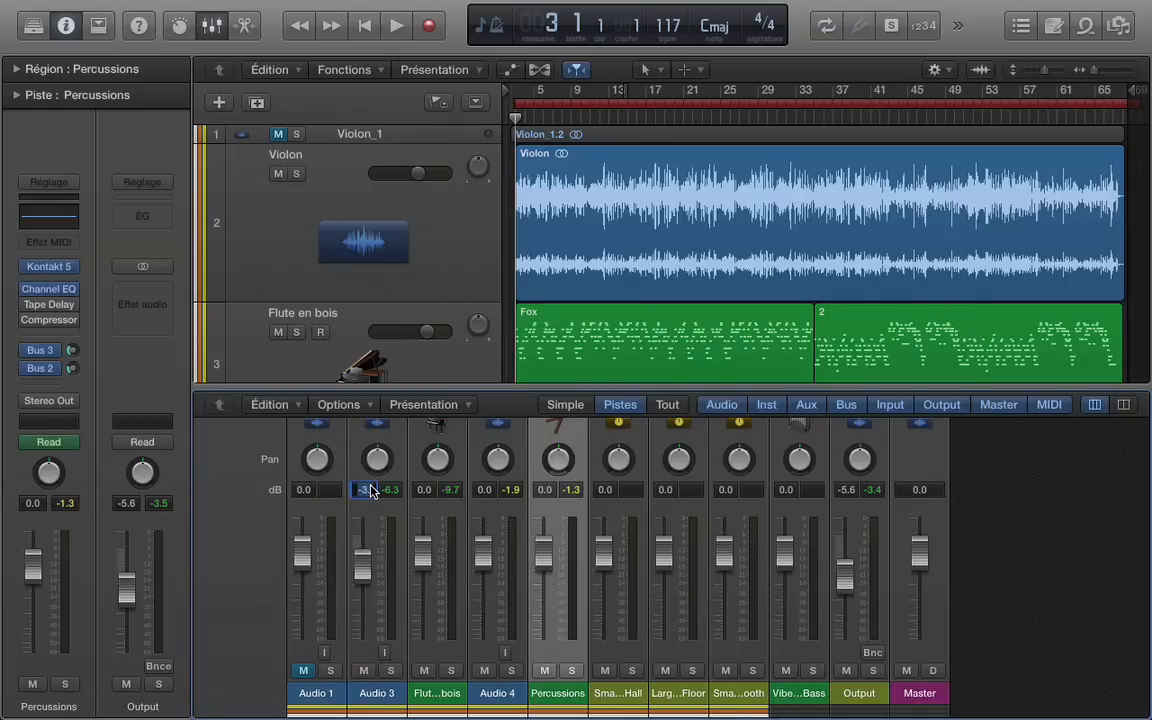
text(0)
key(Return)
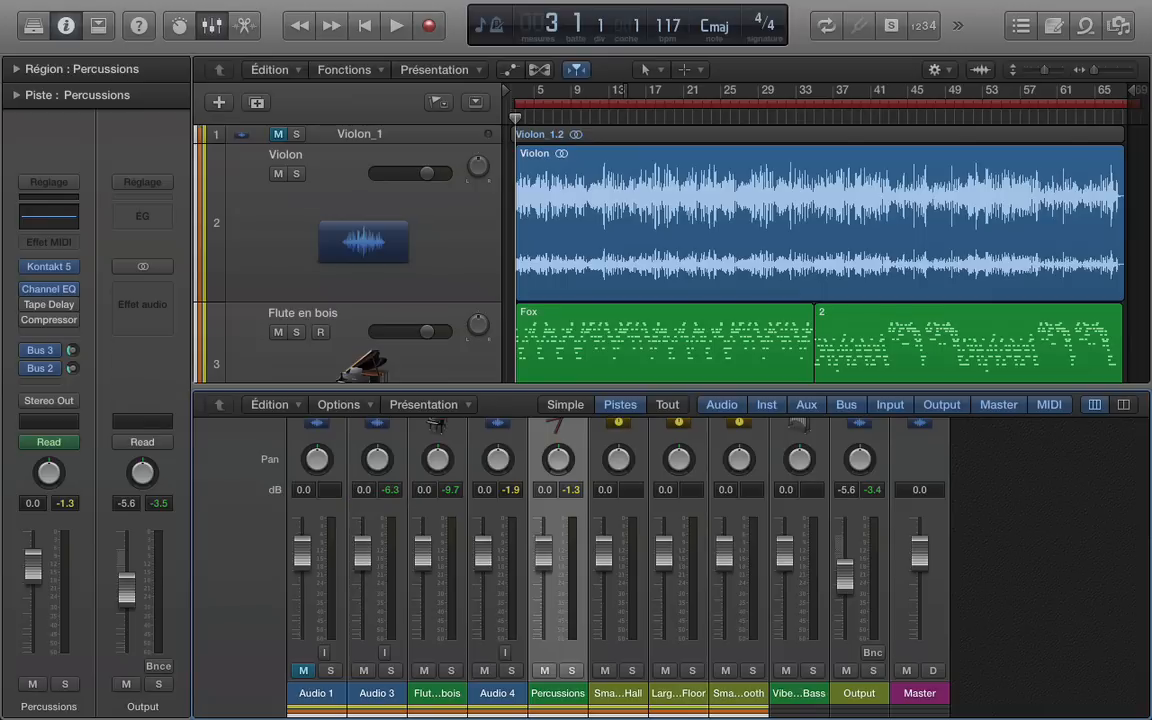
double_click(846, 490)
text(e)
key(BackSpace)
- Select the Violon track, hide the Mixer and play the mix from bar 3 to check the output level
click(452, 238)
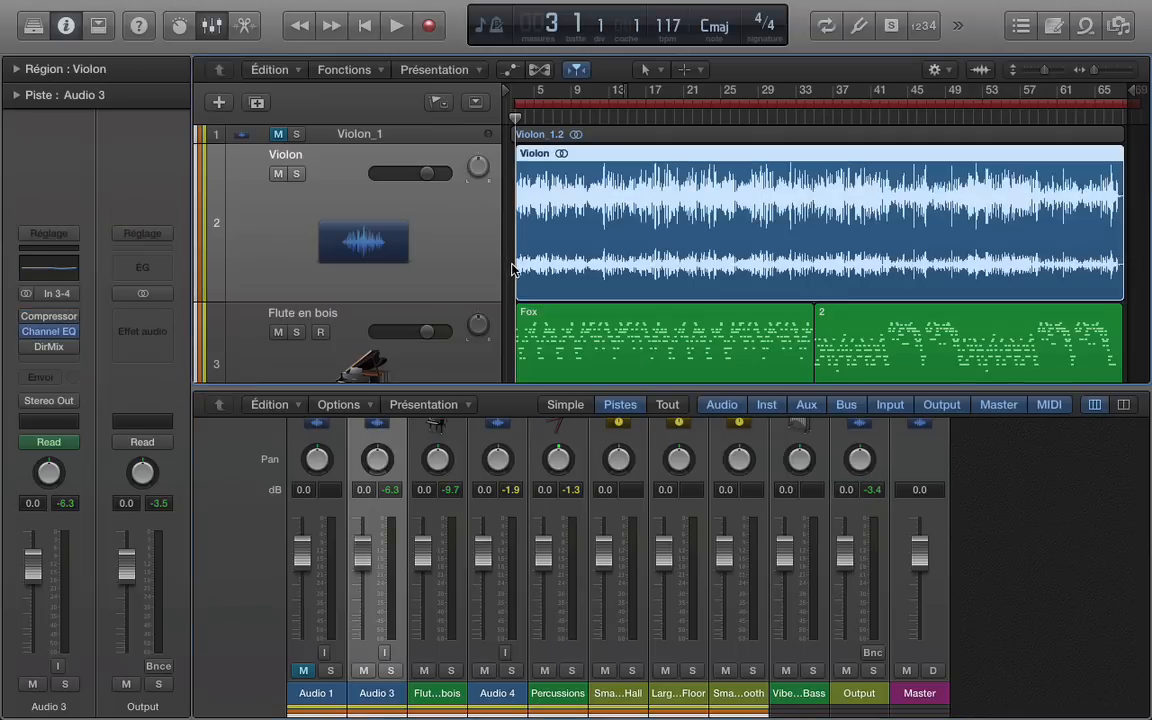
key(x)
key(space)
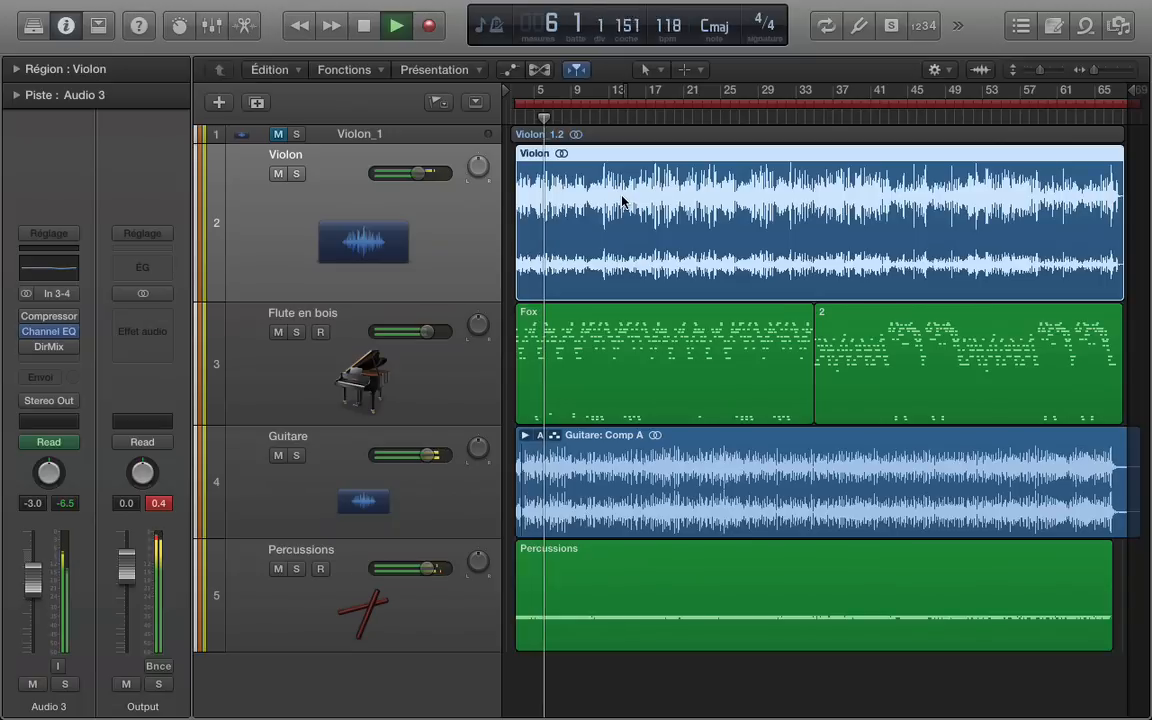
key(space)
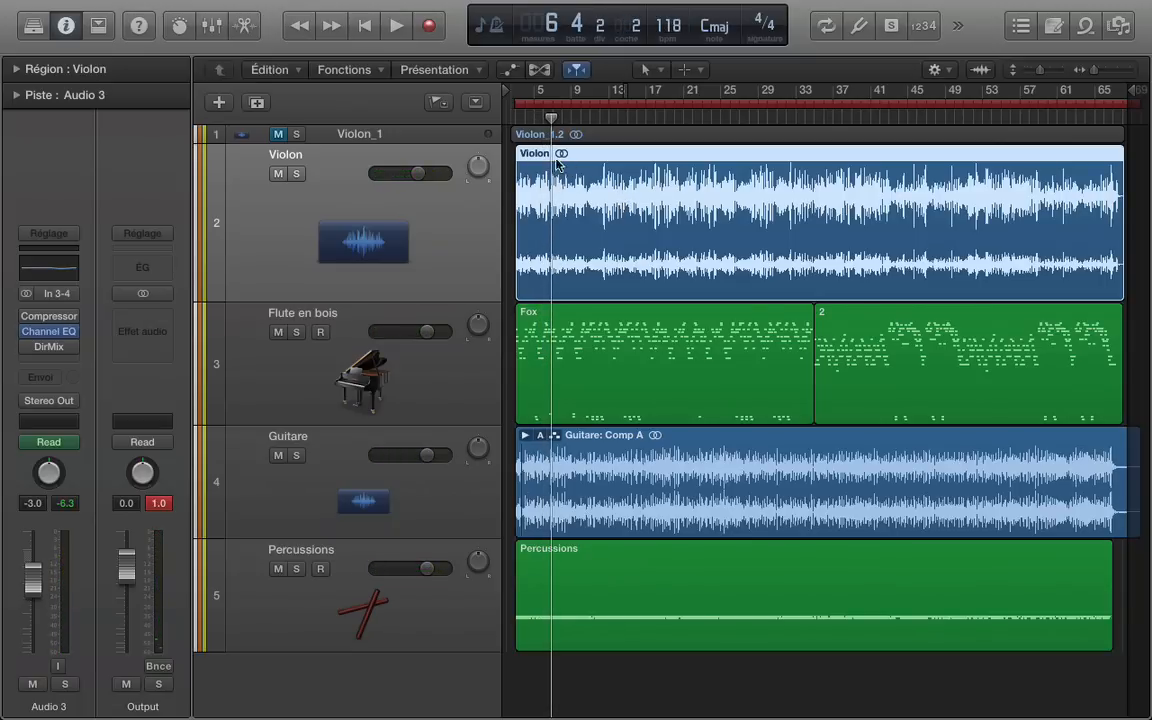
- Enlarge the Violon track to inspect its waveform and reduce its height again
drag(460, 302, 442, 551)
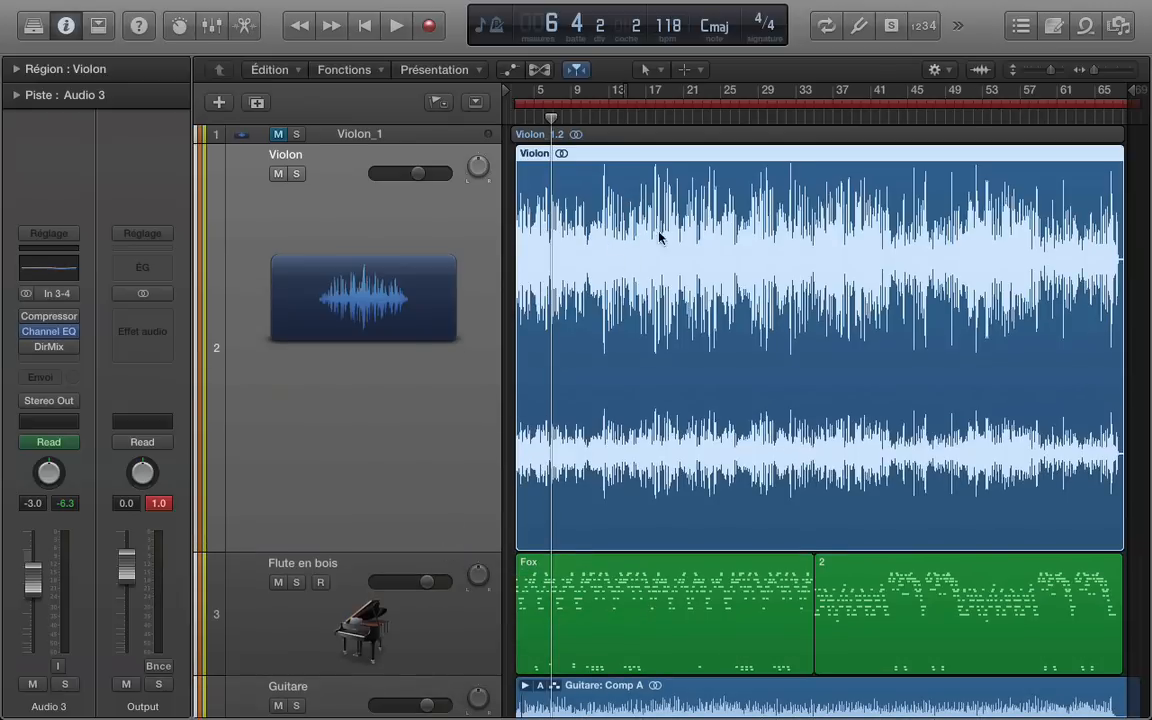
drag(456, 552, 502, 250)
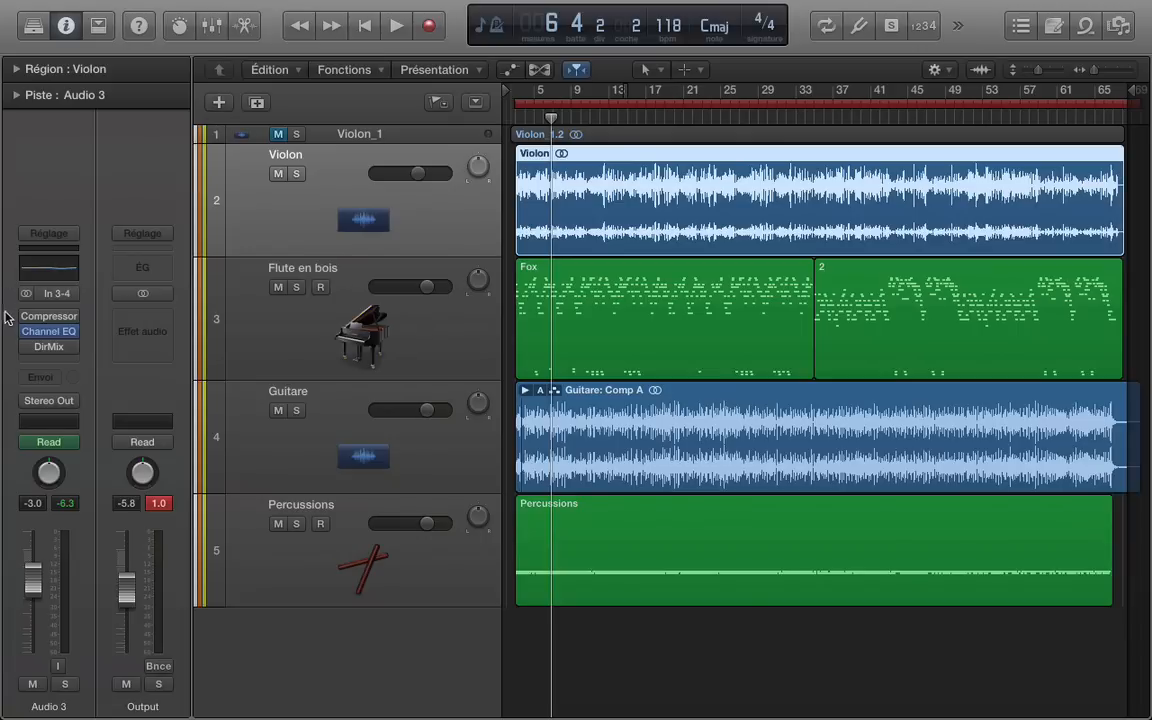
- Activate the Compressor on the Flute en bois, Guitare and Percussions tracks
click(267, 338)
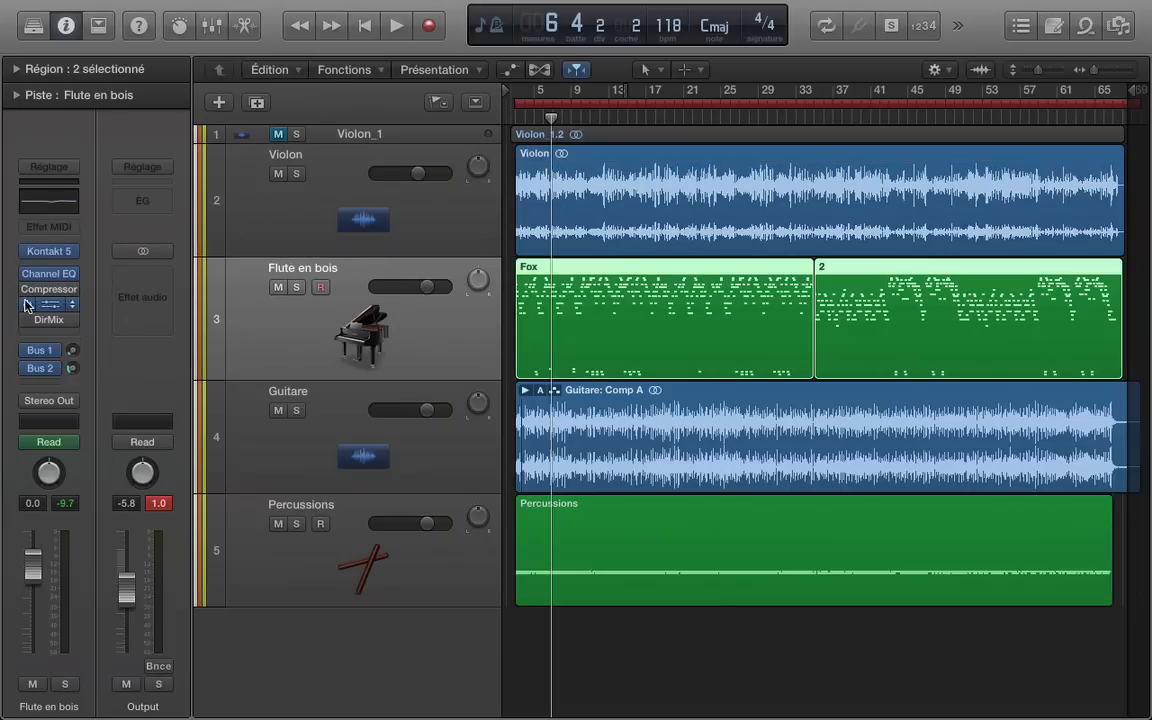
click(229, 432)
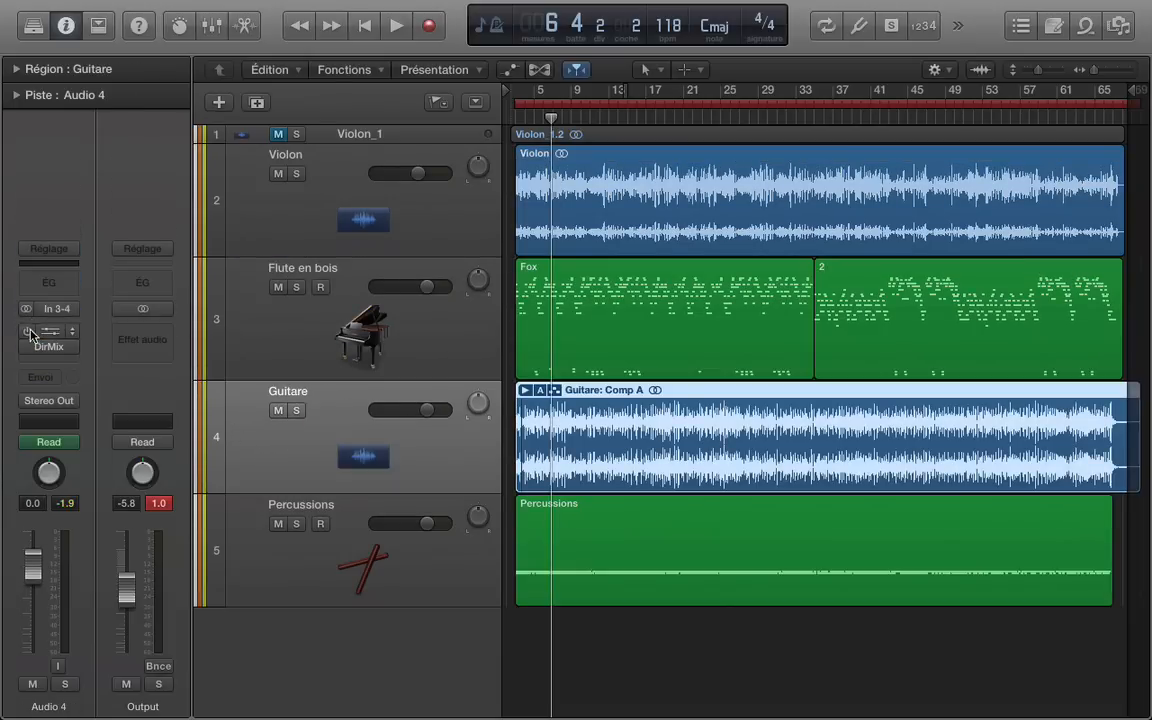
click(231, 524)
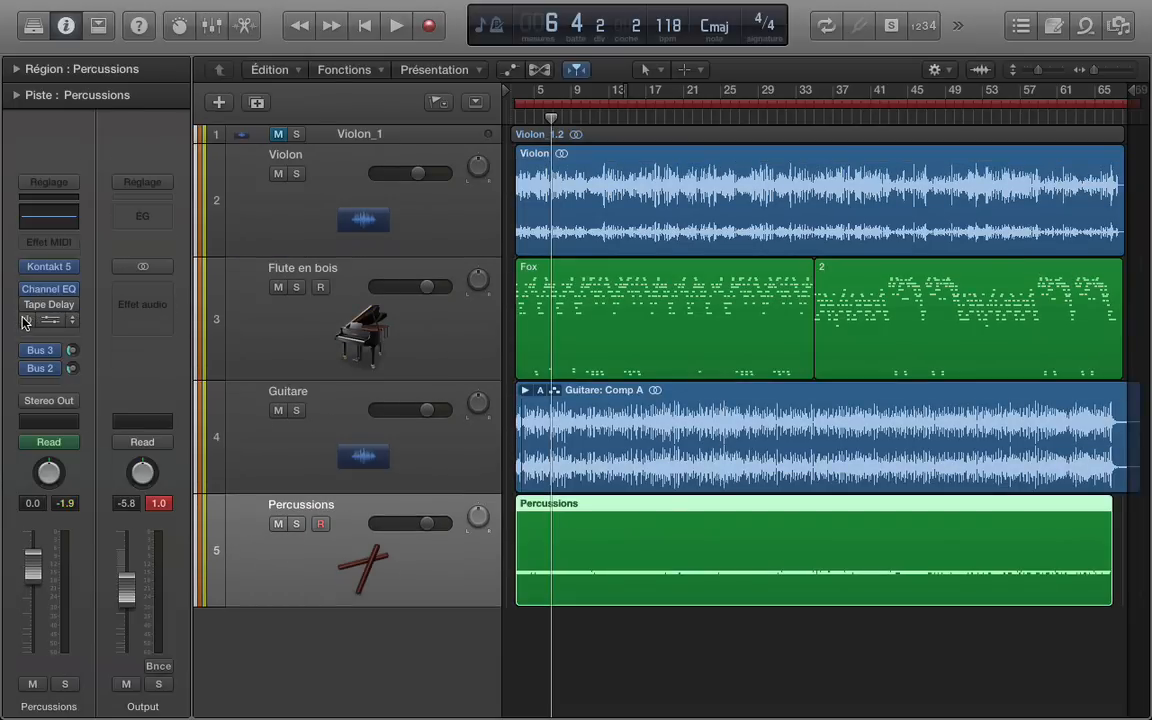
click(27, 321)
- Open the Violon track's Compressor to examine its settings, collapse the plug-in header and close the window
click(323, 199)
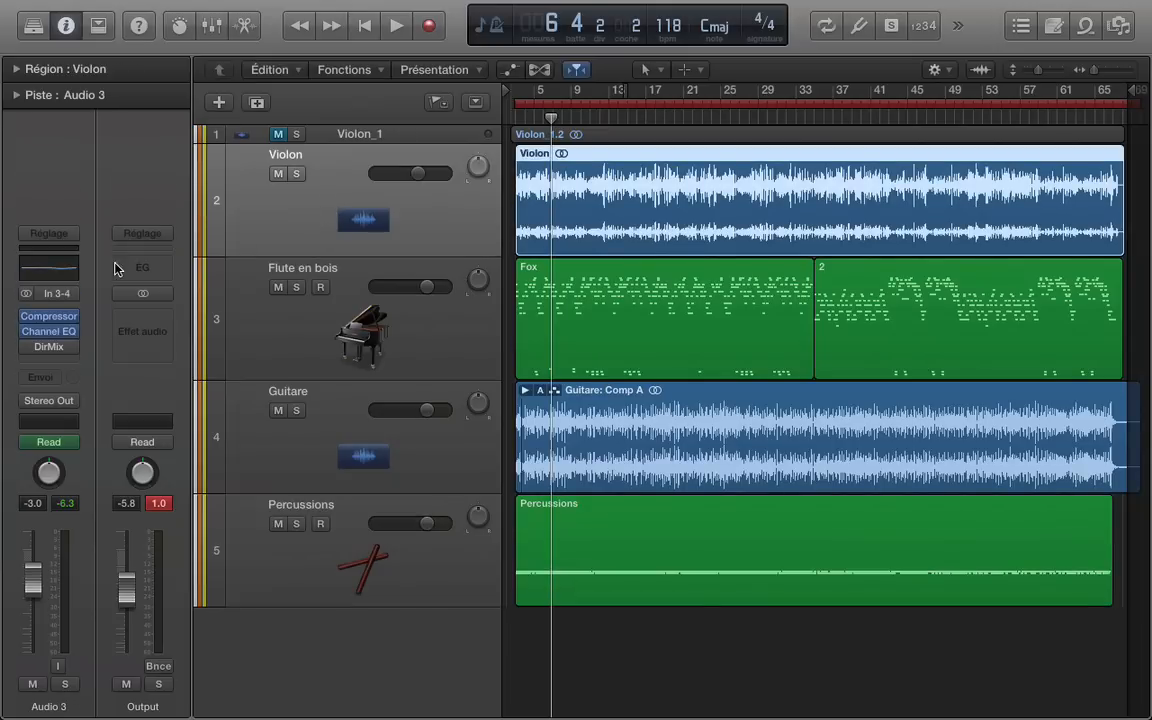
click(48, 316)
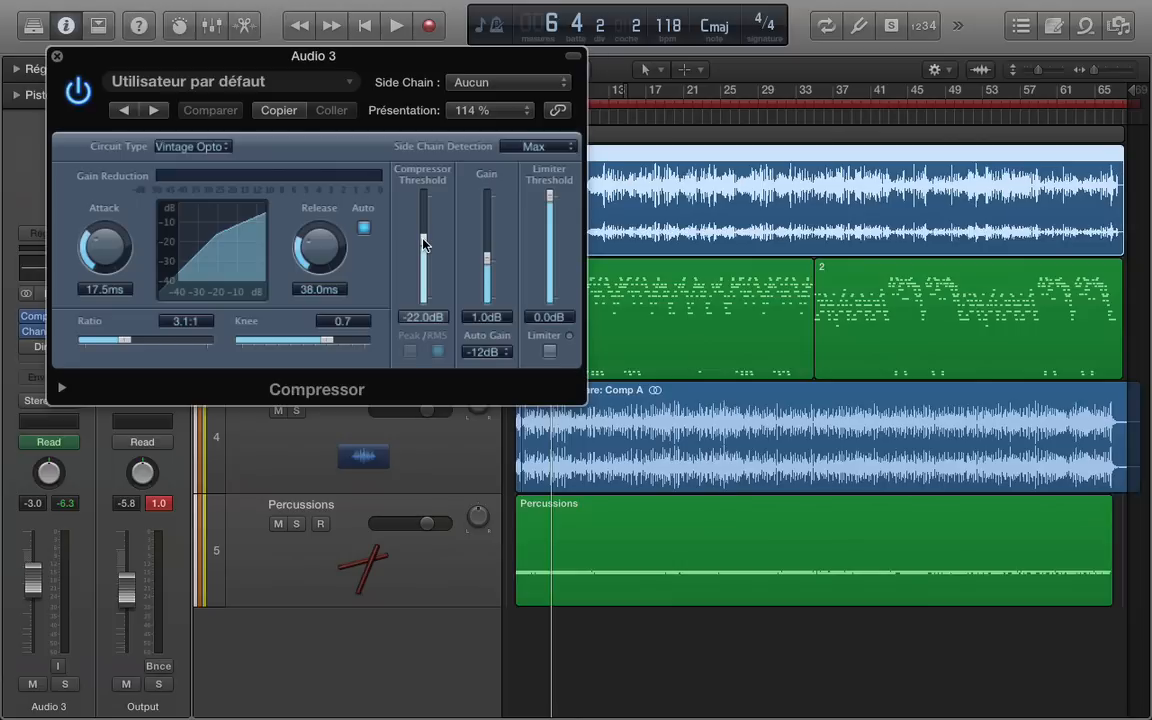
click(574, 60)
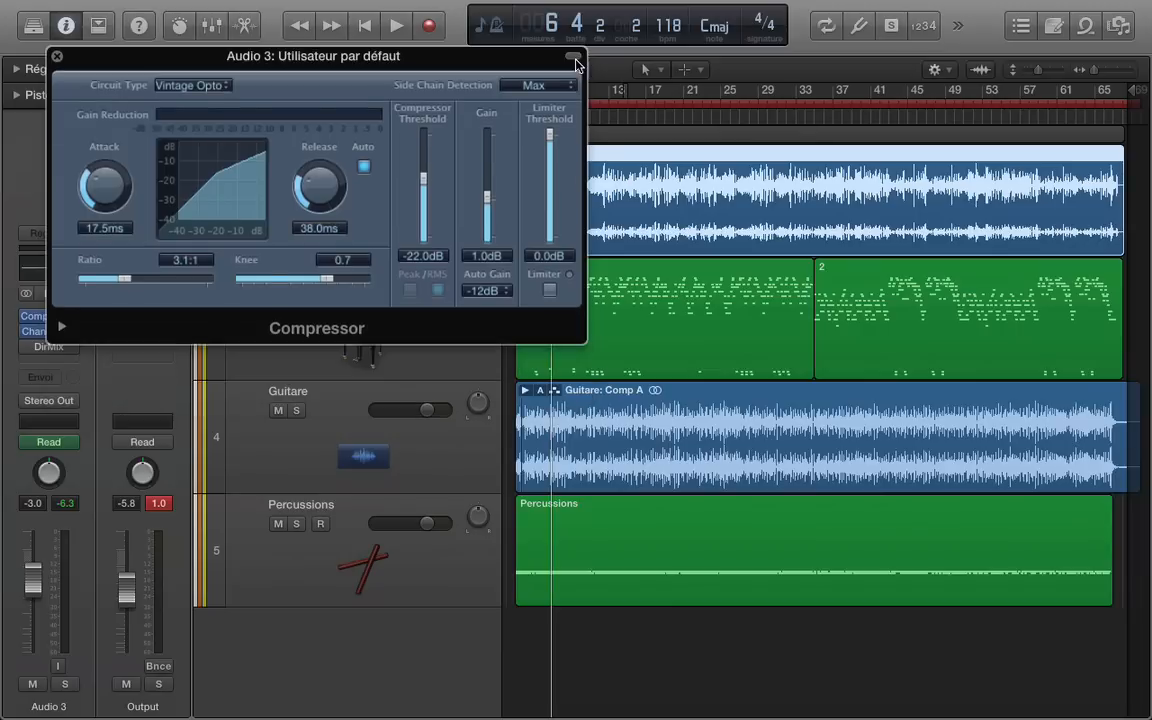
click(56, 57)
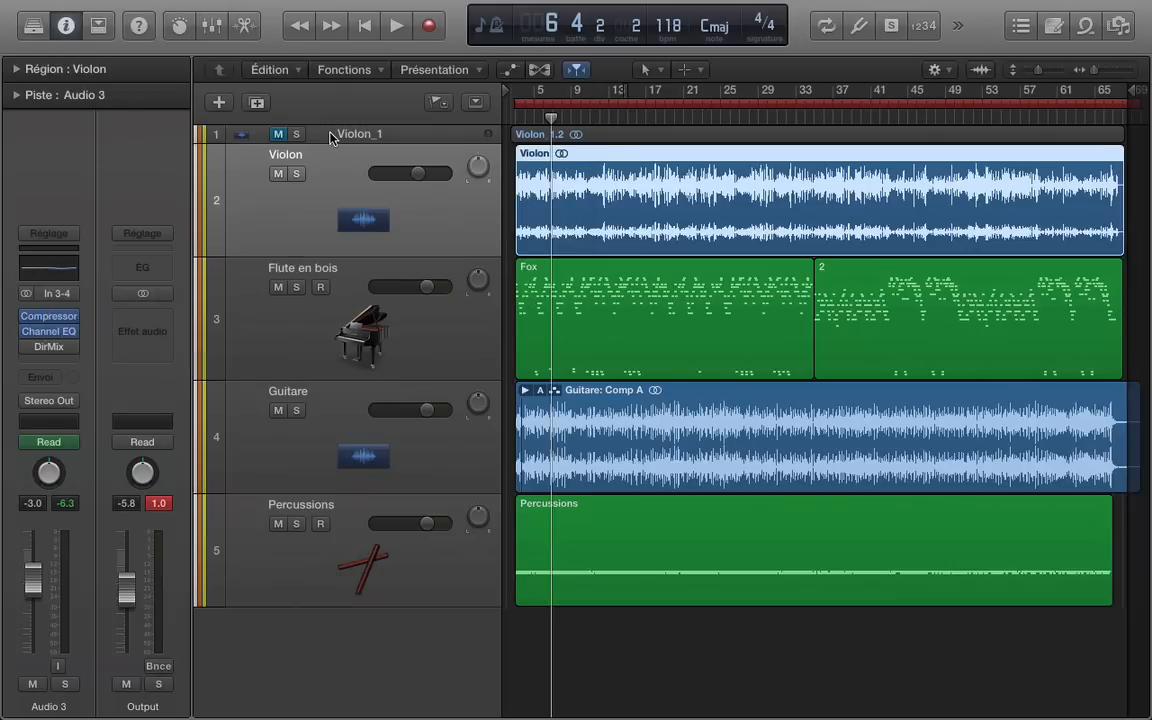
- Play the compressed mix from the beginning and raise the computer's playback volume
key(Return)
key(space)
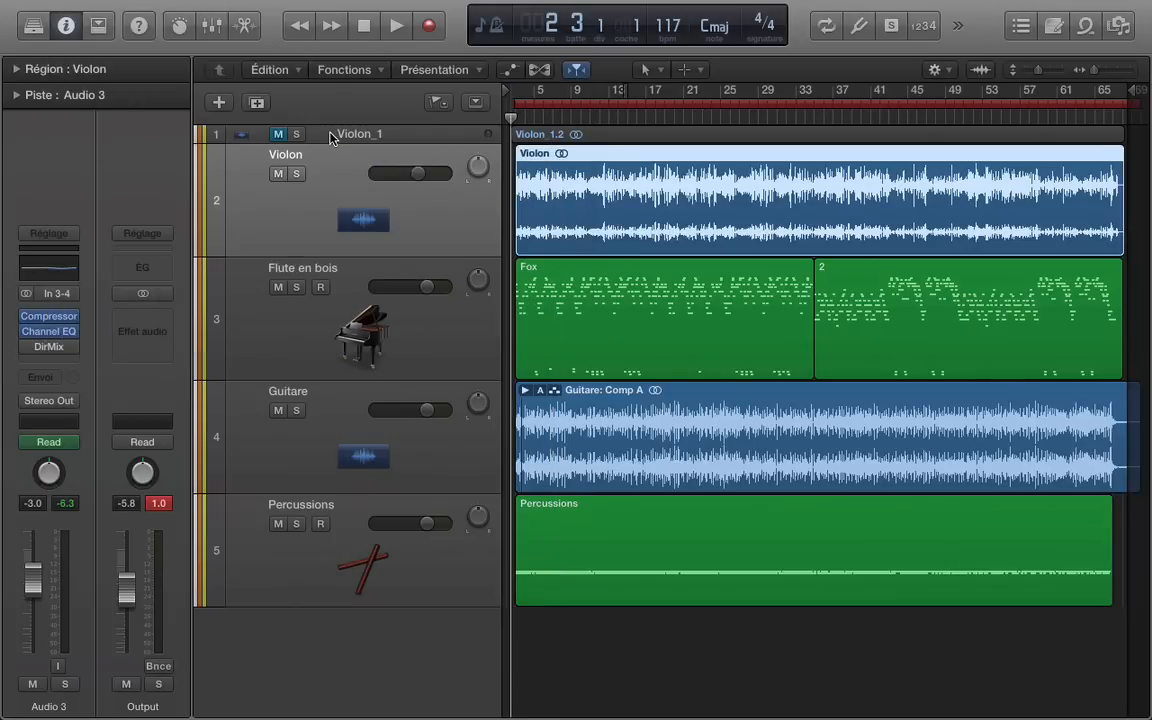
key(XF86AudioRaiseVolume)
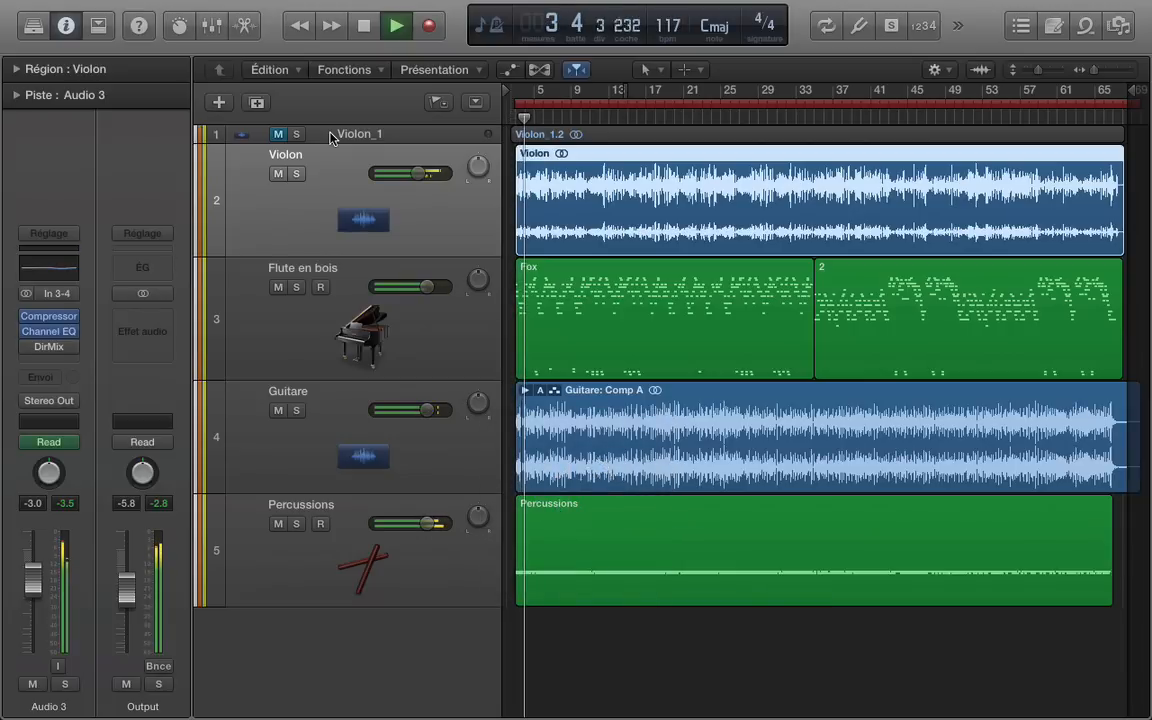
key(XF86AudioRaiseVolume)
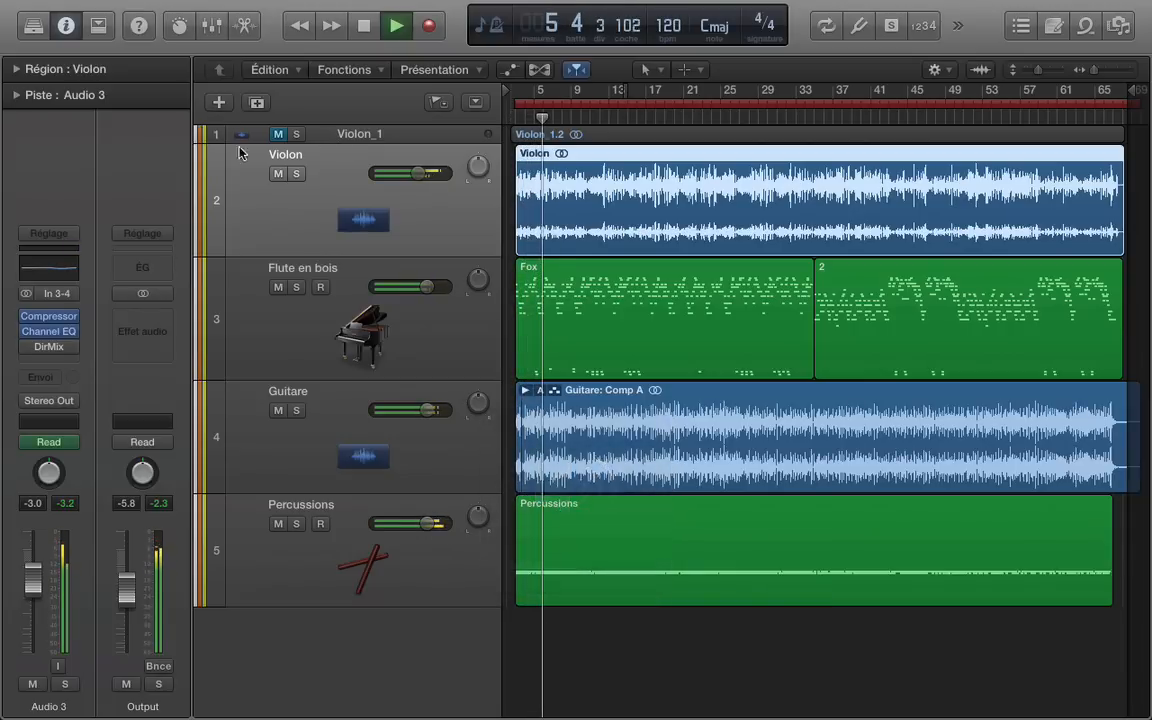
- Check the level meters of the Guitare, Flute en bois and Violon tracks during playback and stop the mix
click(270, 446)
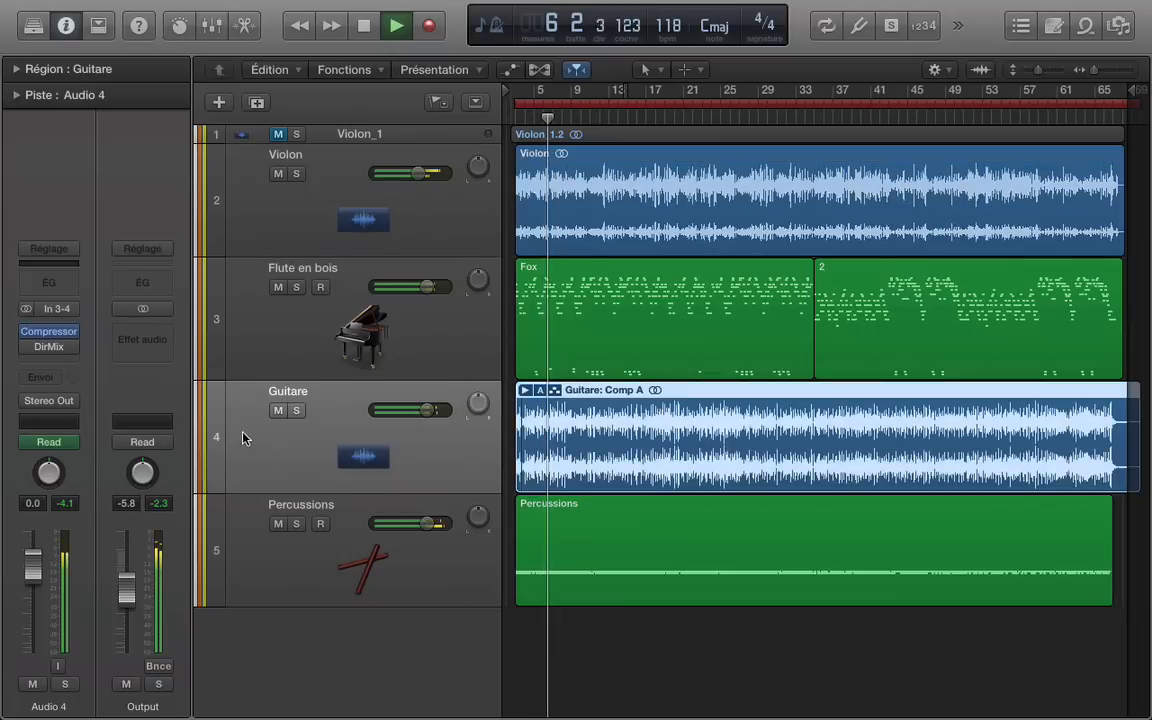
click(238, 326)
click(250, 228)
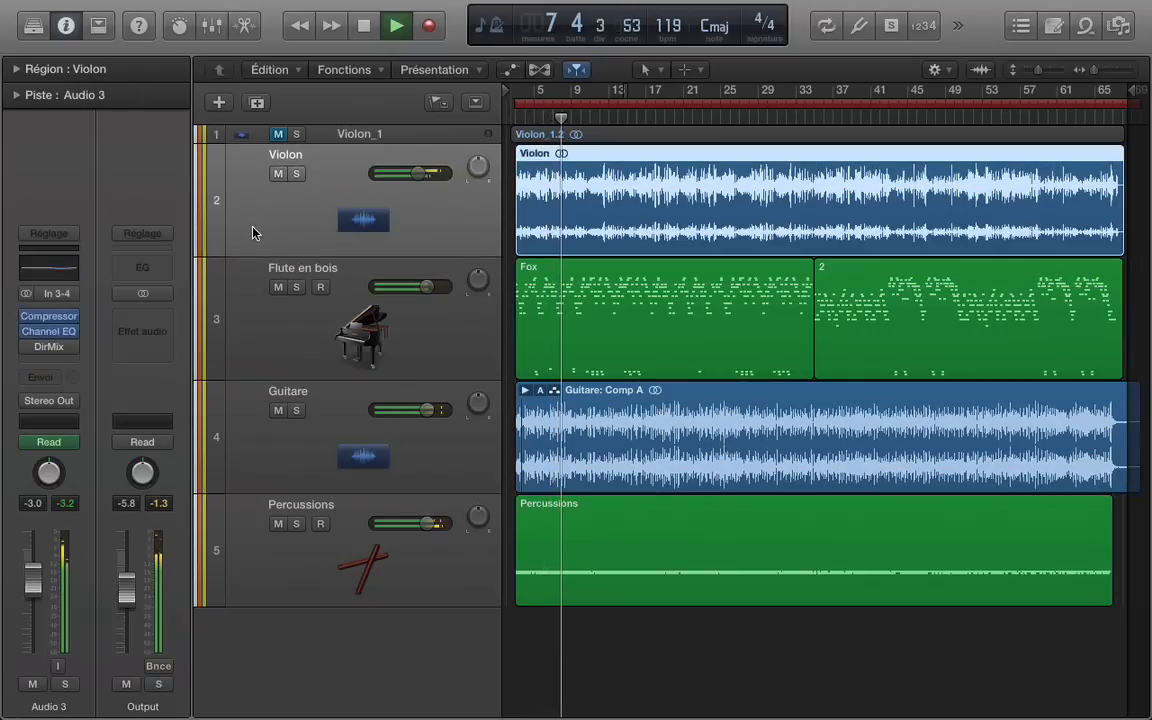
click(245, 307)
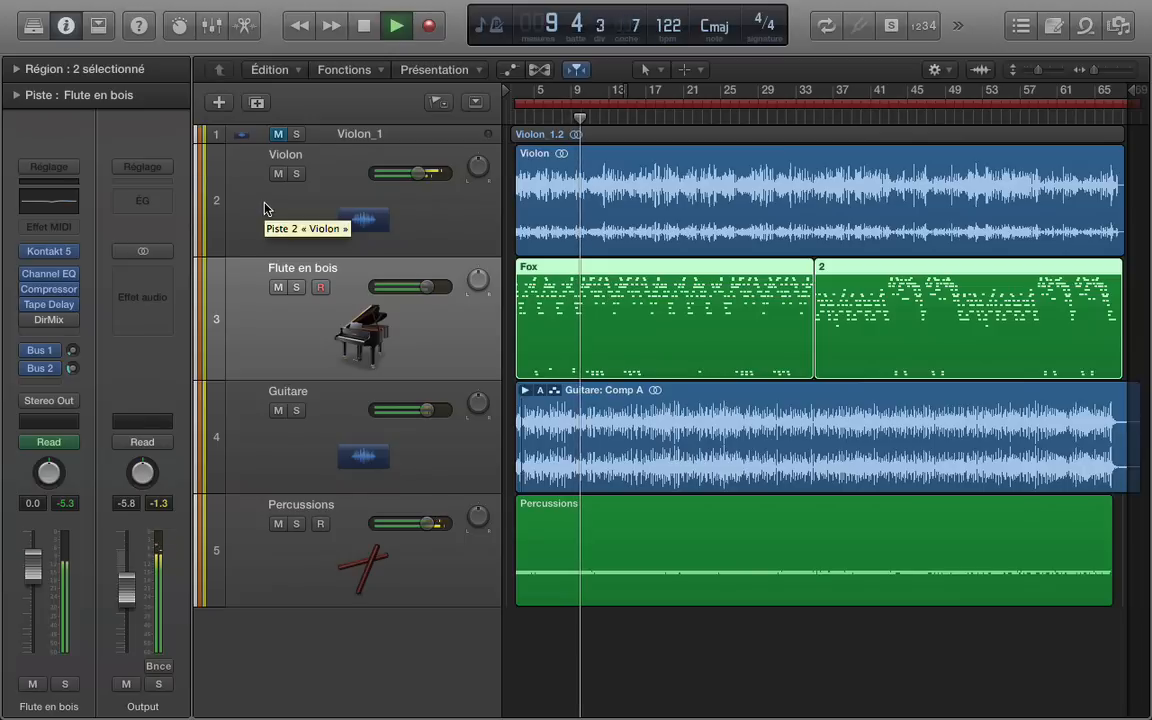
key(space)
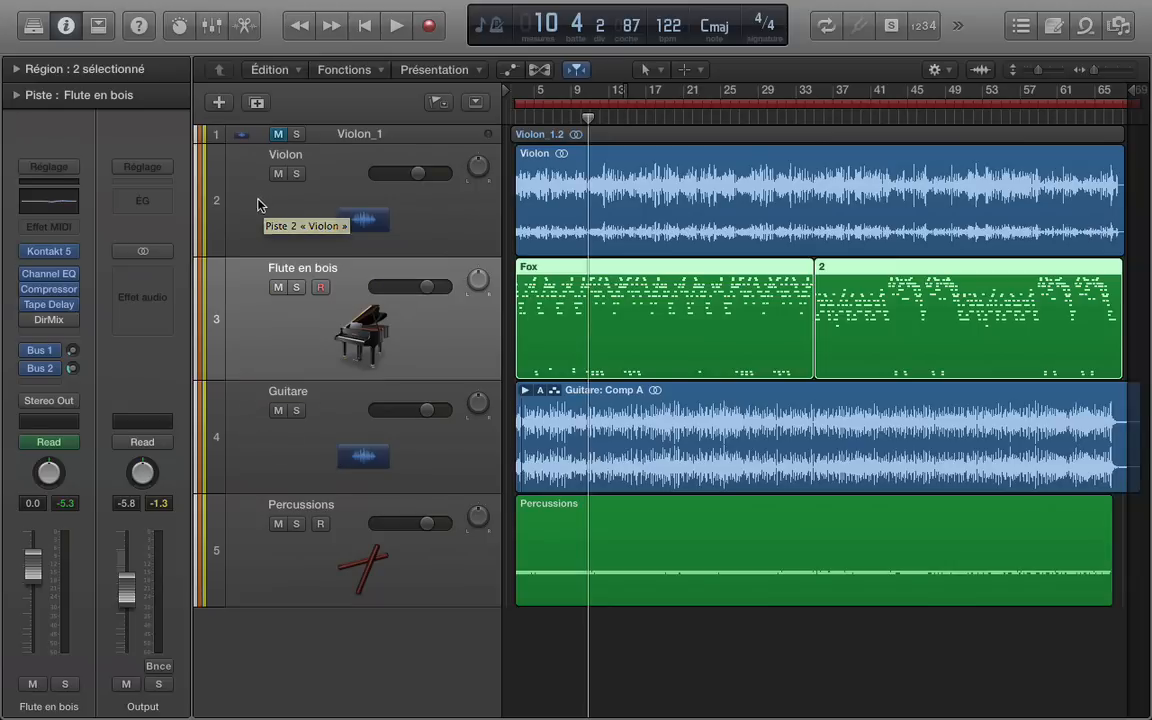
- Review the channel strip effects of the Violon, Flute en bois, Guitare and Percussions tracks in turn
click(251, 250)
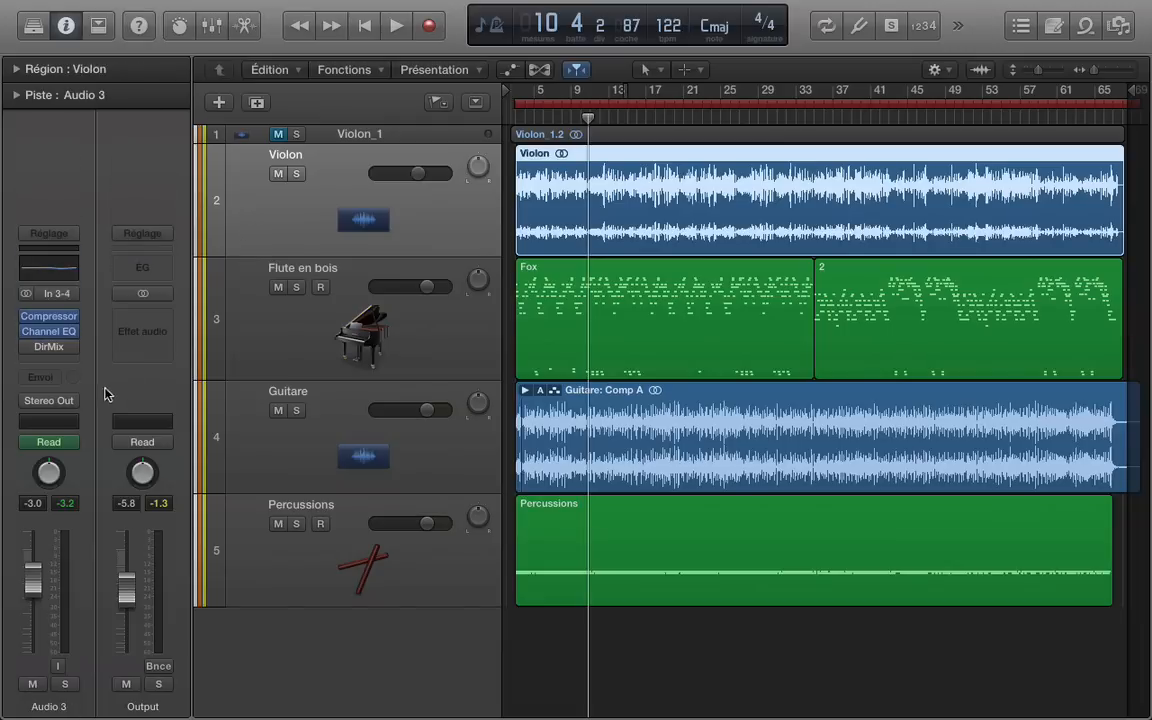
click(241, 280)
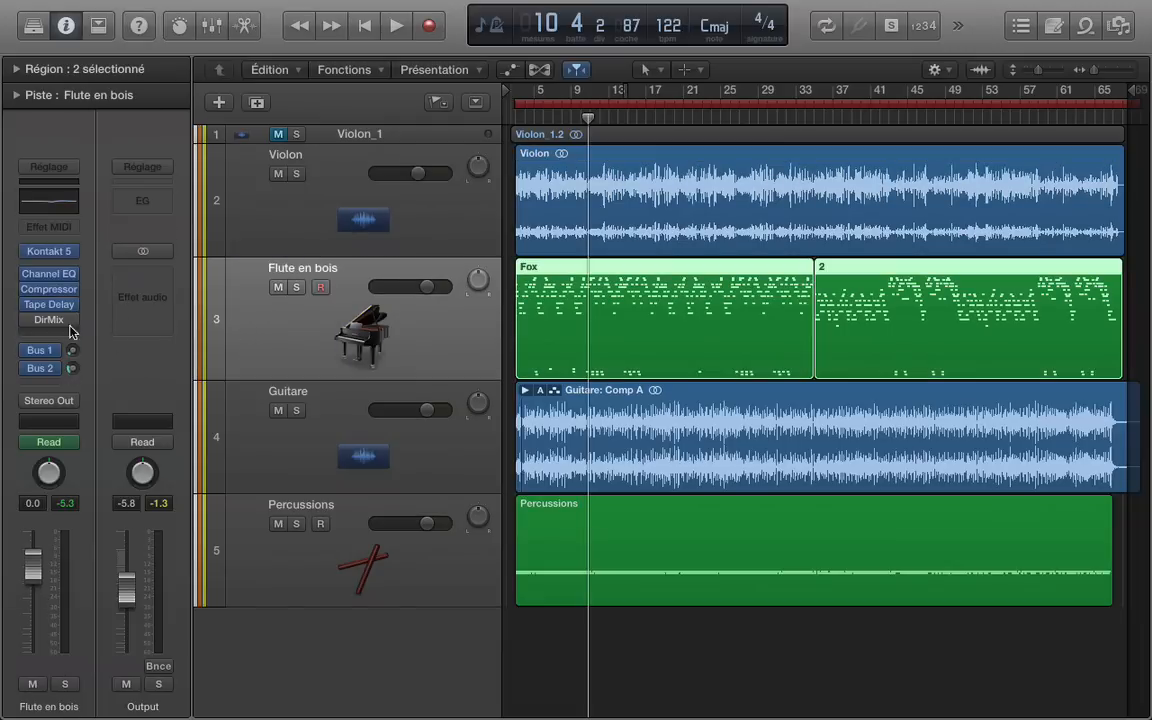
click(252, 419)
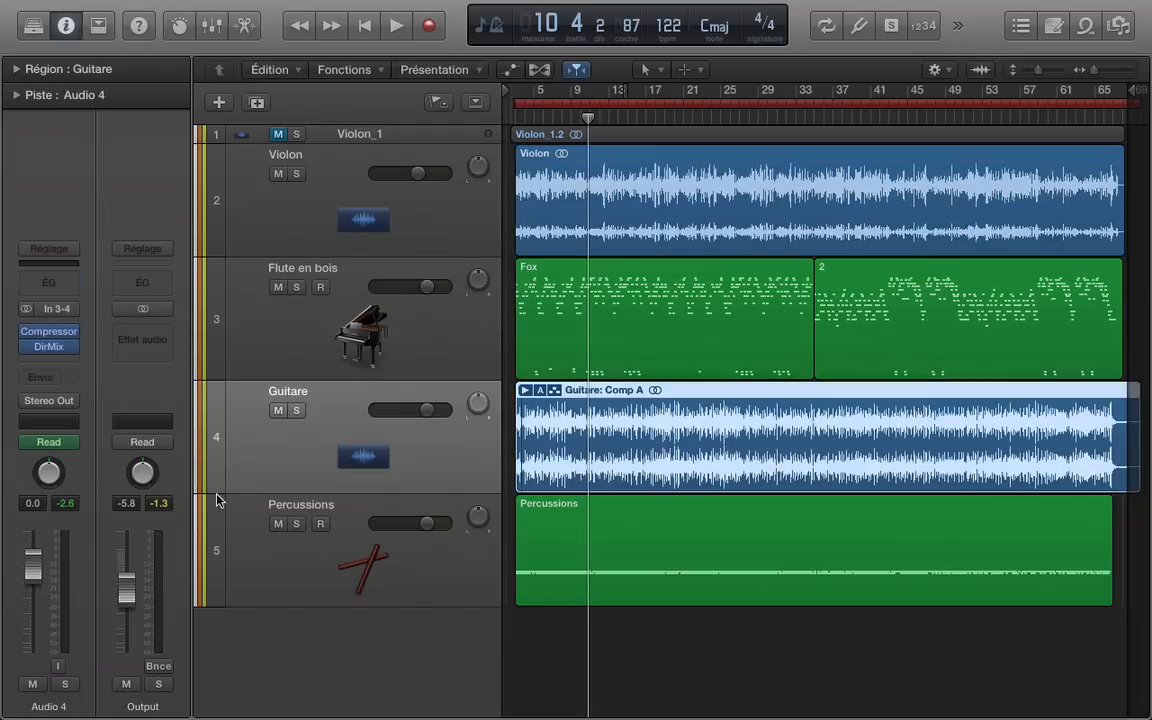
click(239, 525)
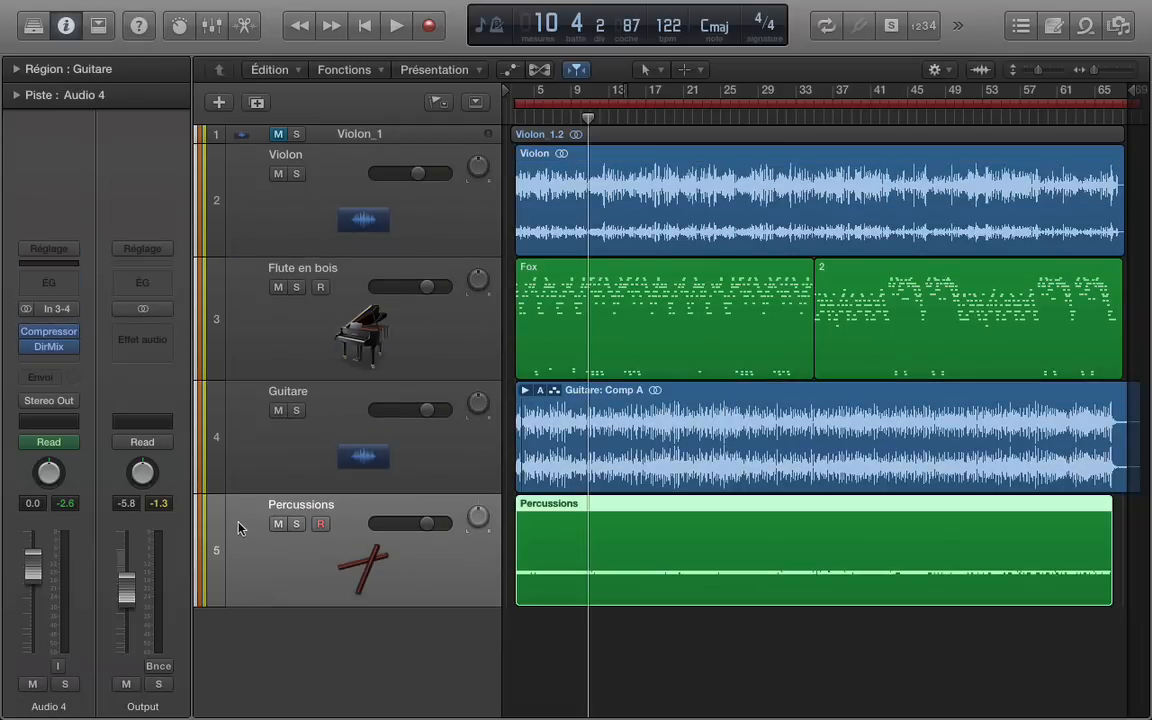
- Solo the Violon track, open its Direction Mixer and try other directions, ending at +29.5°
click(417, 204)
key(s)
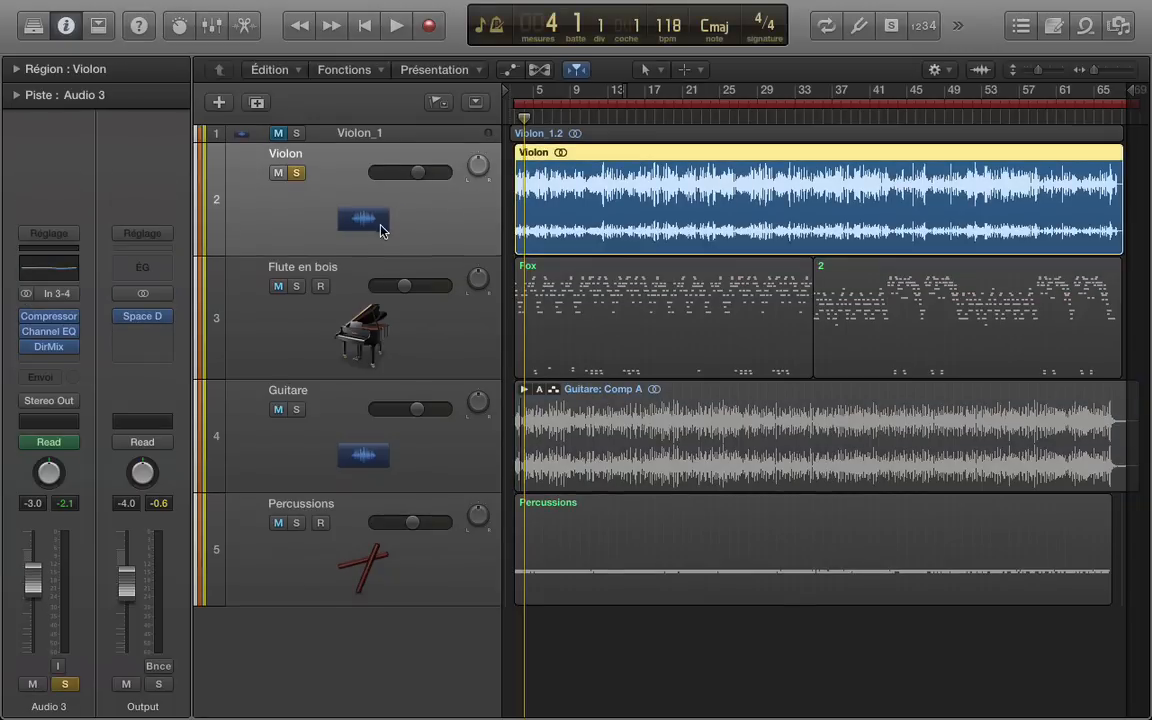
click(53, 350)
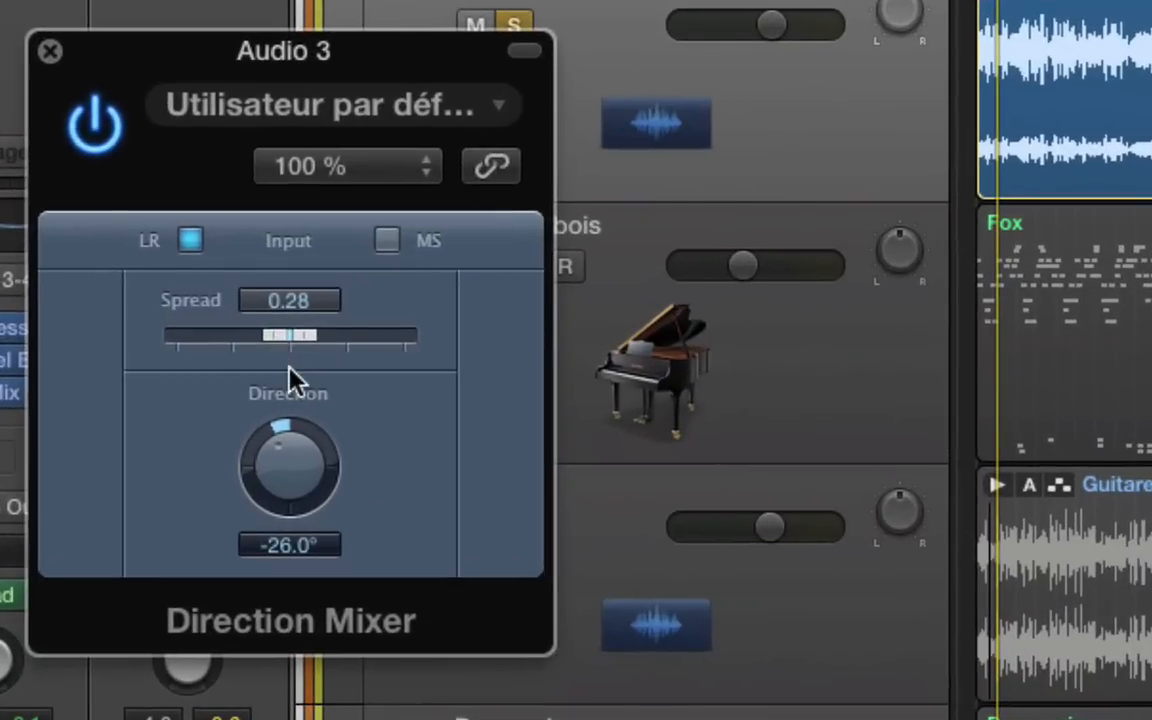
drag(288, 455, 357, 524)
drag(362, 578, 362, 410)
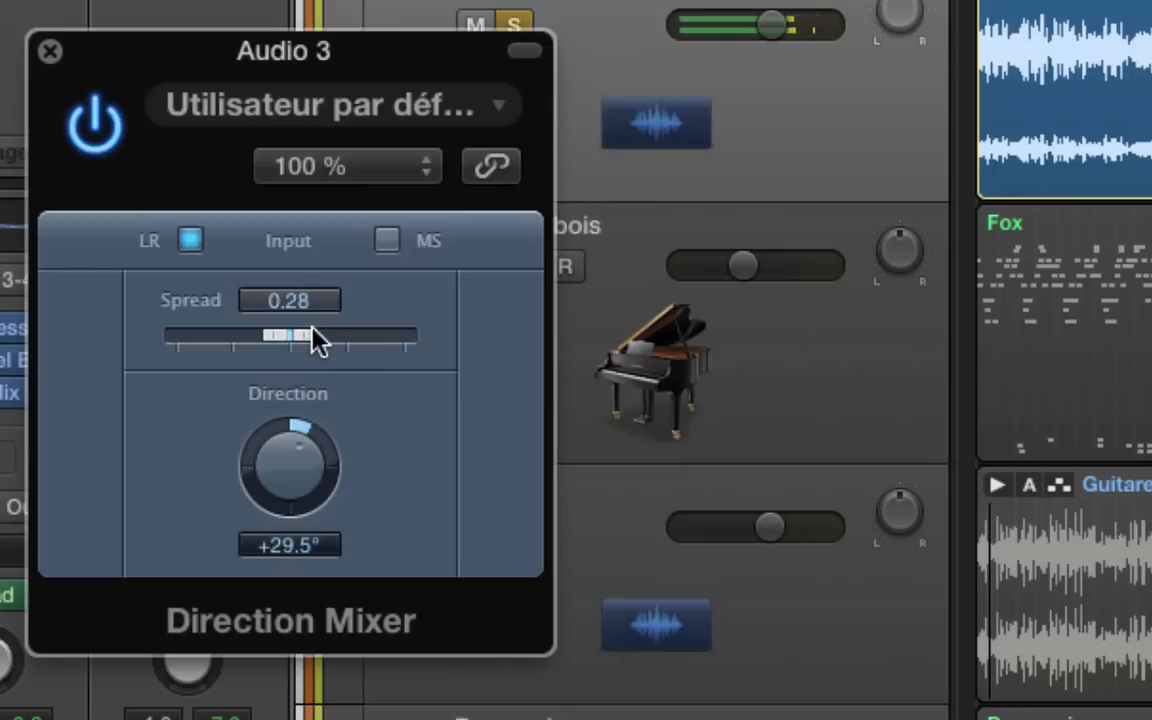
- Widen the Violon's Direction Mixer spread to 2.00 and try directions such as -33° and +94.5°
drag(311, 332, 435, 335)
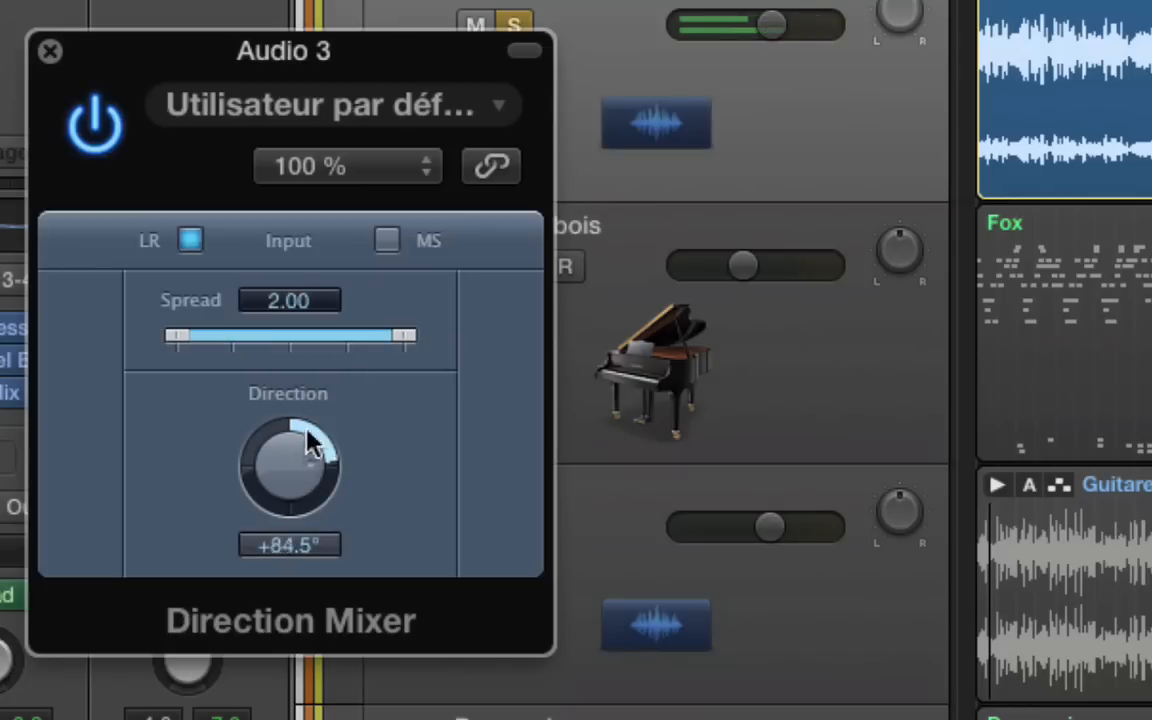
drag(313, 443, 337, 492)
drag(339, 419, 350, 529)
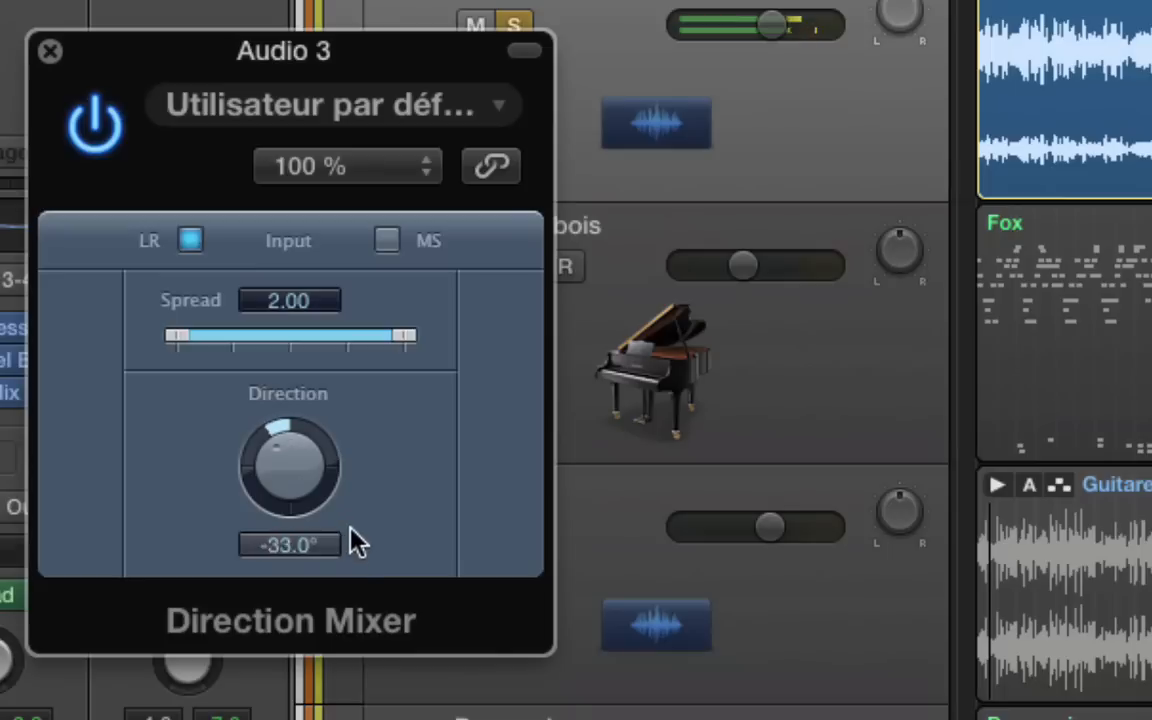
drag(360, 580, 391, 440)
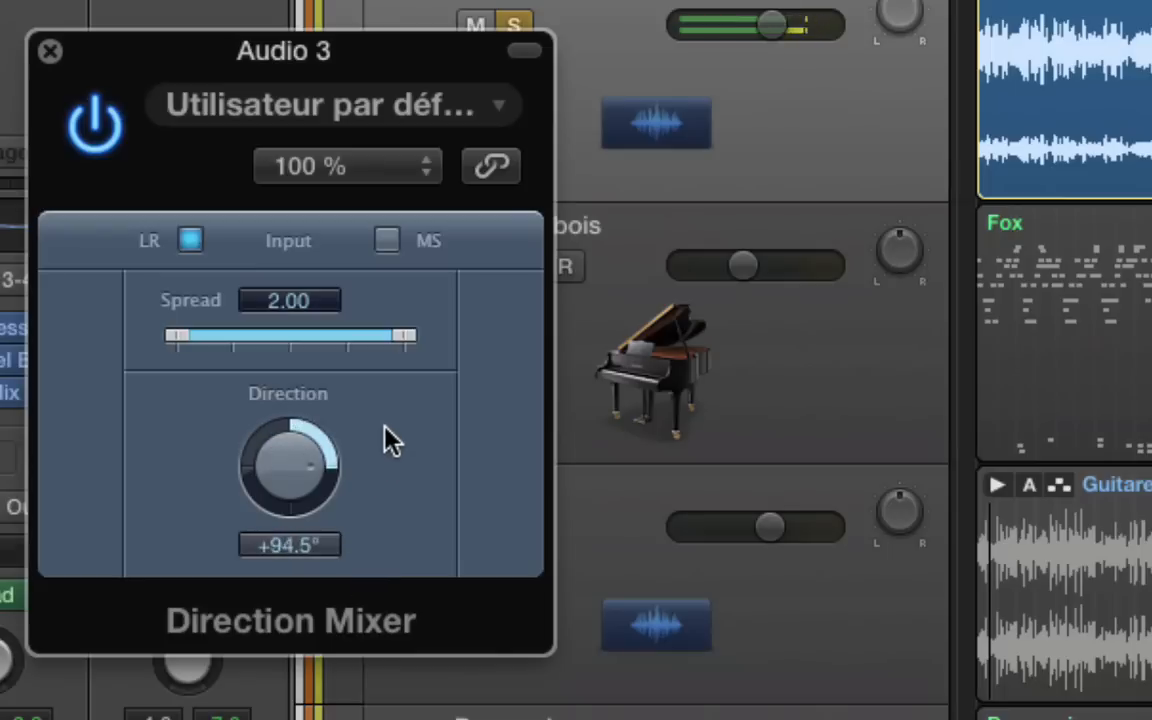
- Reduce the Direction Mixer spread to 1.00, try directions of -52° and +1°, settle on -28° and narrow the spread further
drag(416, 335, 361, 346)
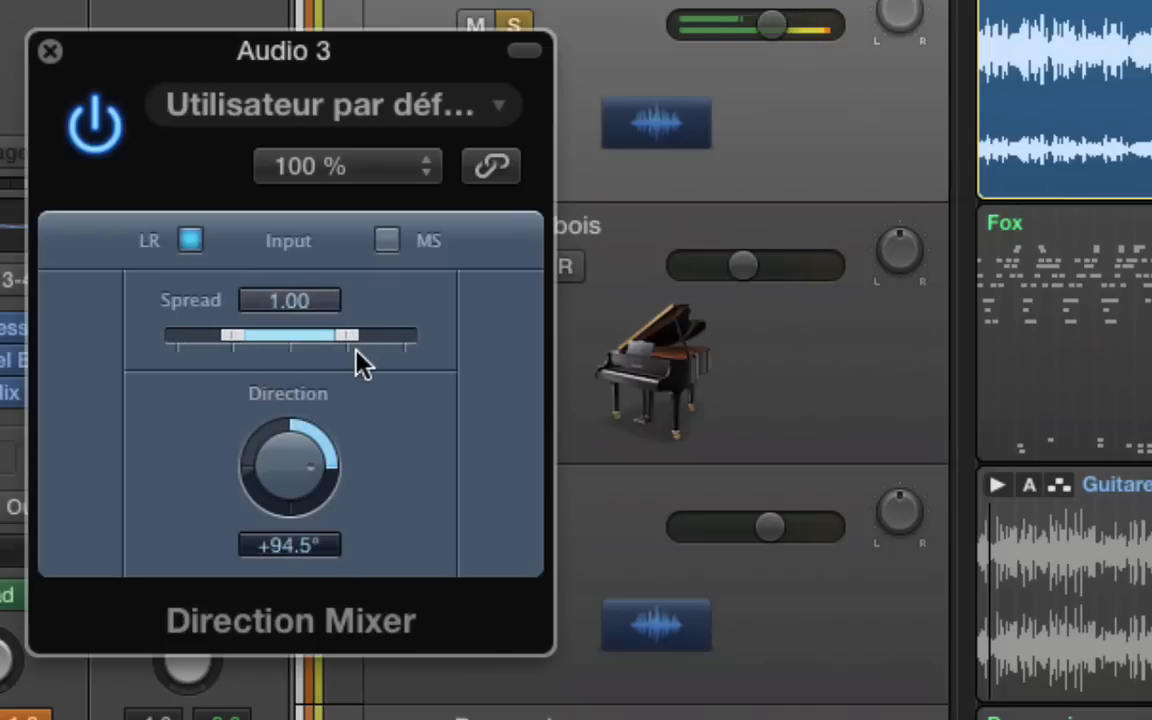
drag(334, 445, 303, 492)
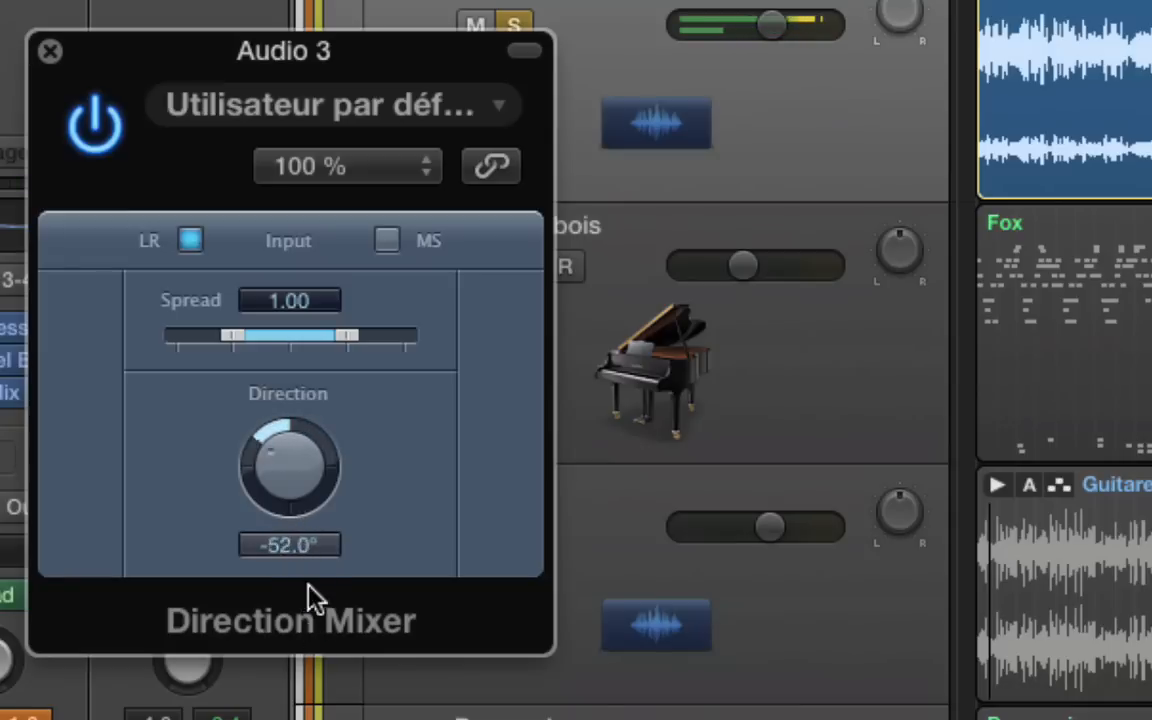
drag(307, 586, 306, 548)
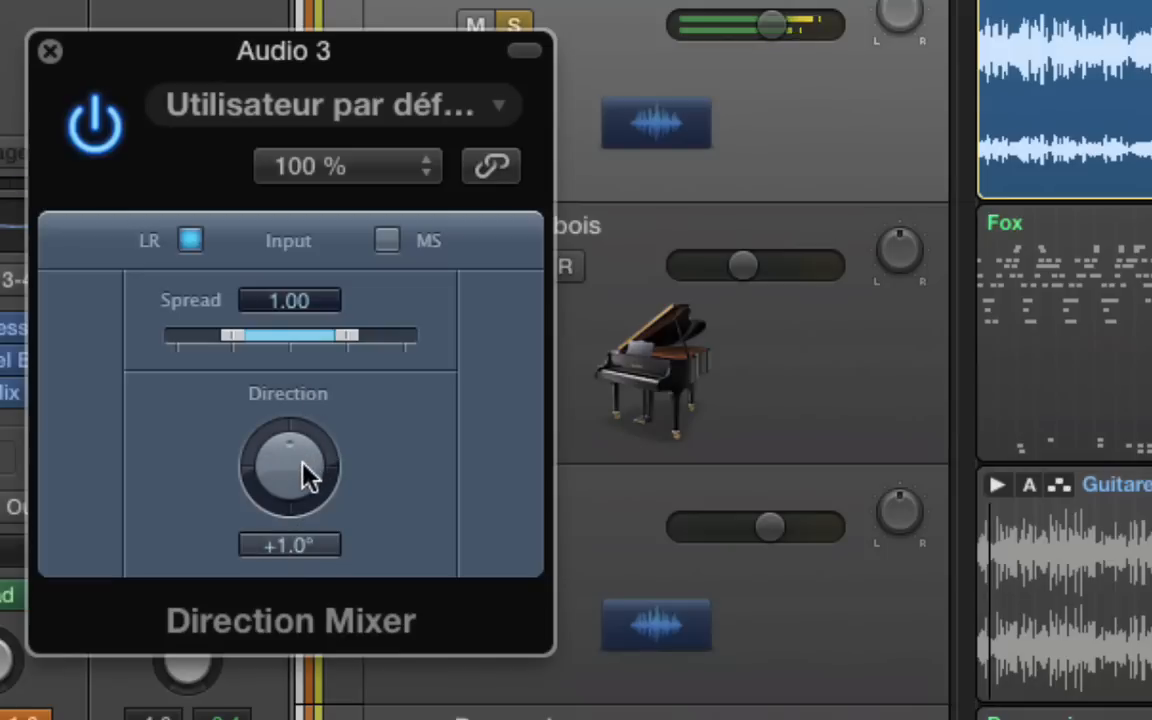
drag(303, 463, 305, 493)
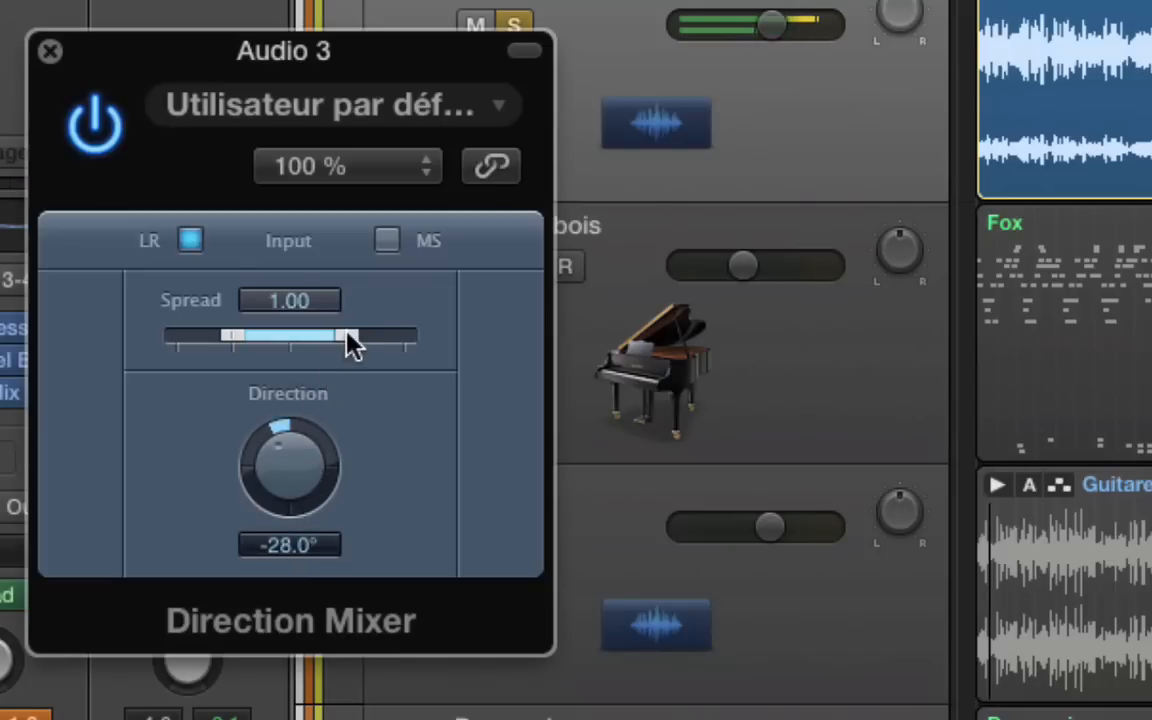
drag(352, 343, 316, 343)
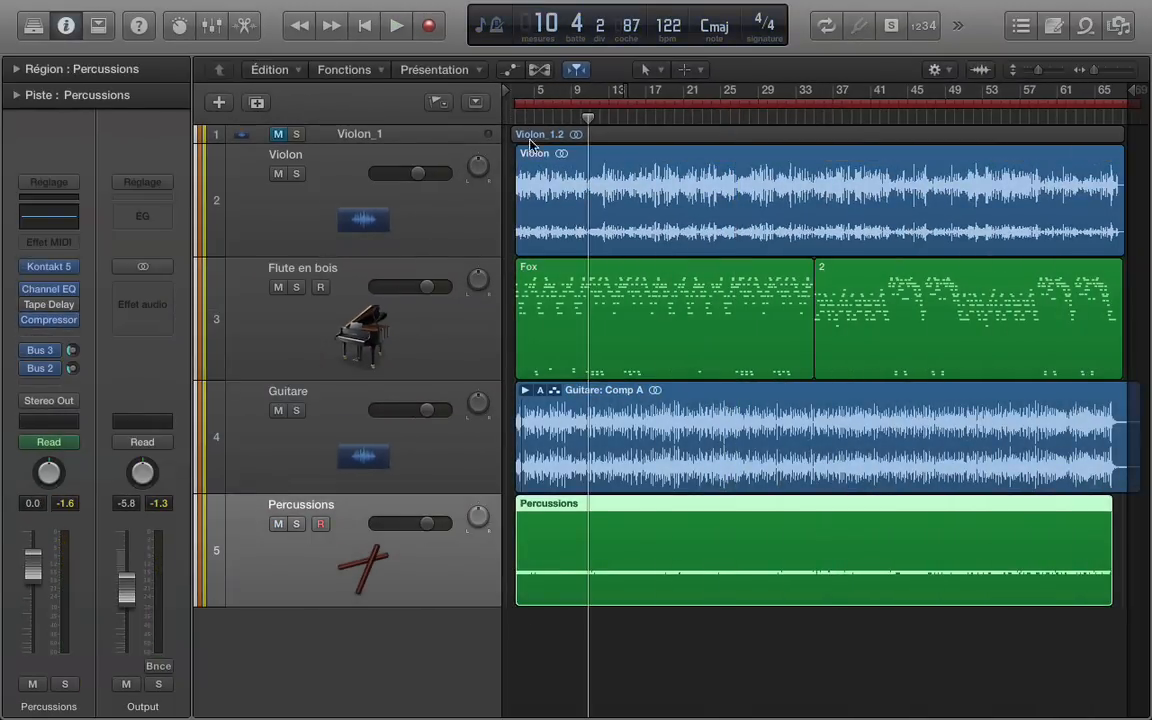
- Play the full mix from bar 4 to check the output level, stop playback and select the Guitare track
click(522, 119)
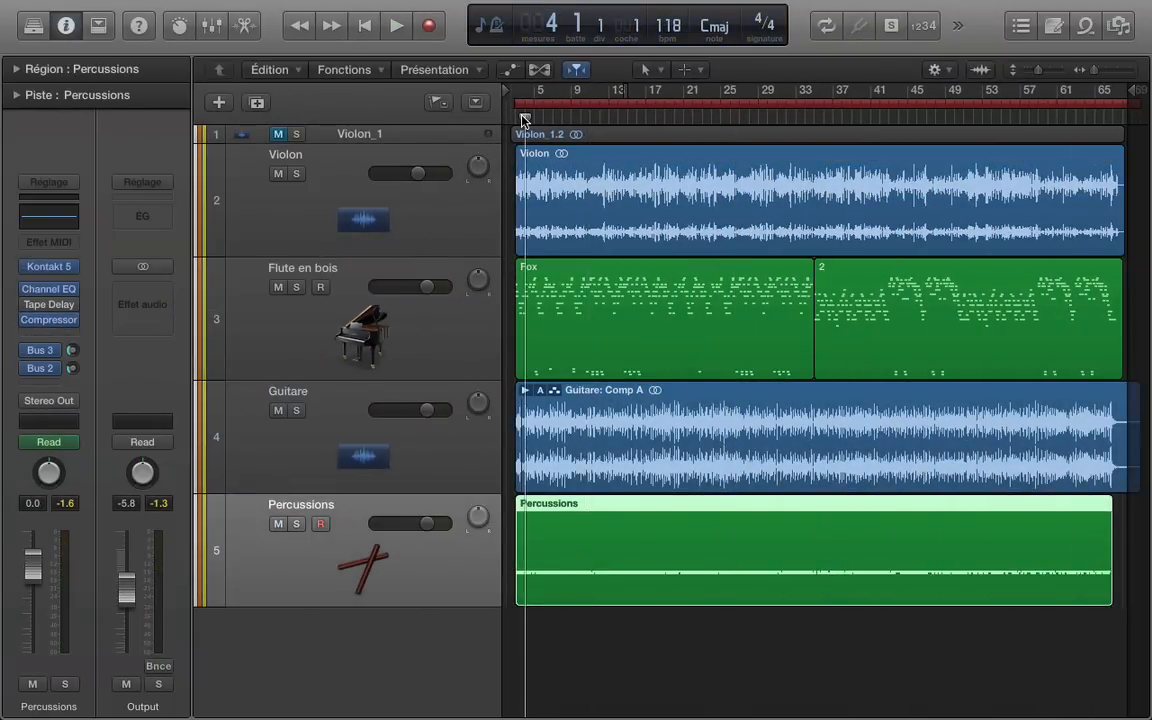
key(space)
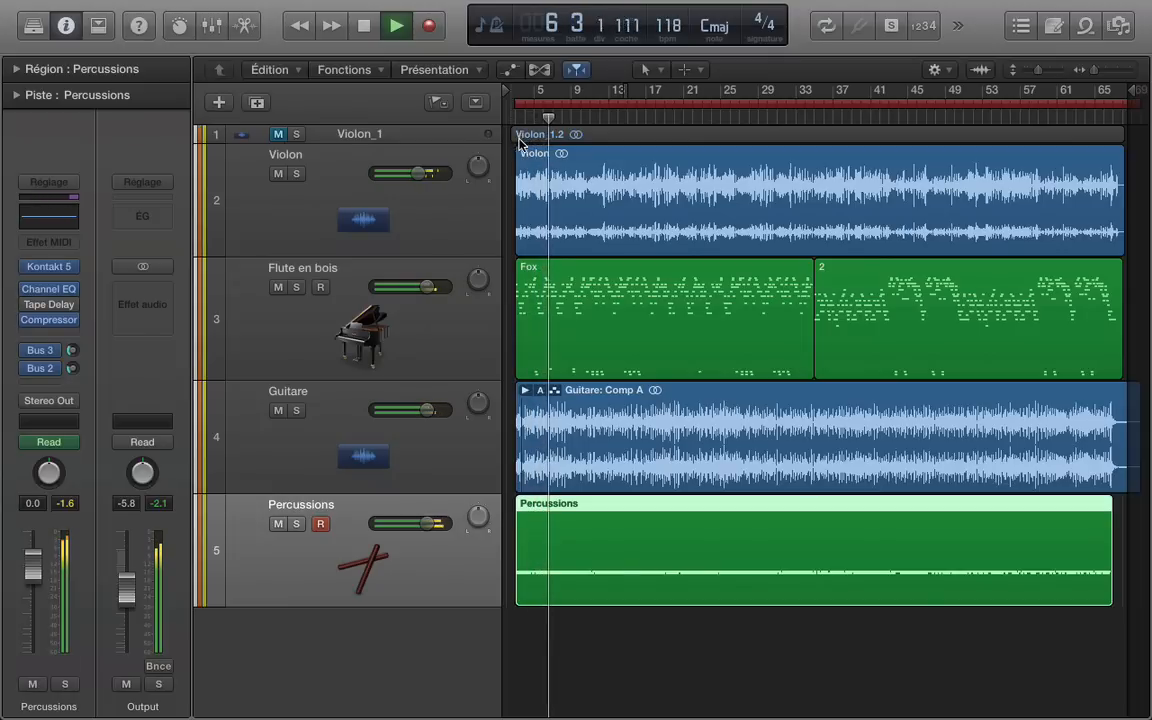
key(space)
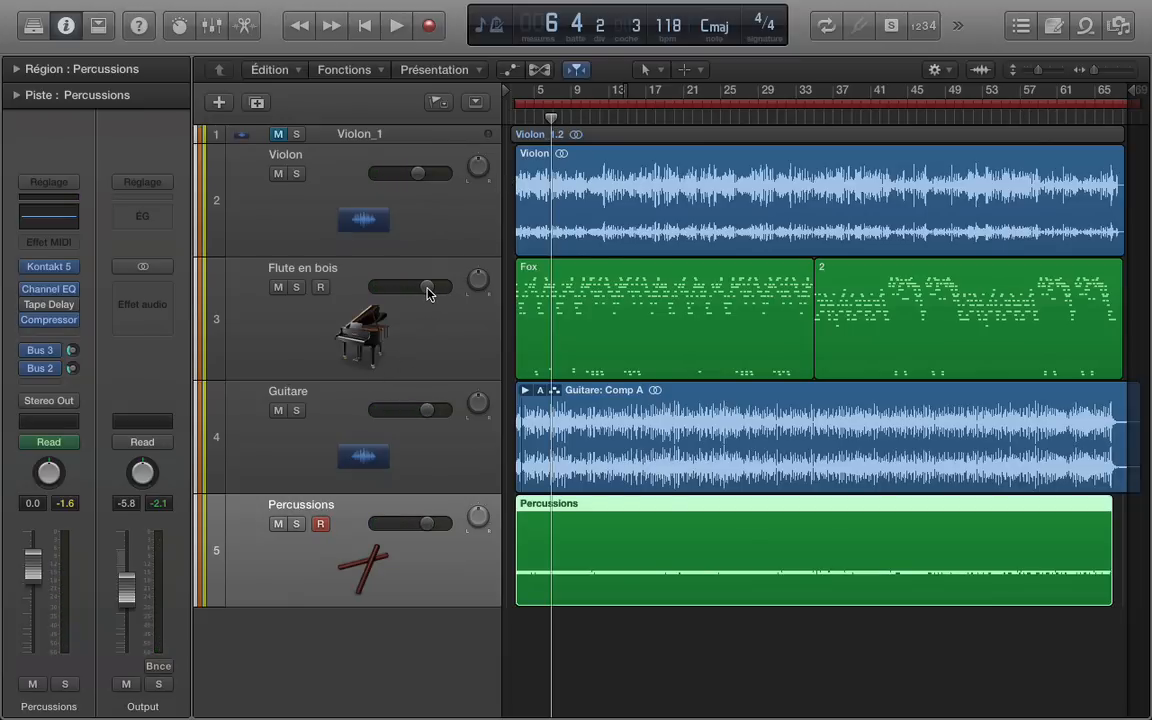
click(341, 408)
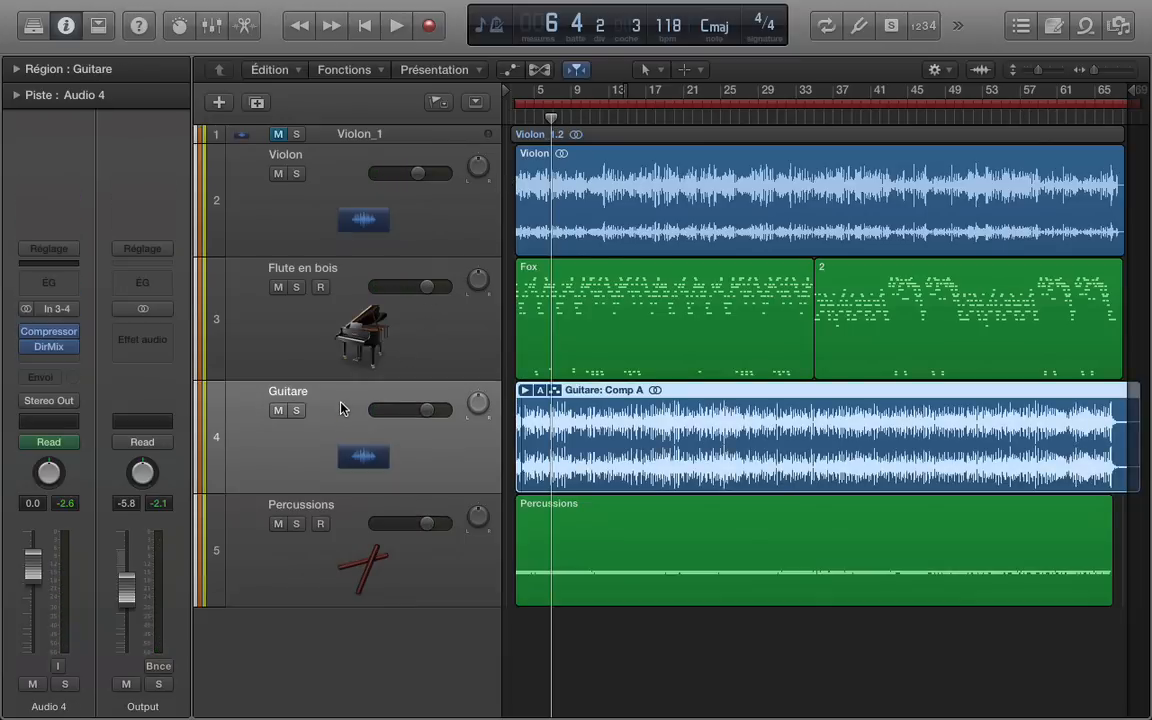
- Add a Channel EQ to the Guitare track and enable its low cut at 71 Hz with a 48 dB/Oct slope
click(45, 285)
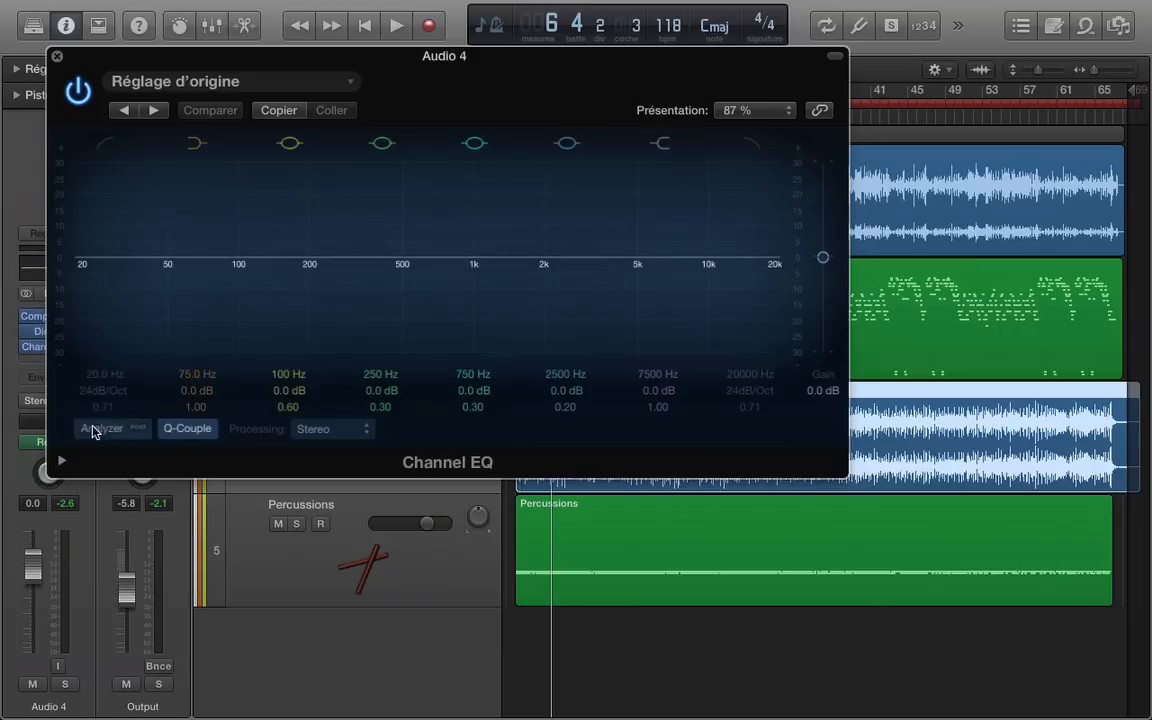
click(834, 58)
drag(535, 64, 592, 227)
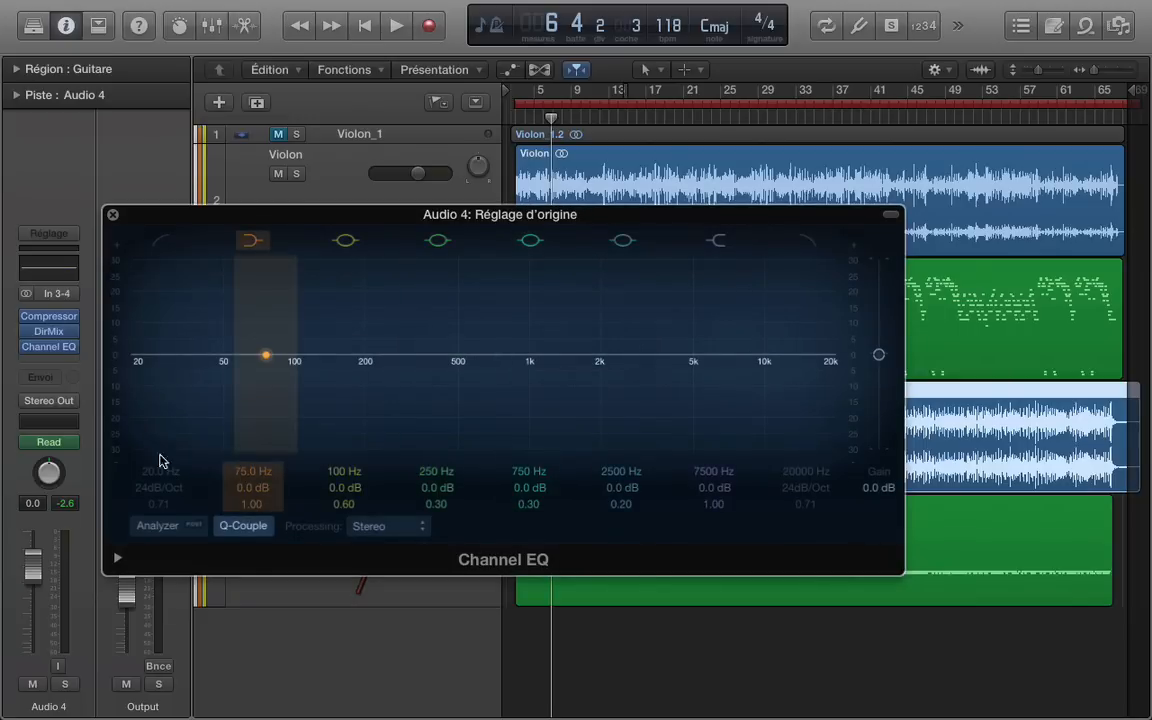
click(160, 238)
drag(160, 478, 160, 430)
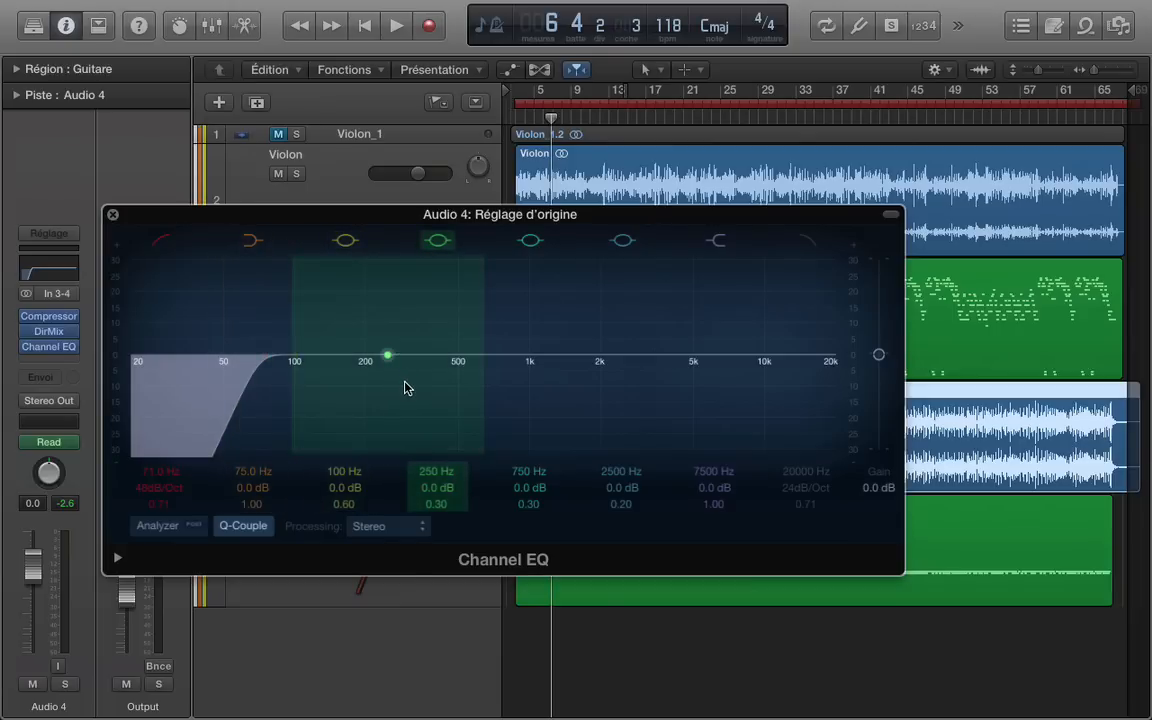
- Shift the Guitare EQ's 250 Hz band to 230 Hz and boost it to +5.5 dB while playing the mix
drag(405, 388, 405, 374)
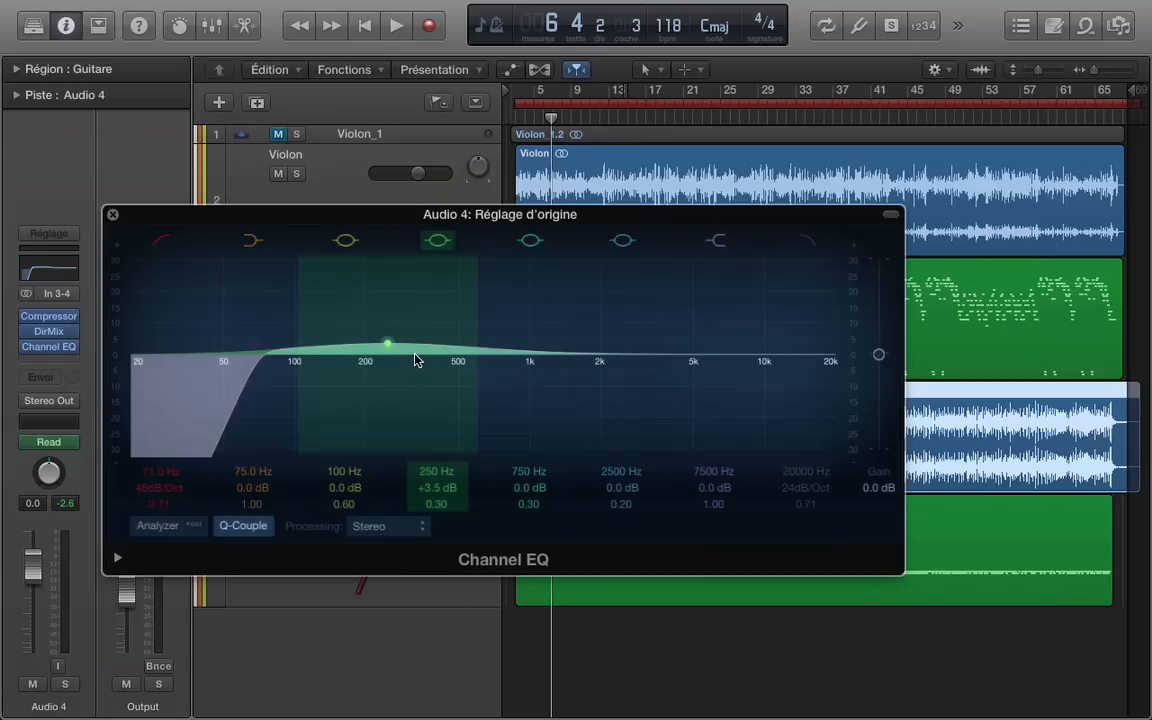
drag(433, 476, 433, 486)
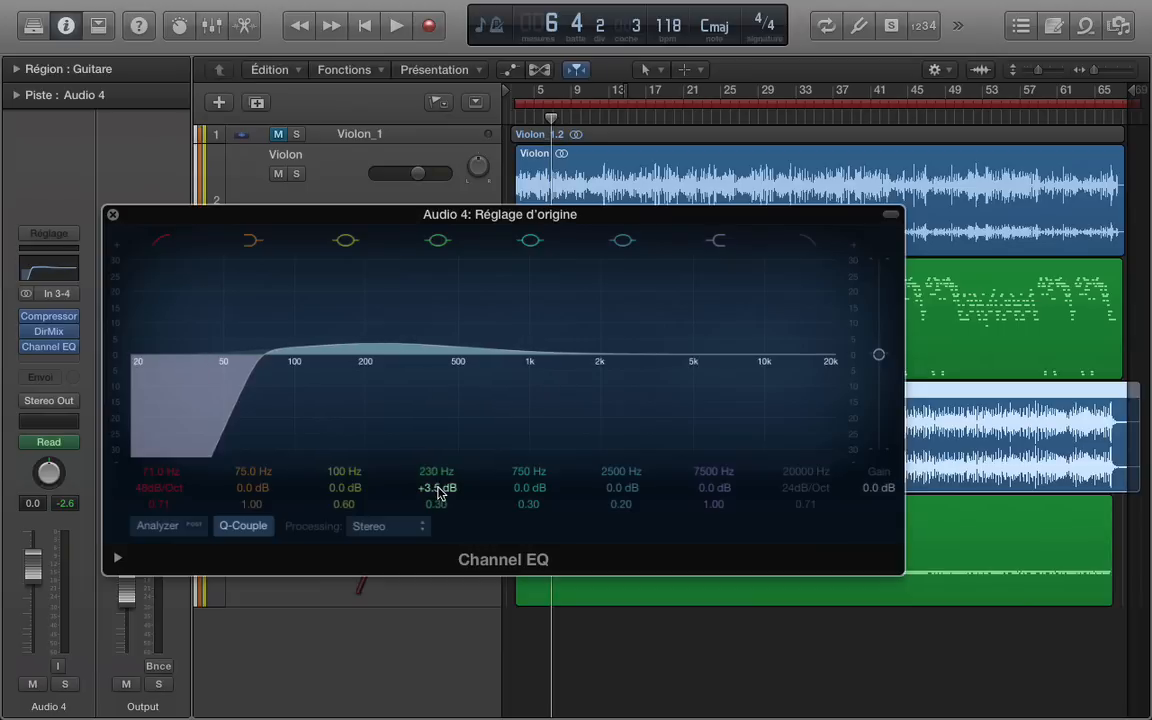
key(space)
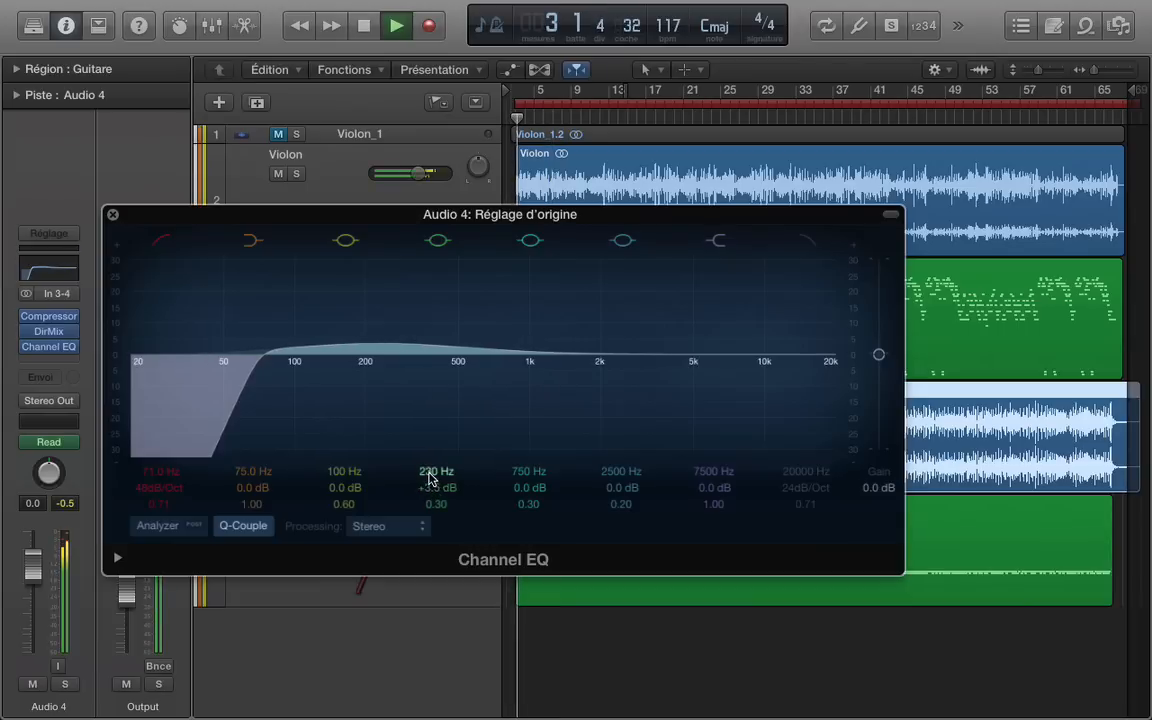
drag(436, 487, 436, 467)
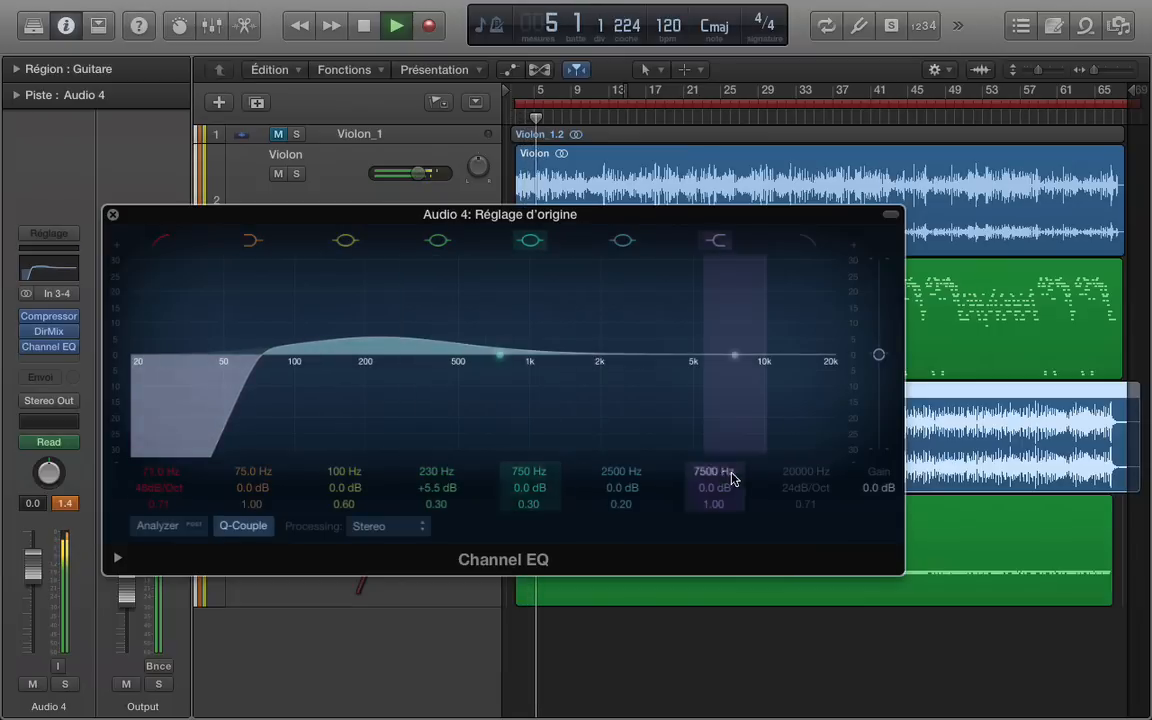
- Cut the 7500 Hz shelf by 1 dB, turn the 2500 Hz band into a -16 dB notch at 1800 Hz with Q 100, and close the EQ
drag(716, 490, 716, 496)
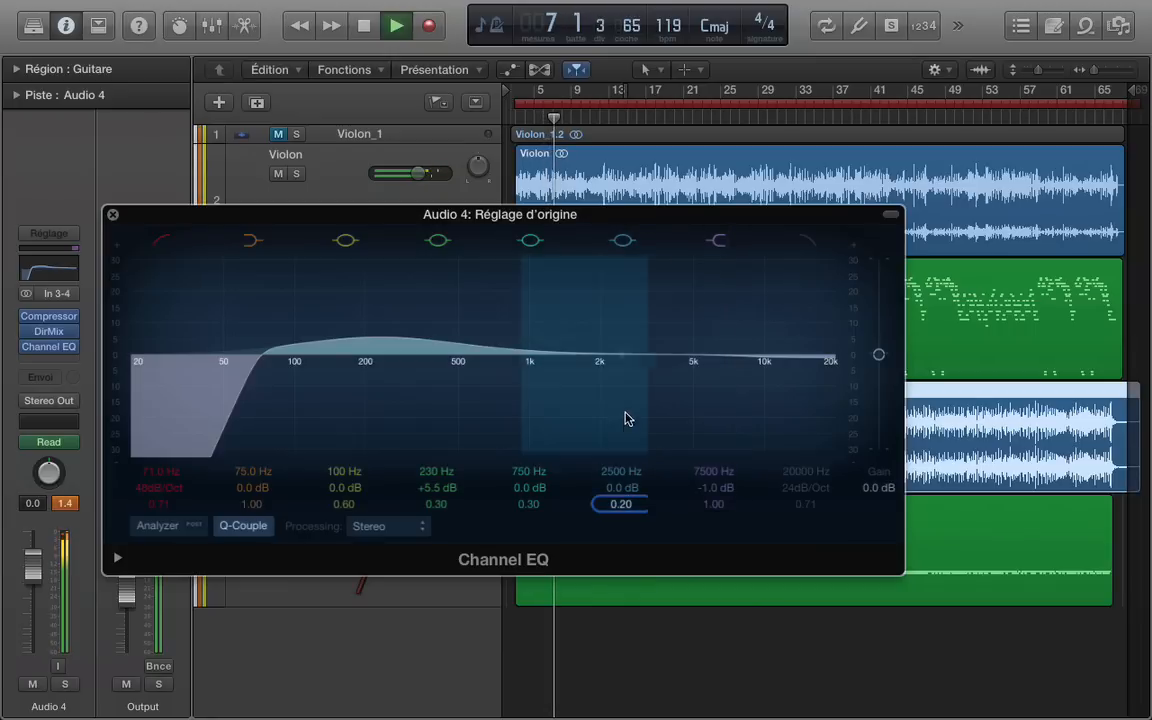
drag(626, 500, 626, 440)
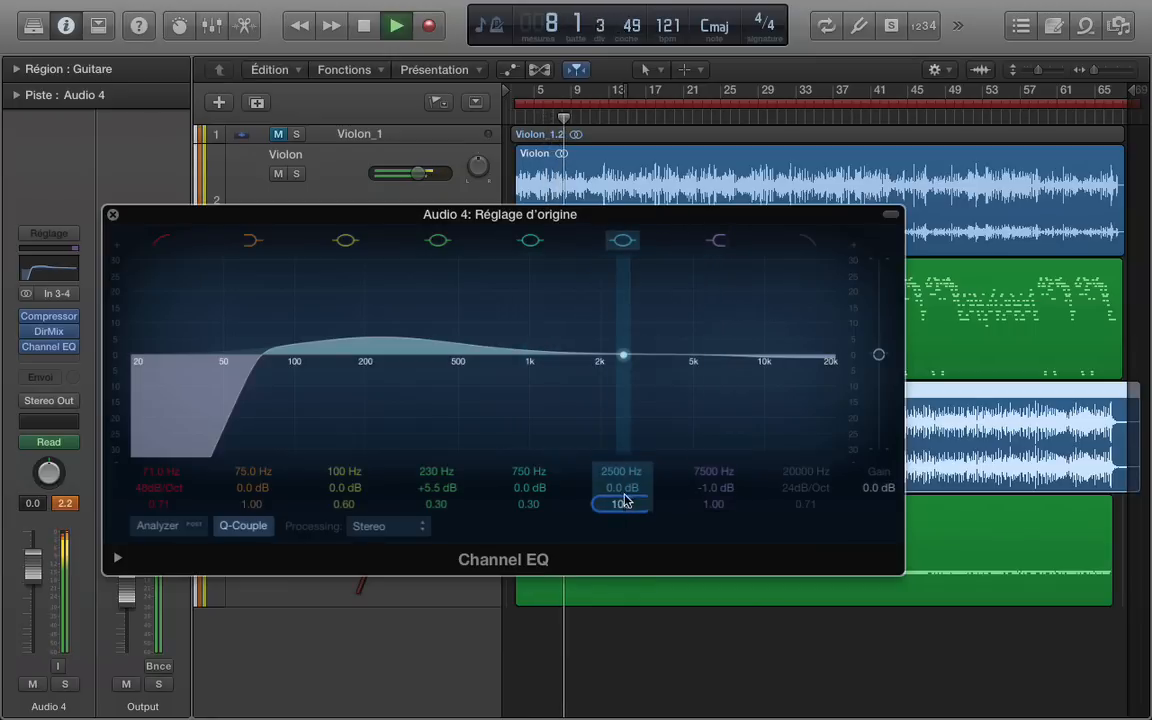
drag(622, 487, 622, 530)
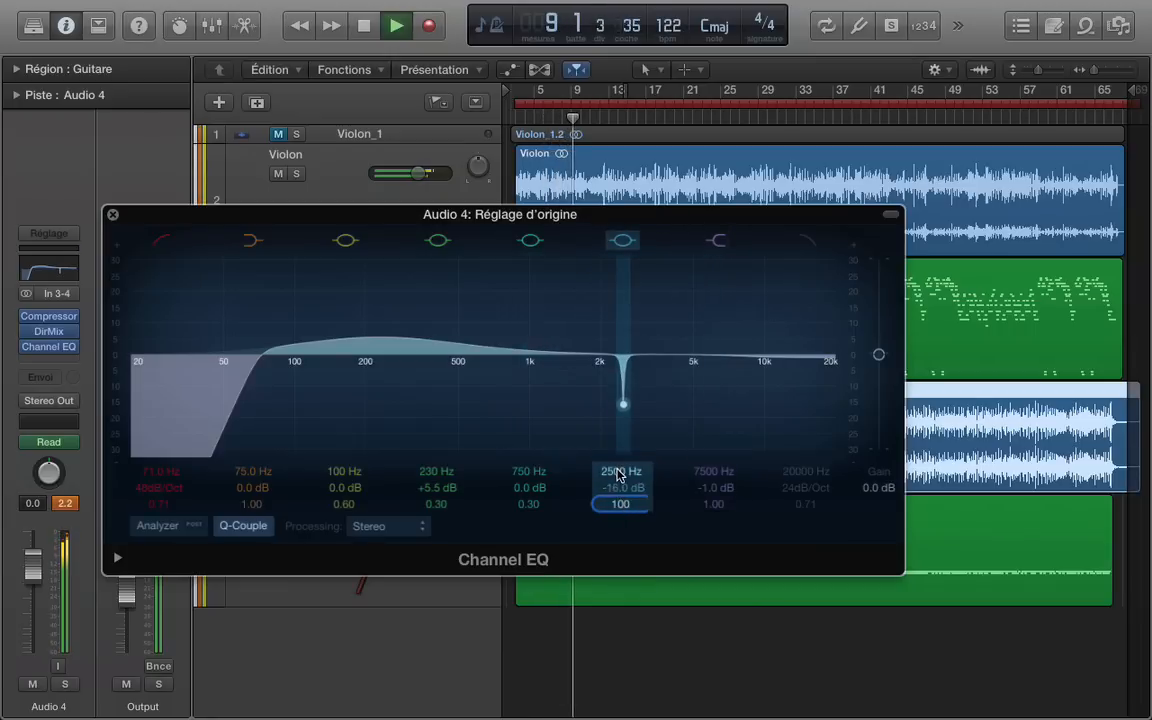
drag(621, 471, 621, 487)
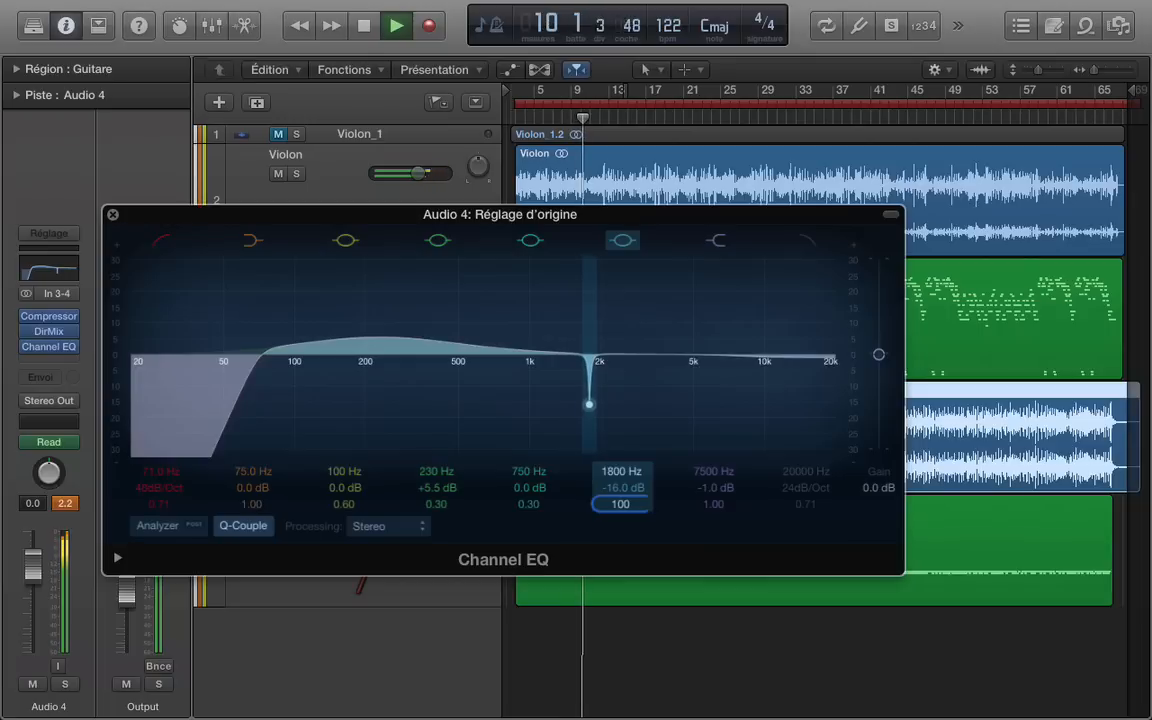
click(114, 217)
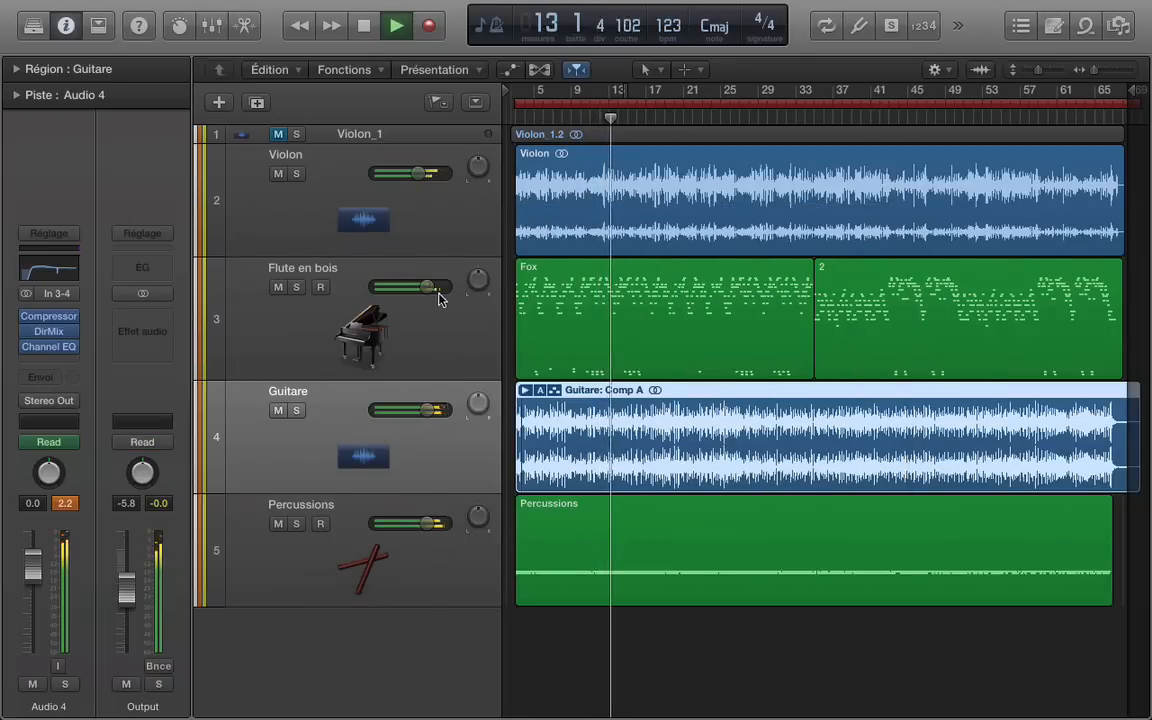
- Rebalance the tracks during playback by lowering Flute en bois and Percussions slightly and raising Guitare to +1.8 dB
mouse_move(422, 292)
mouse_move(422, 292)
mouse_down()
mouse_move(383, 302)
mouse_move(404, 305)
mouse_up()
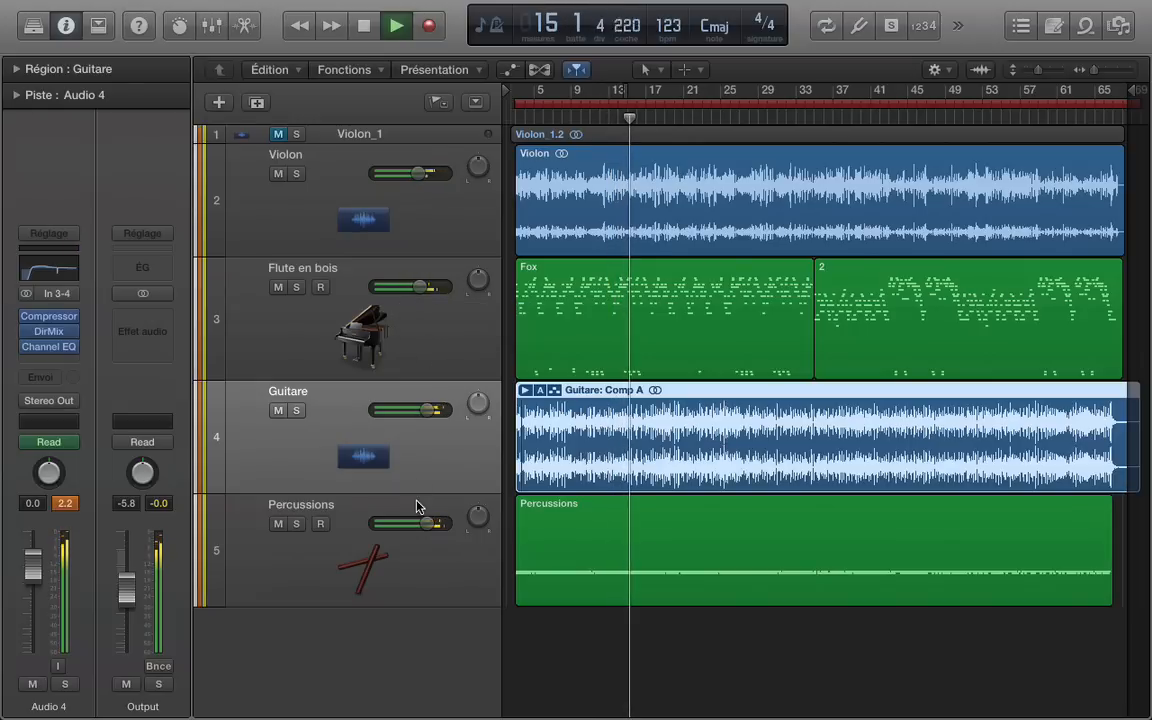
drag(432, 530, 424, 524)
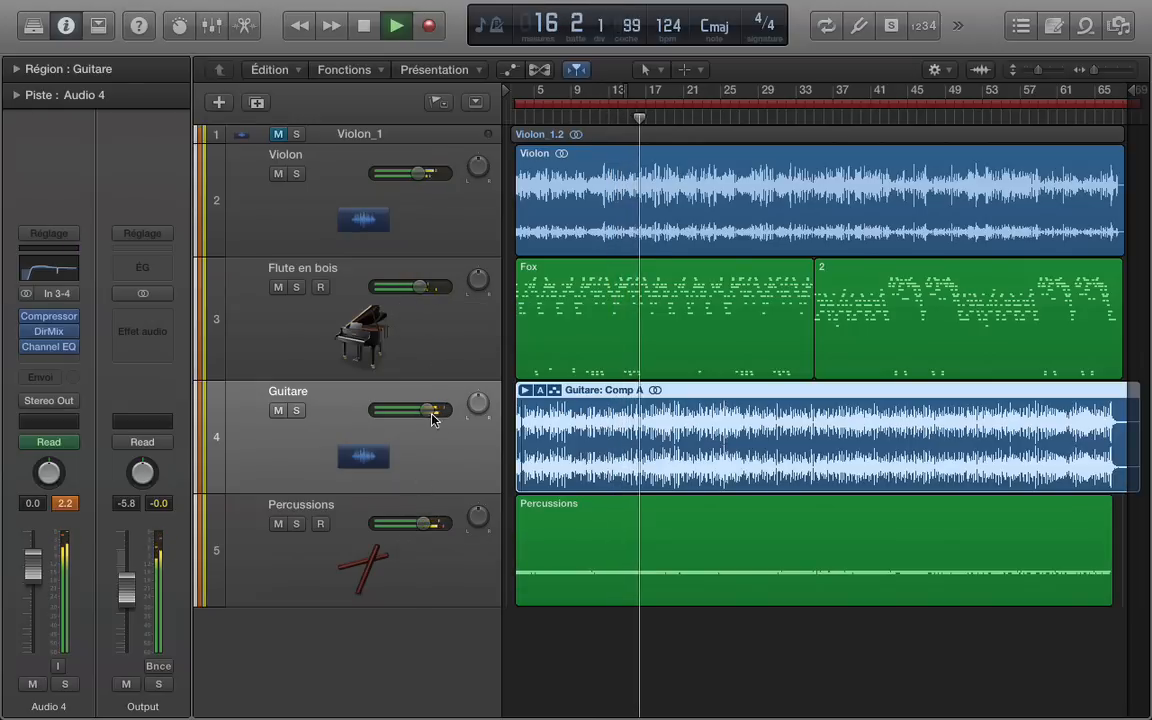
drag(432, 414, 441, 413)
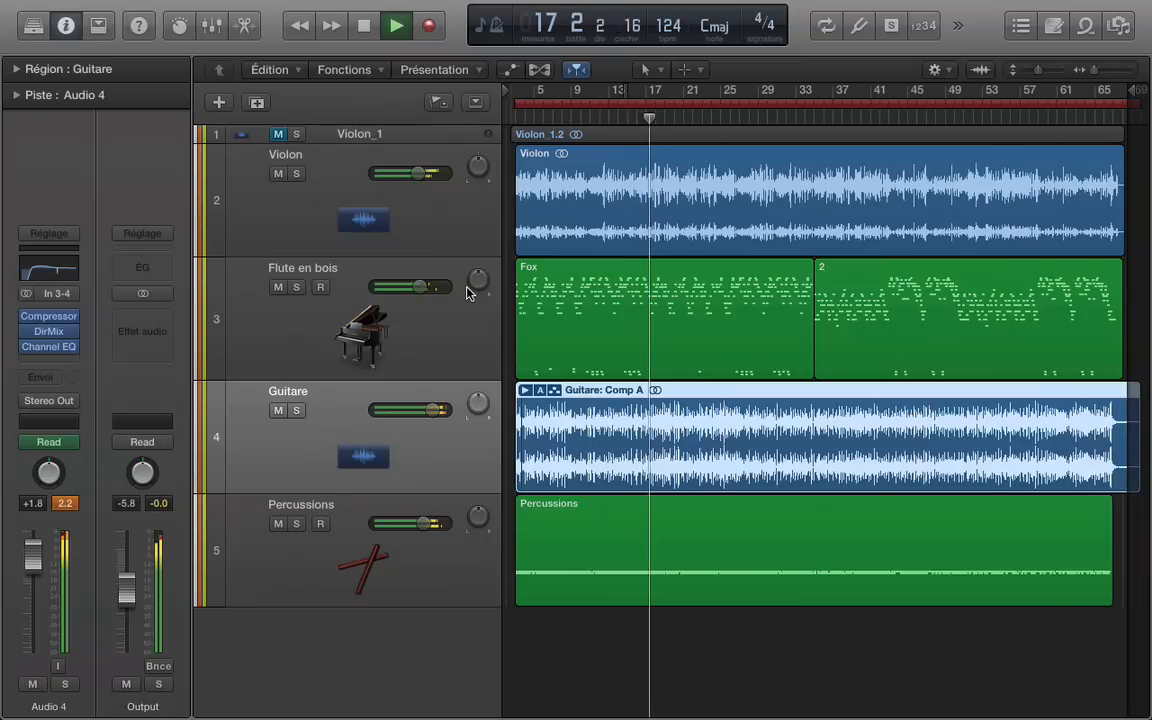
click(419, 289)
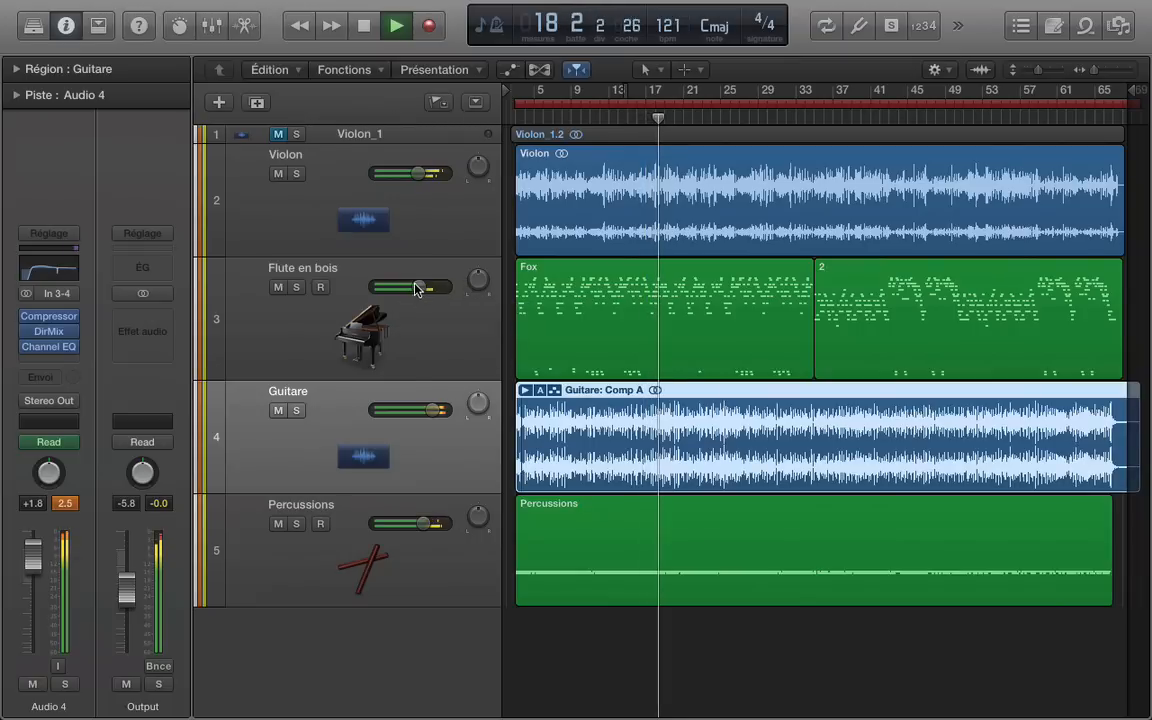
drag(411, 289, 408, 294)
drag(425, 523, 421, 528)
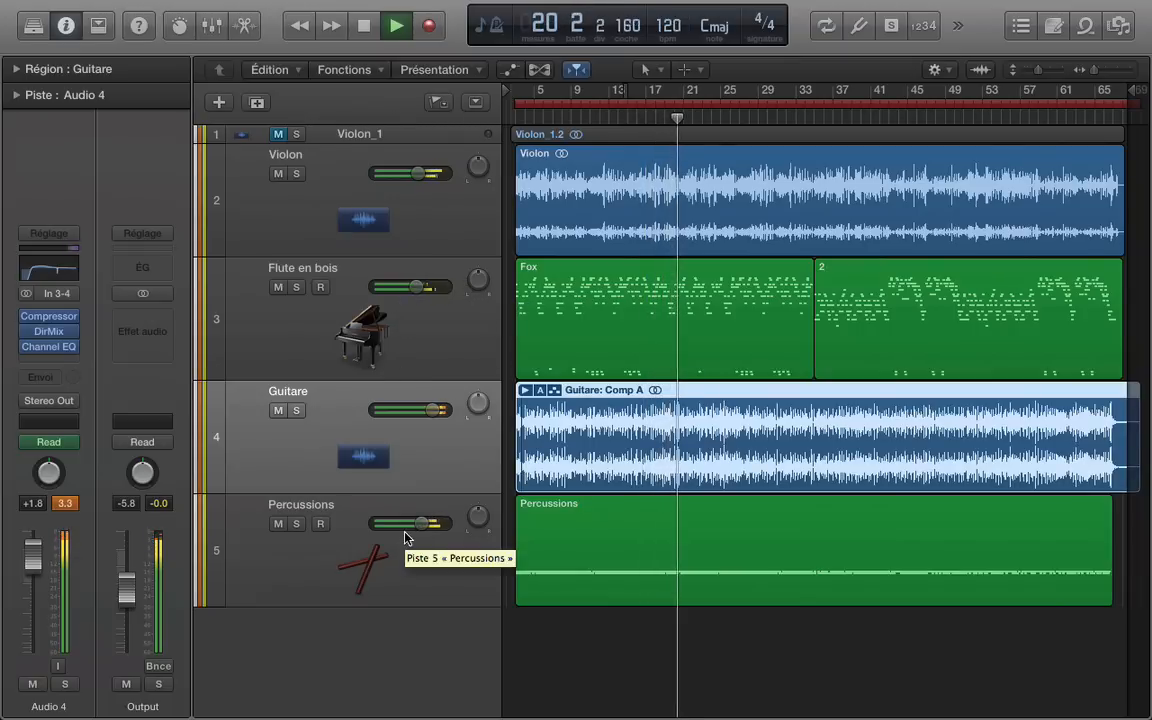
- Reduce the Guitare level to -3.2 dB and lower the Flute en bois and Violon volumes
drag(434, 410, 404, 416)
drag(396, 416, 384, 416)
mouse_move(407, 290)
mouse_down()
mouse_move(370, 292)
mouse_move(386, 291)
mouse_up()
drag(408, 178, 396, 181)
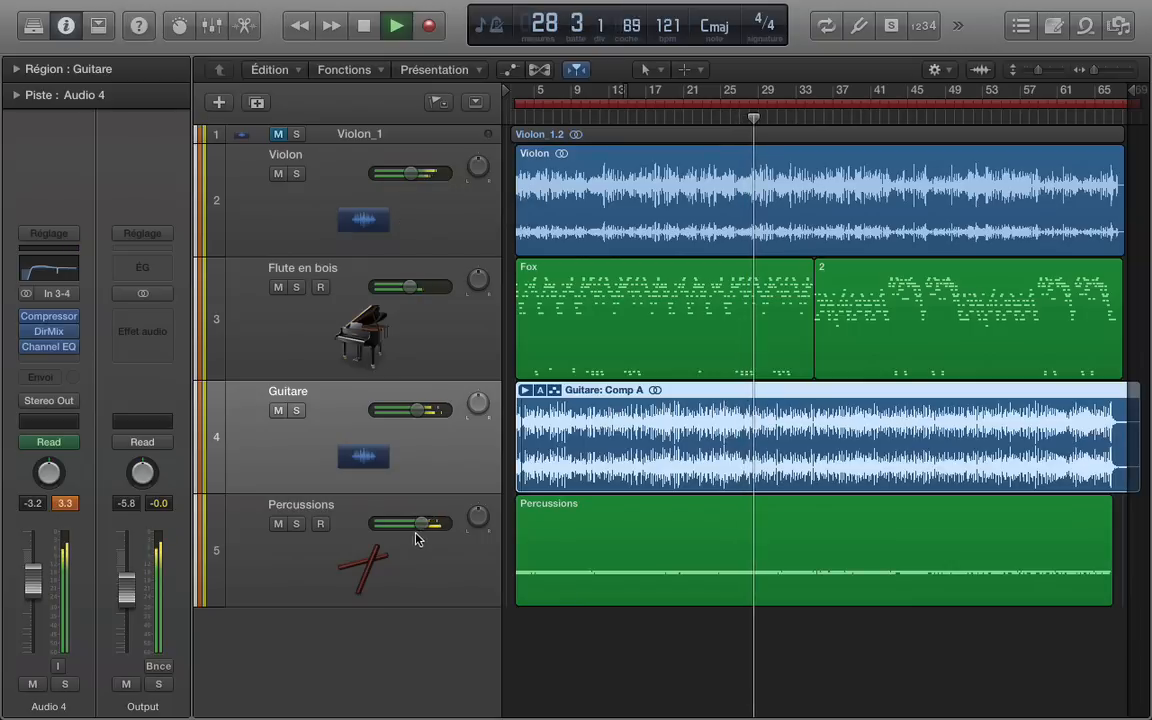
- Lower Percussions, raise the output to -2.7 dB, nudge the Violon volume up slightly and stop playback
drag(419, 537, 401, 533)
drag(126, 593, 126, 575)
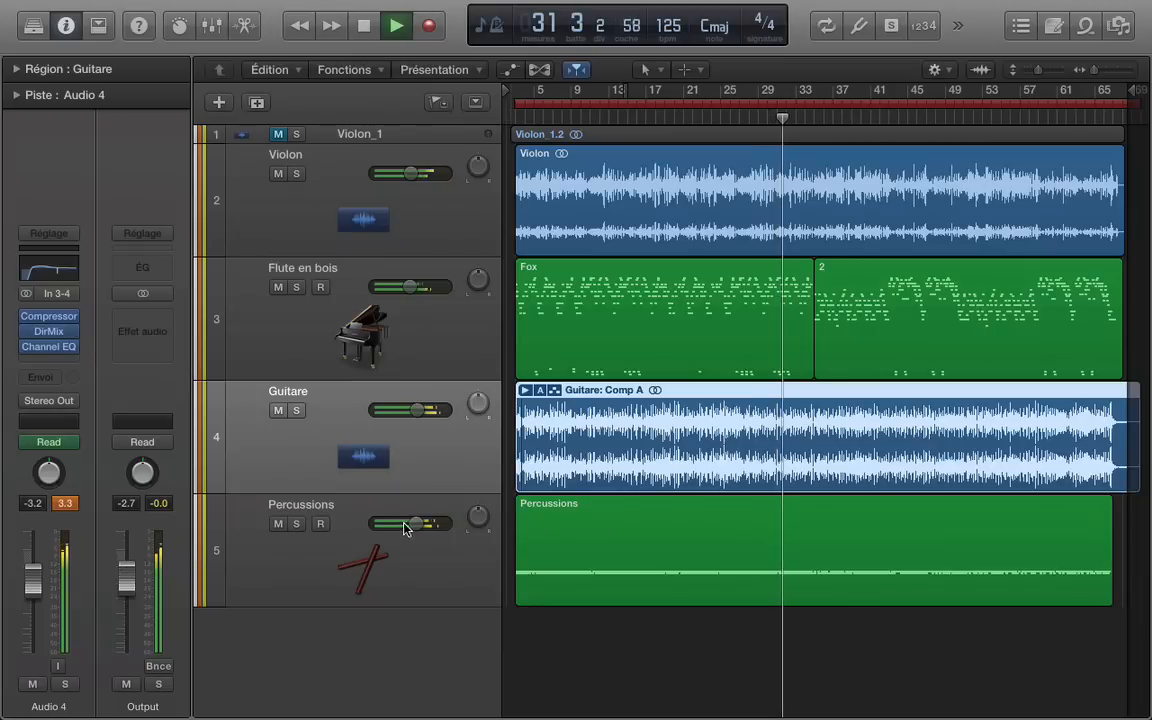
drag(405, 527, 402, 524)
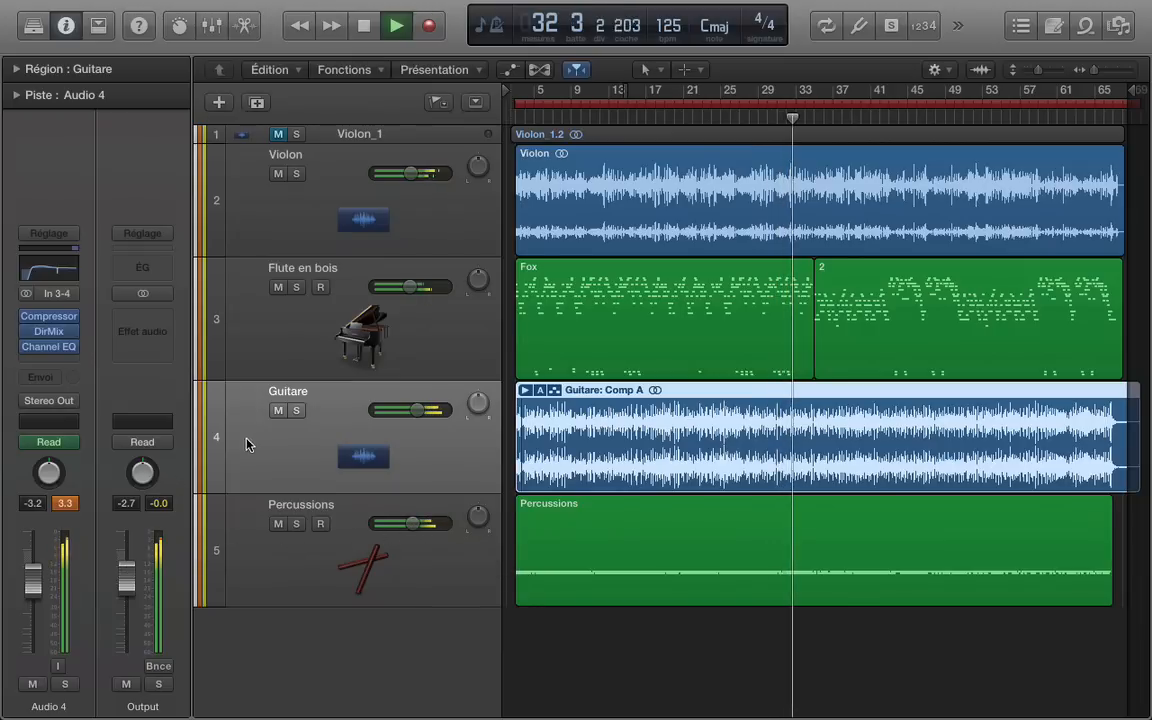
drag(408, 174, 413, 180)
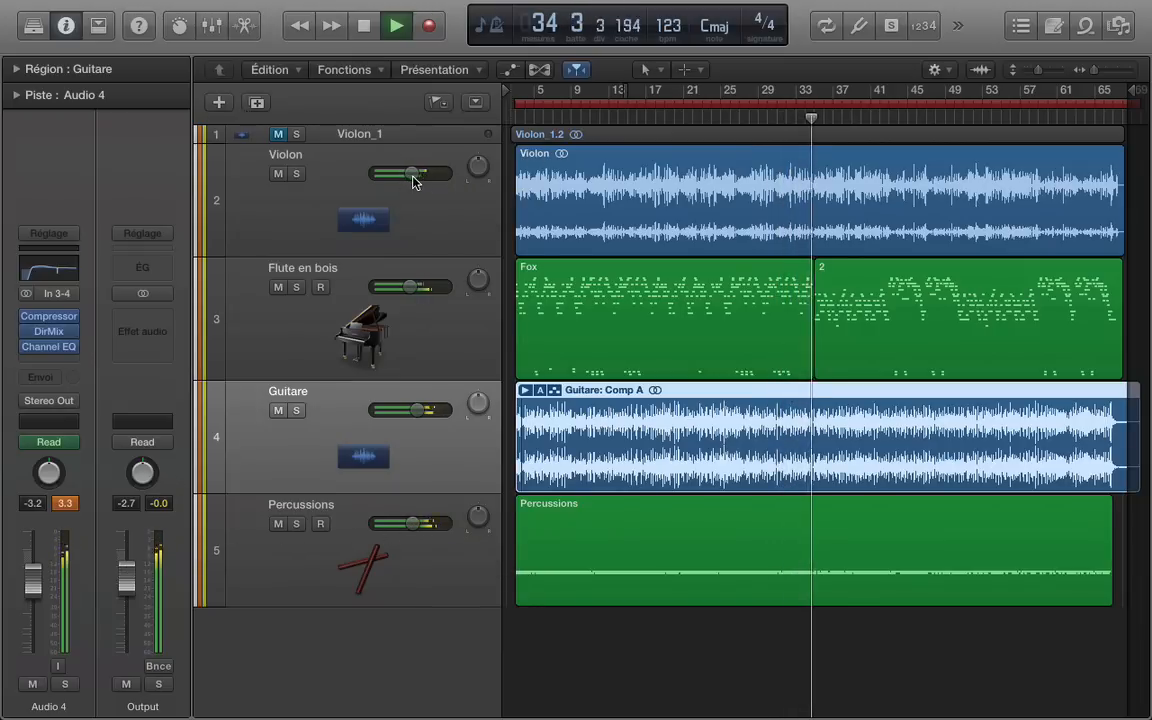
key(space)
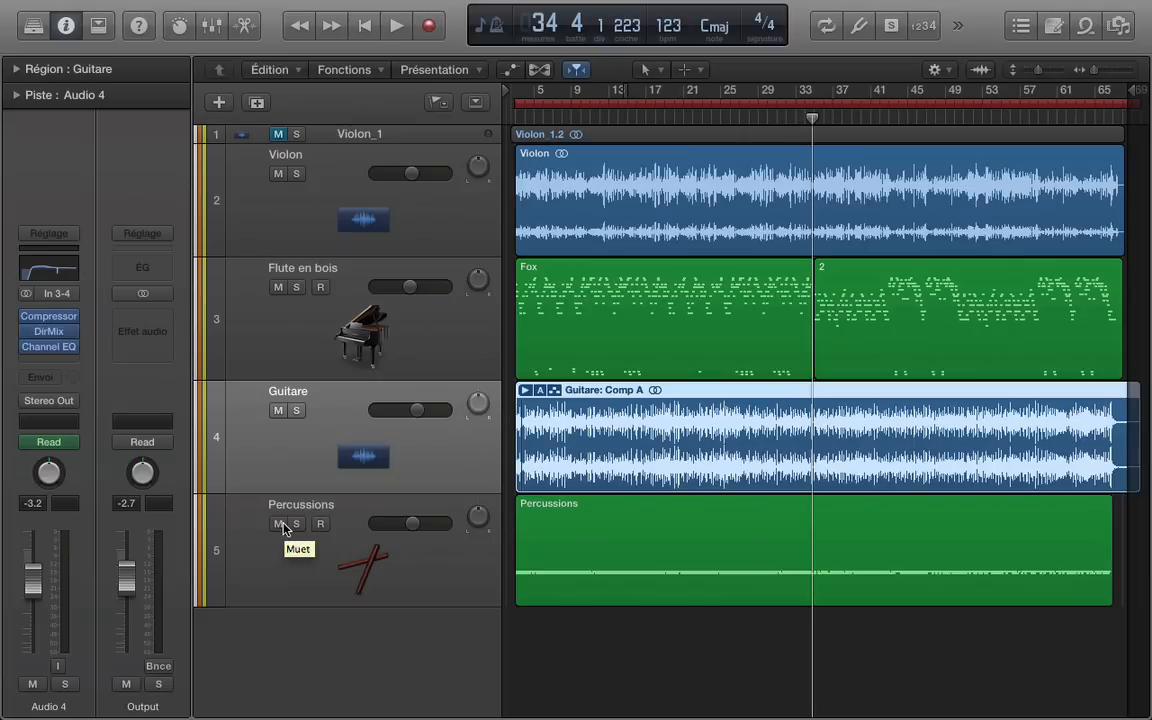
- Play the mix from bar 3 with the output at -50 dB, lower Flute en bois to -8.8 dB, restore the output to -3.6 dB and stop
click(519, 118)
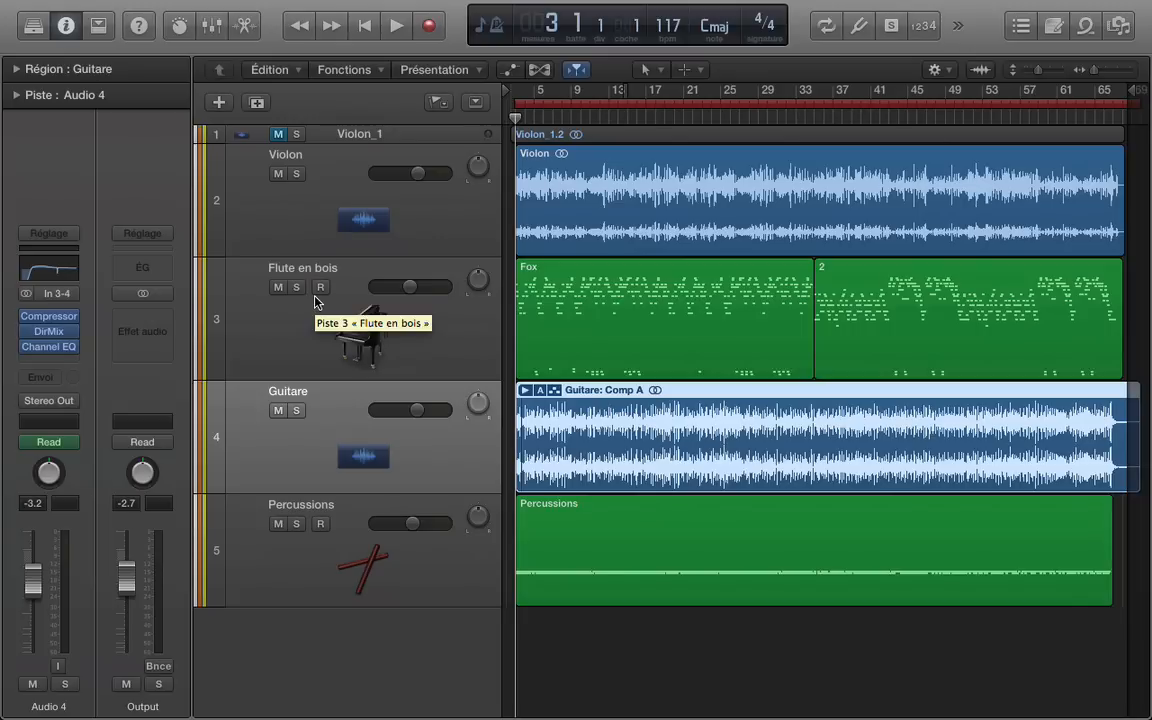
key(space)
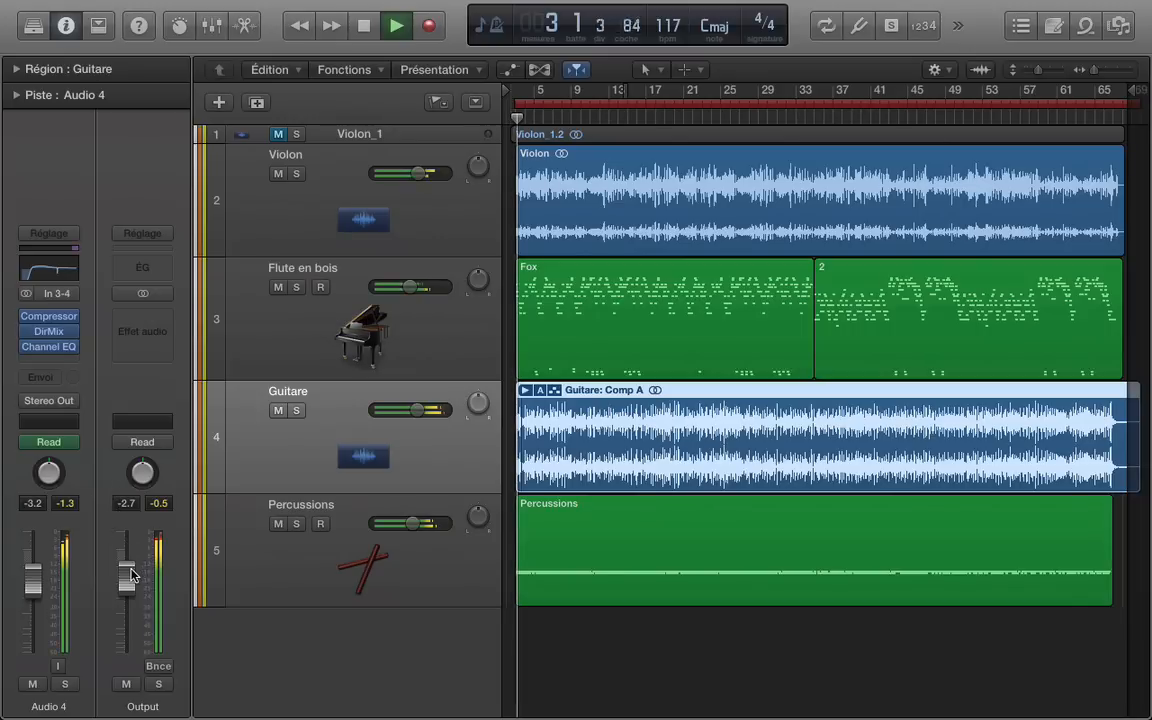
drag(131, 585, 138, 690)
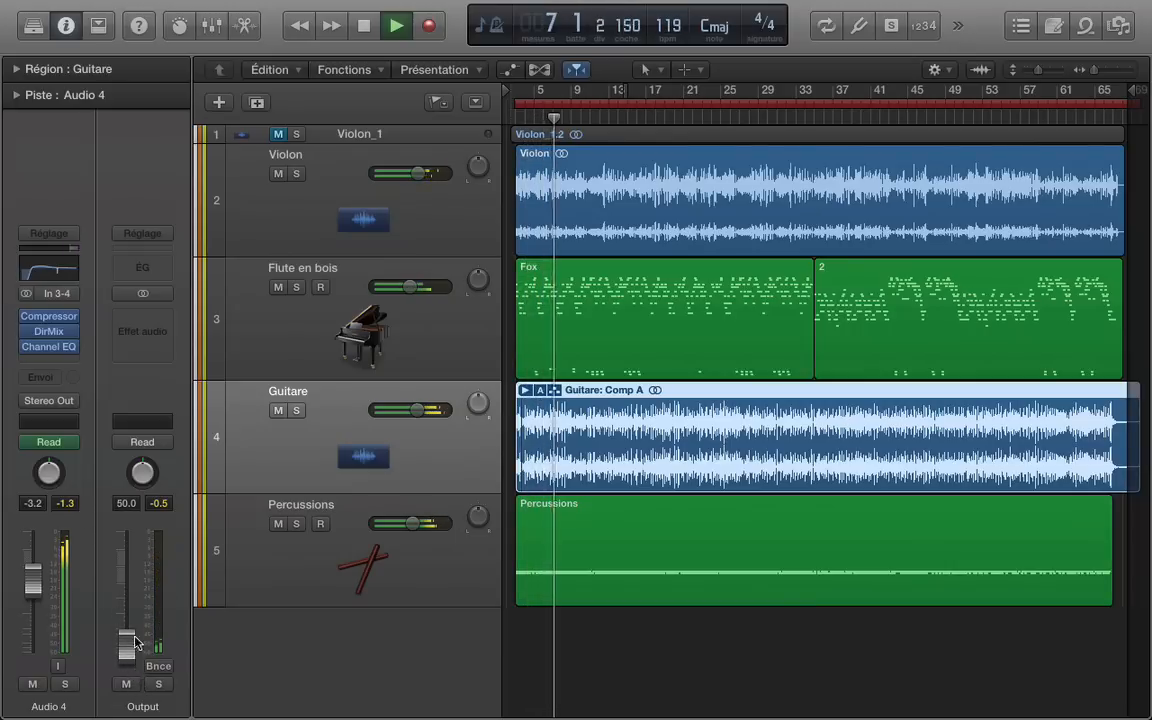
drag(413, 288, 398, 310)
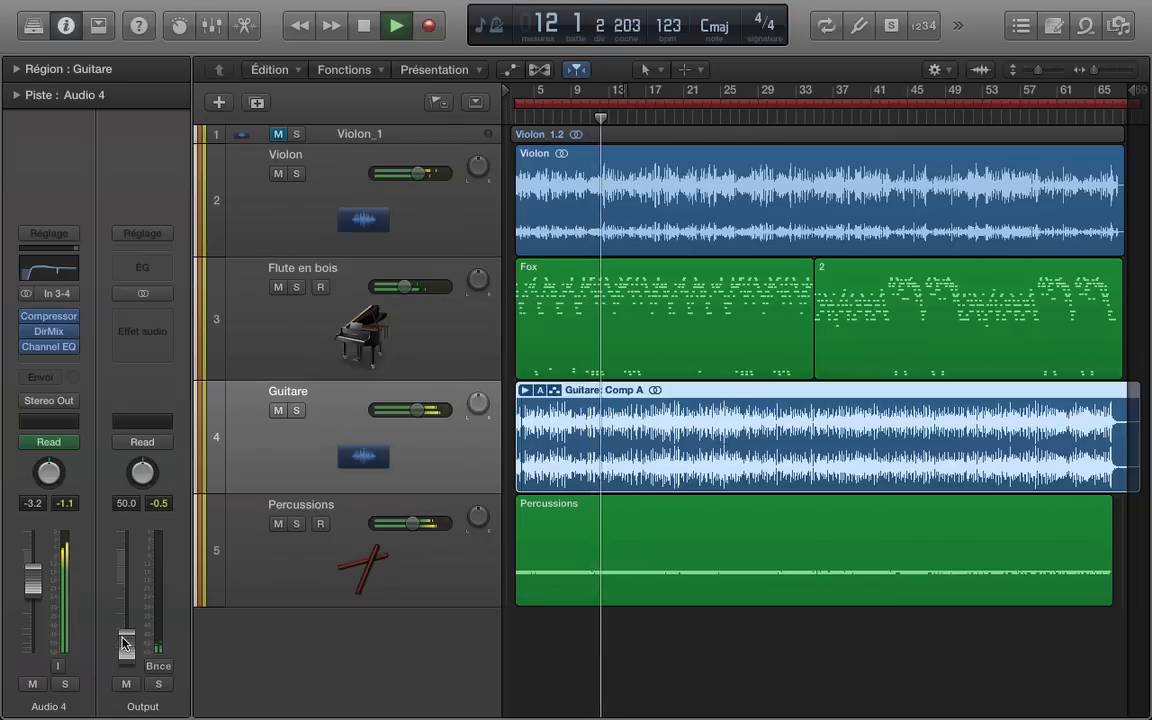
drag(126, 645, 170, 527)
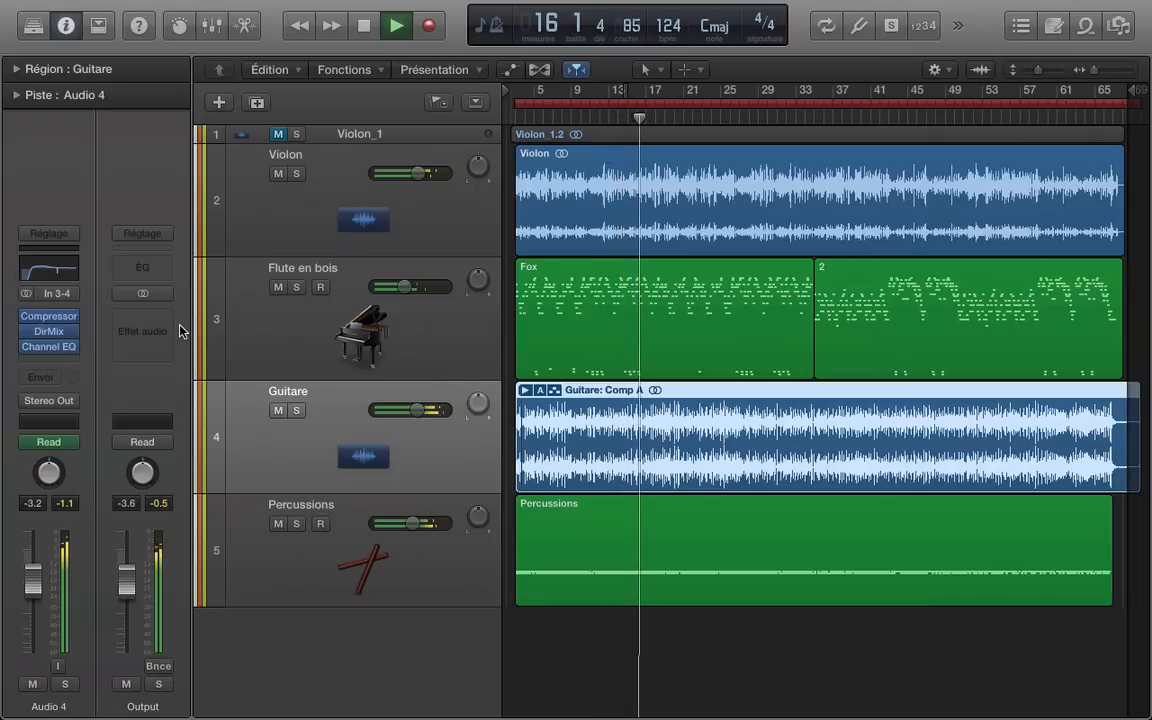
key(space)
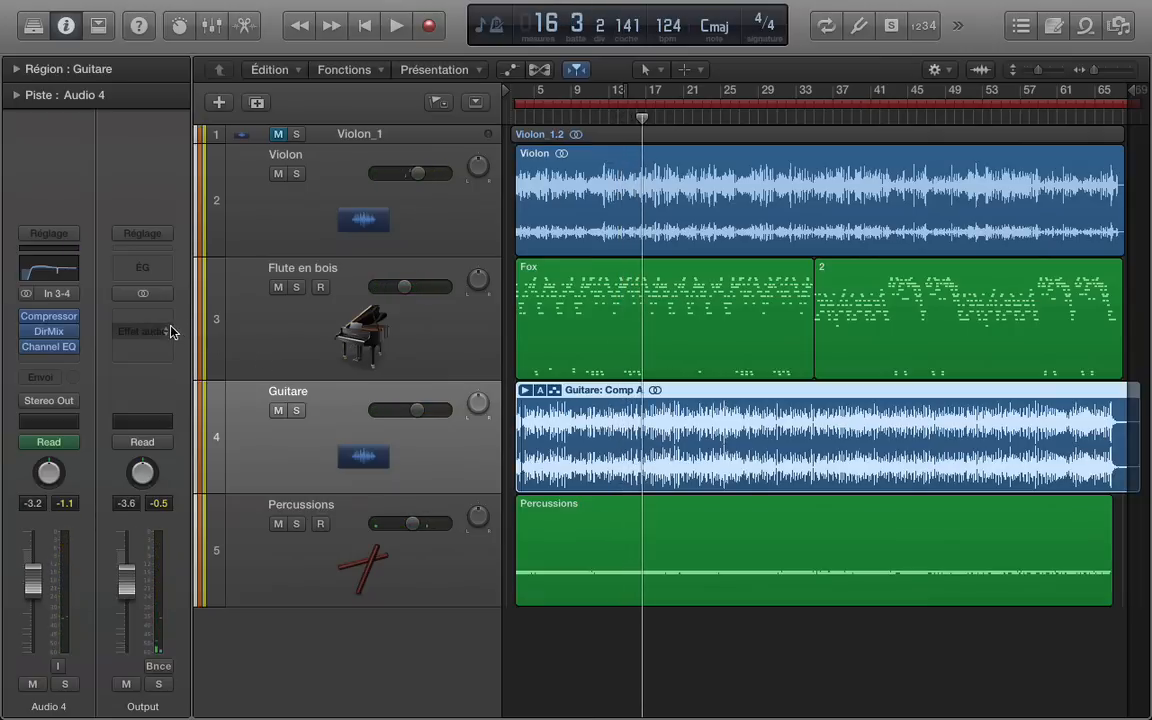
- Review the Flute en bois and Percussions channel strips and insert a stereo Space Designer reverb on the output
click(252, 352)
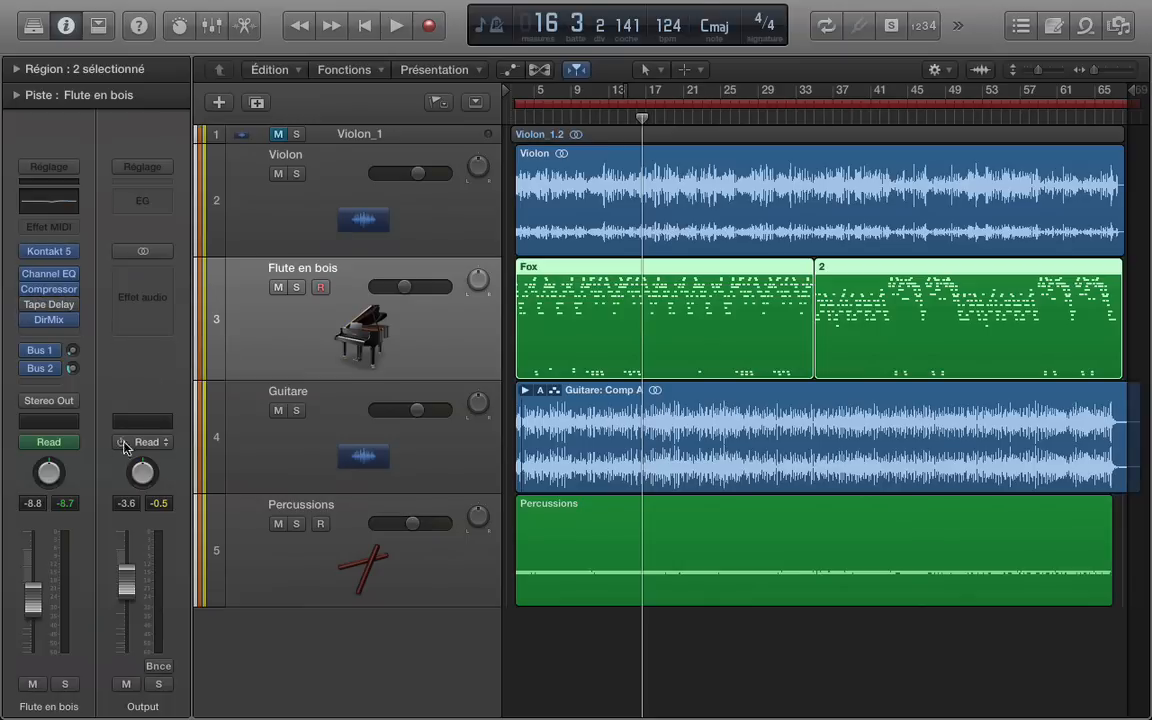
click(219, 516)
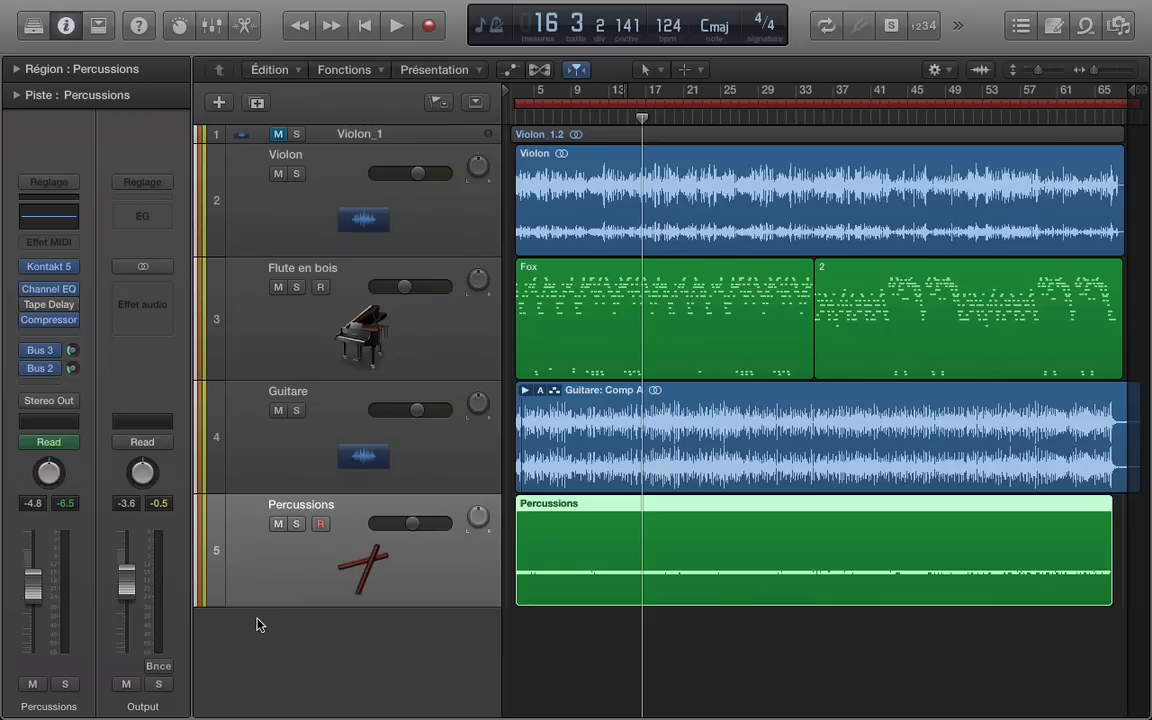
click(155, 292)
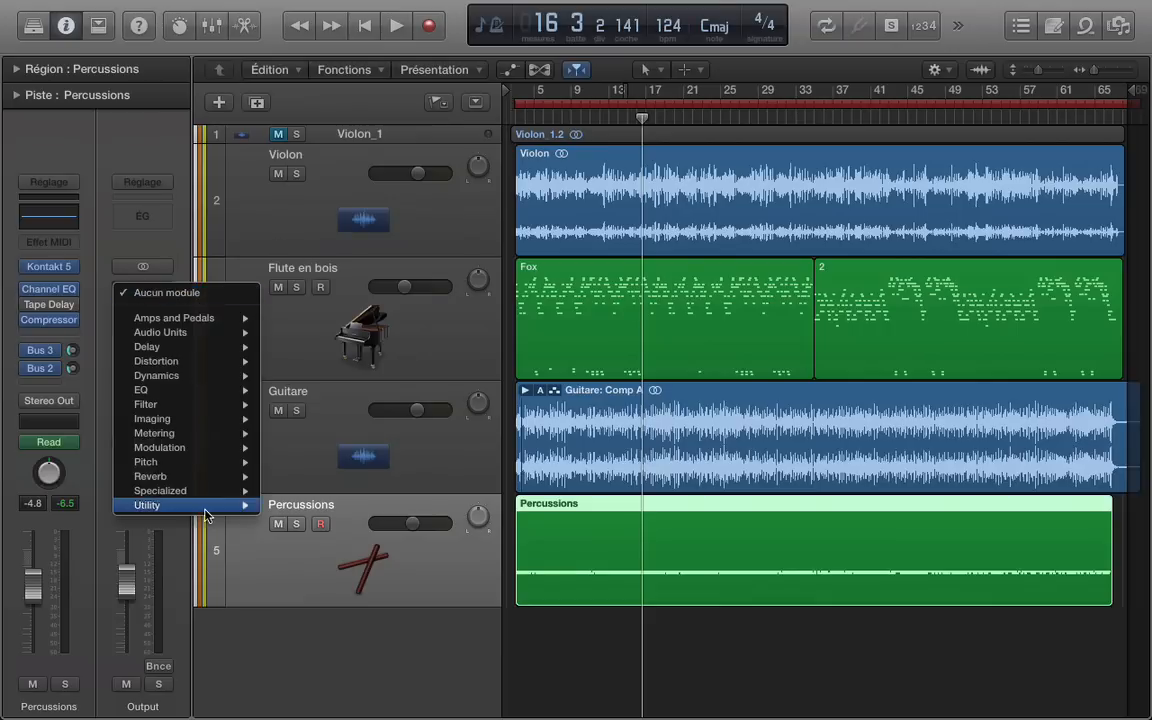
mouse_move(206, 477)
mouse_move(324, 519)
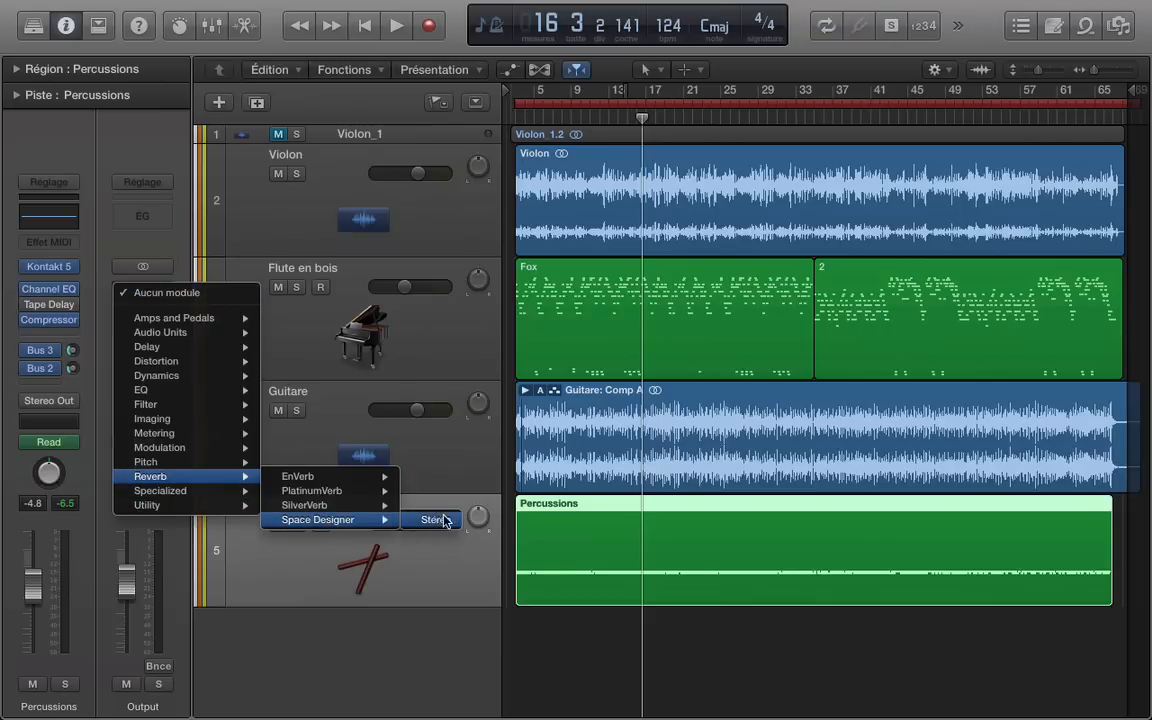
click(437, 521)
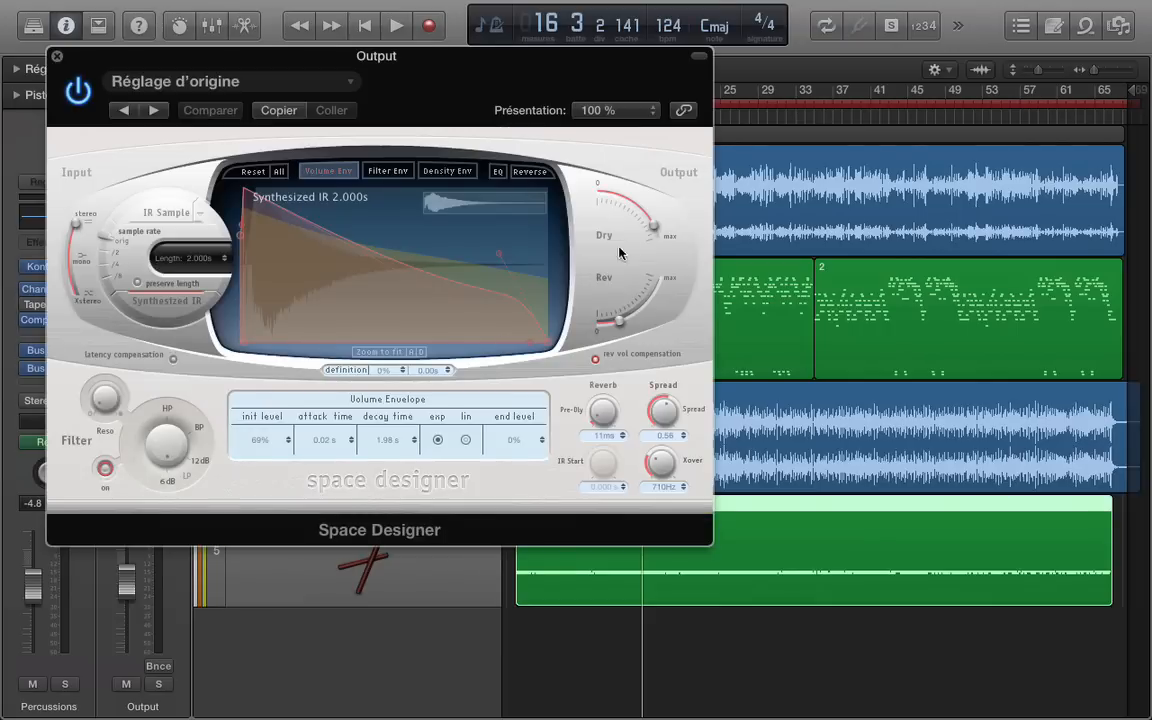
- Raise the Space Designer Dry level slightly, start playback and lower the Rev level a little
drag(652, 228, 660, 232)
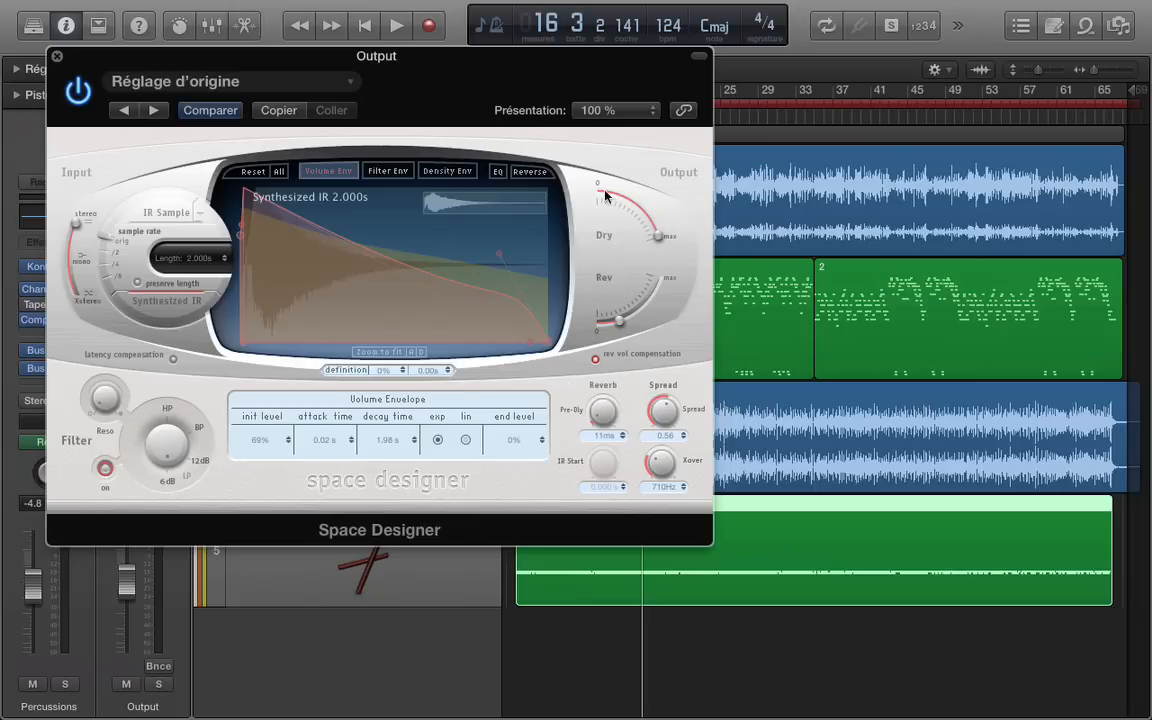
key(space)
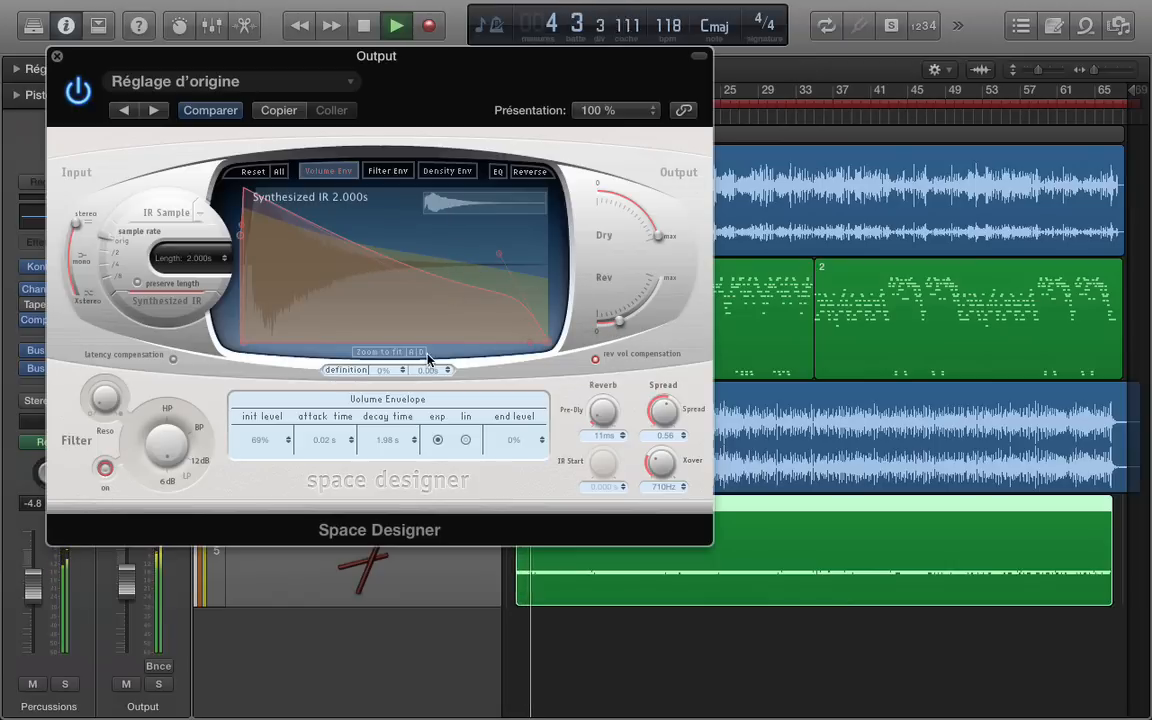
drag(619, 318, 610, 330)
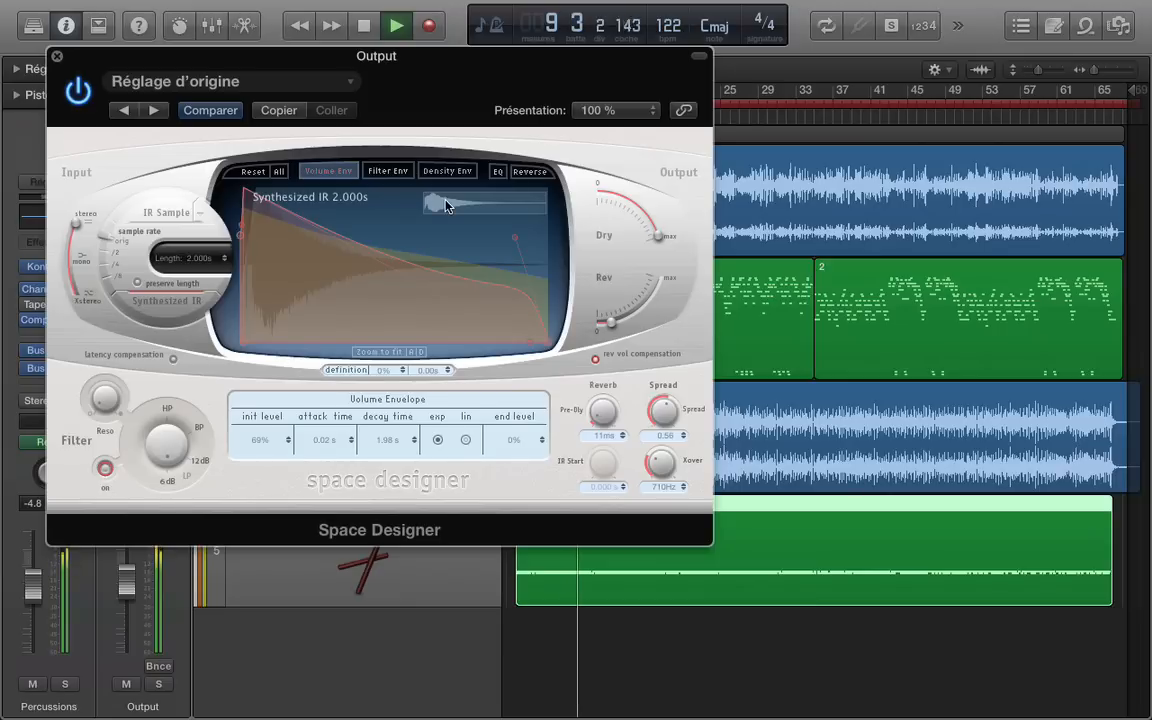
- Pause playback and cut the reverb's low frequencies with a low-shelf EQ at 74 Hz and -15.333 dB
click(497, 171)
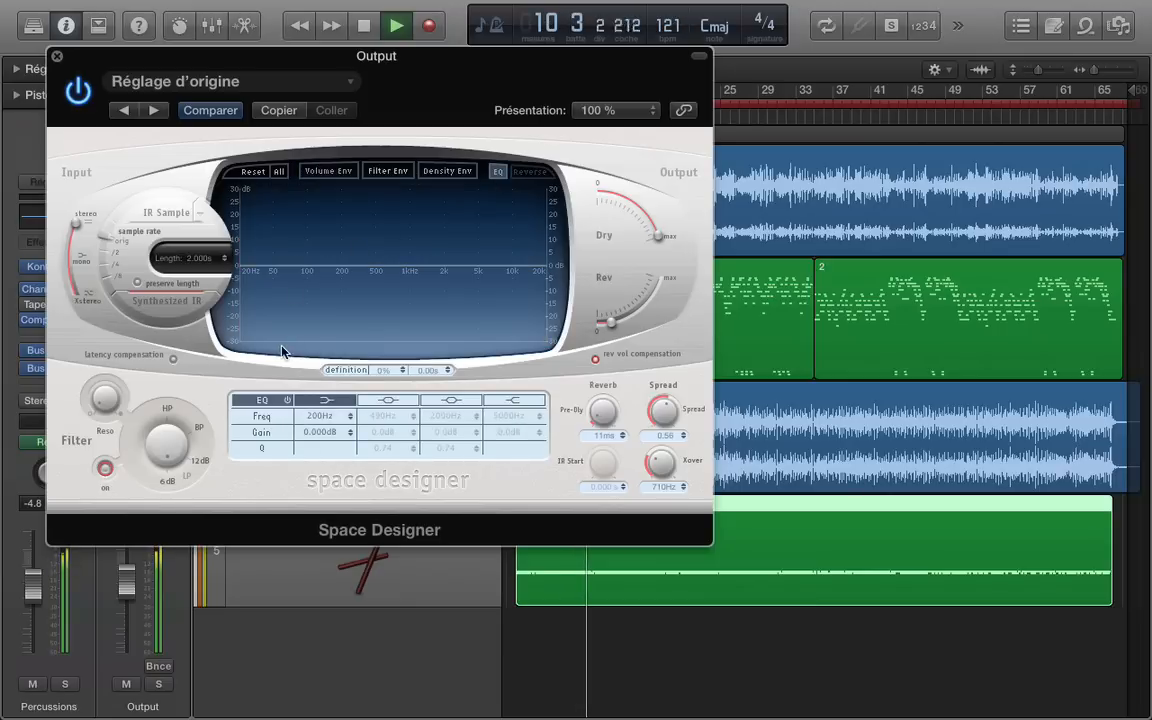
key(space)
drag(305, 287, 286, 311)
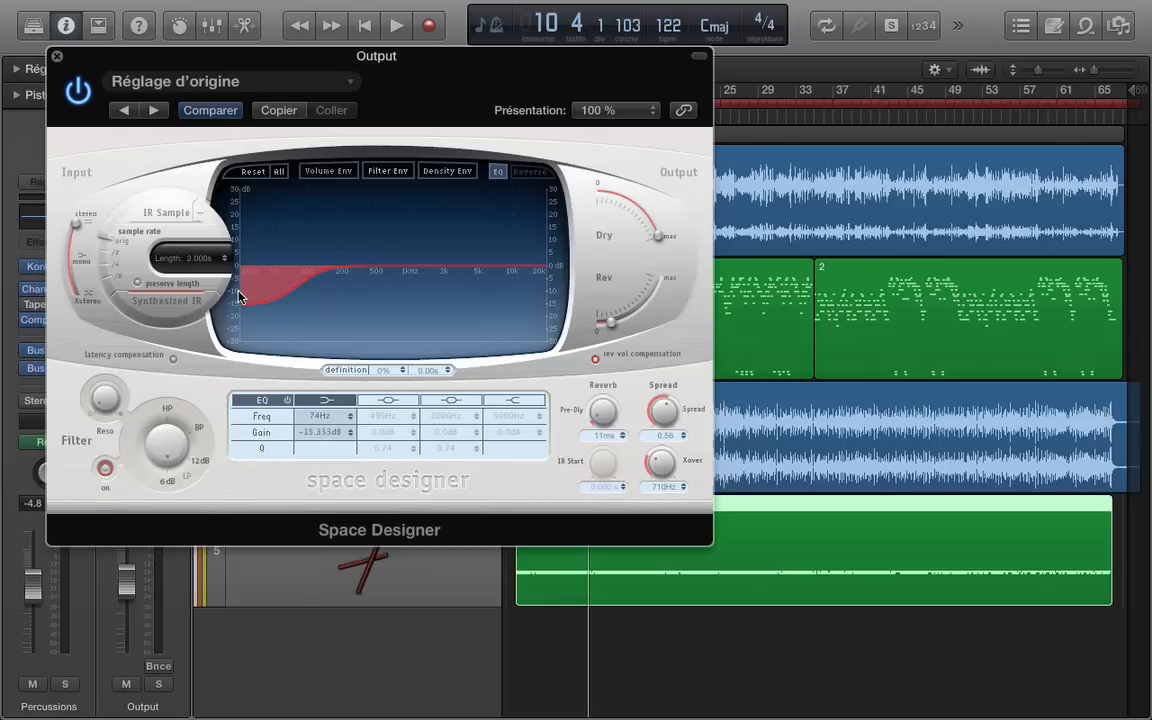
- Resume playback, raise the reverb's Rev level slightly and close Space Designer
key(space)
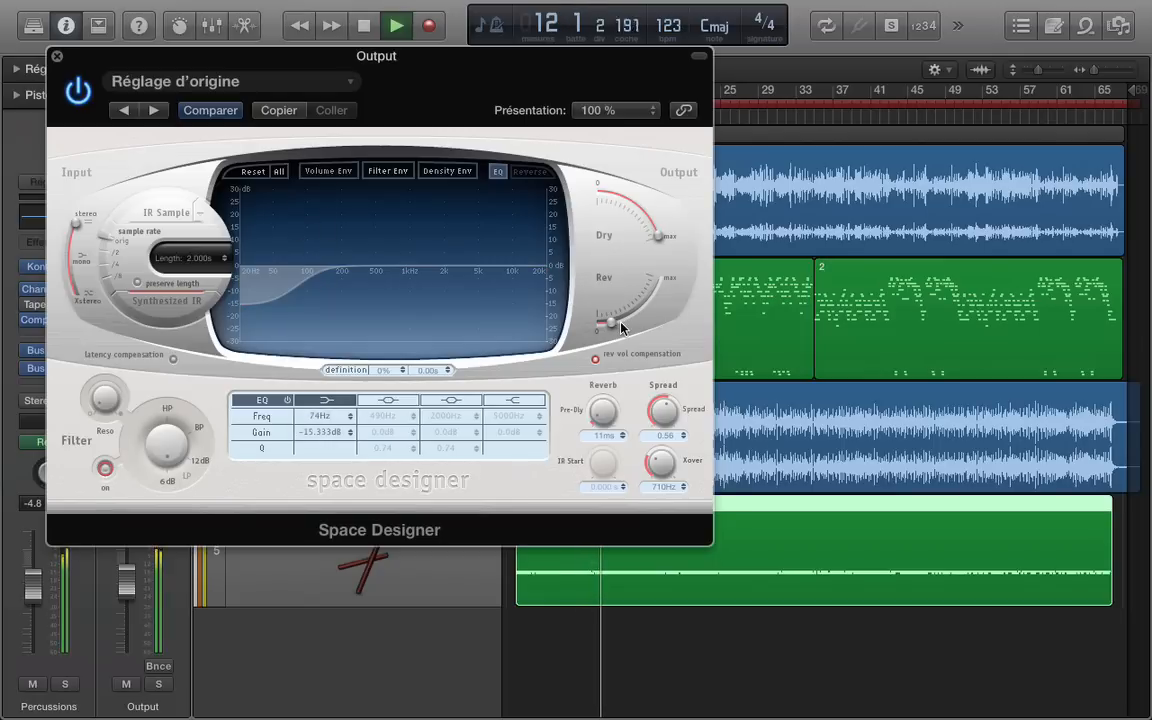
mouse_move(613, 327)
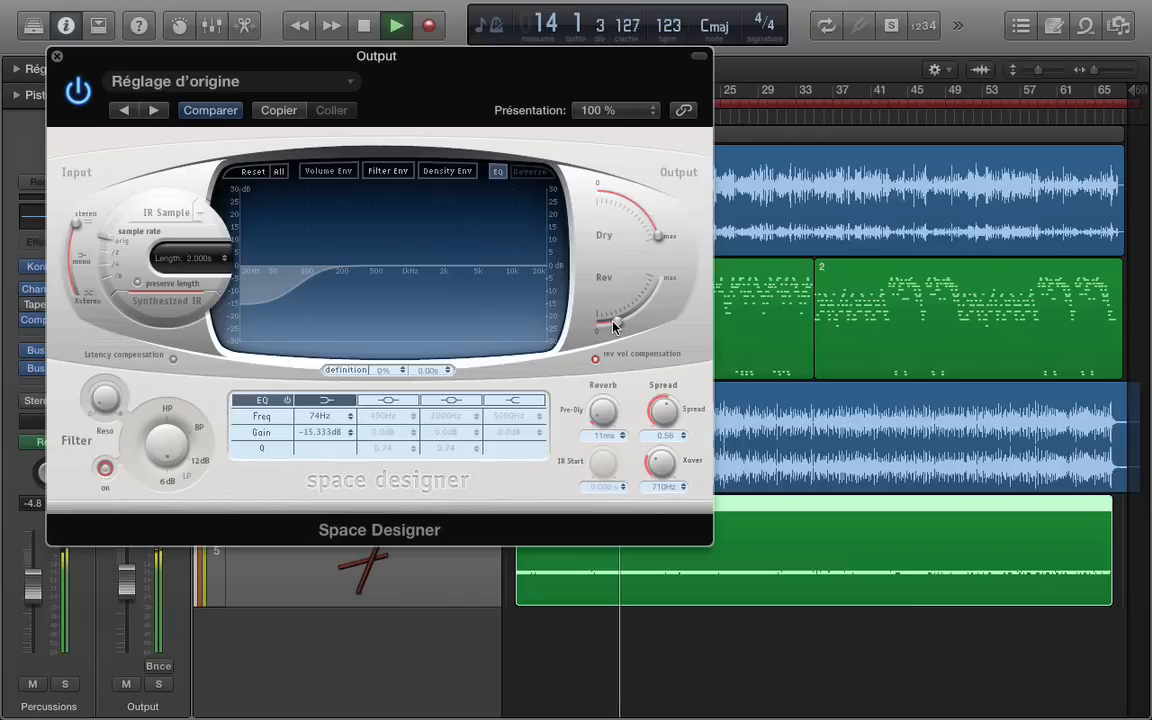
click(699, 56)
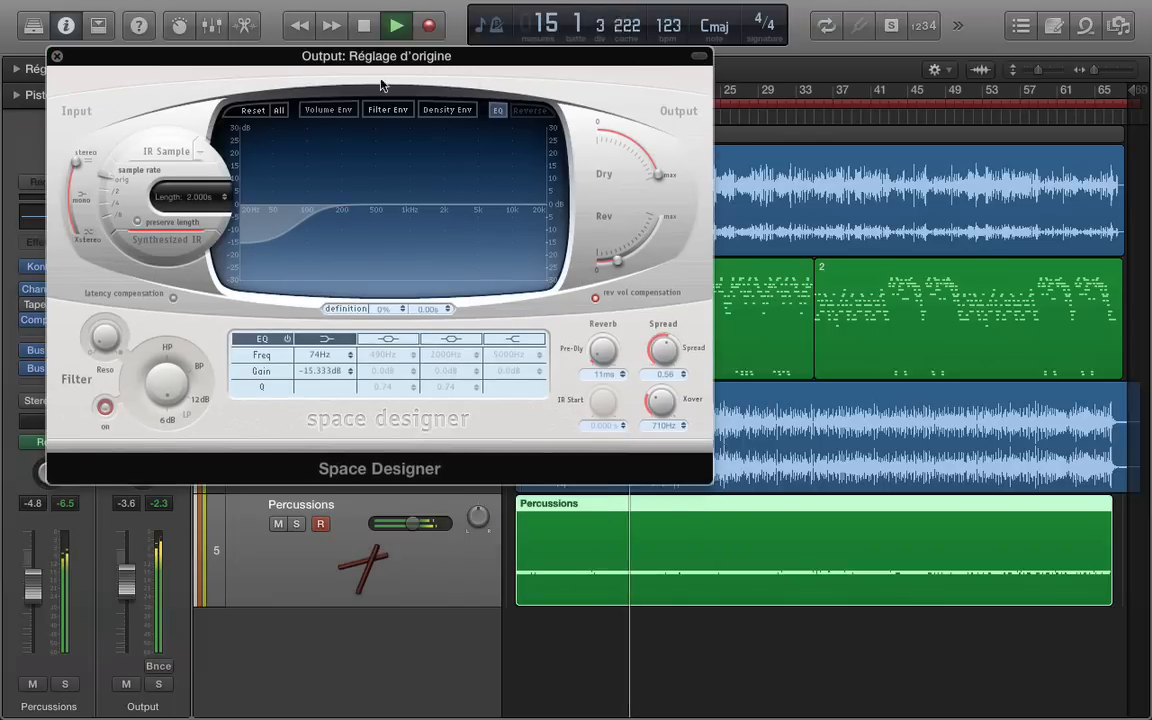
click(57, 56)
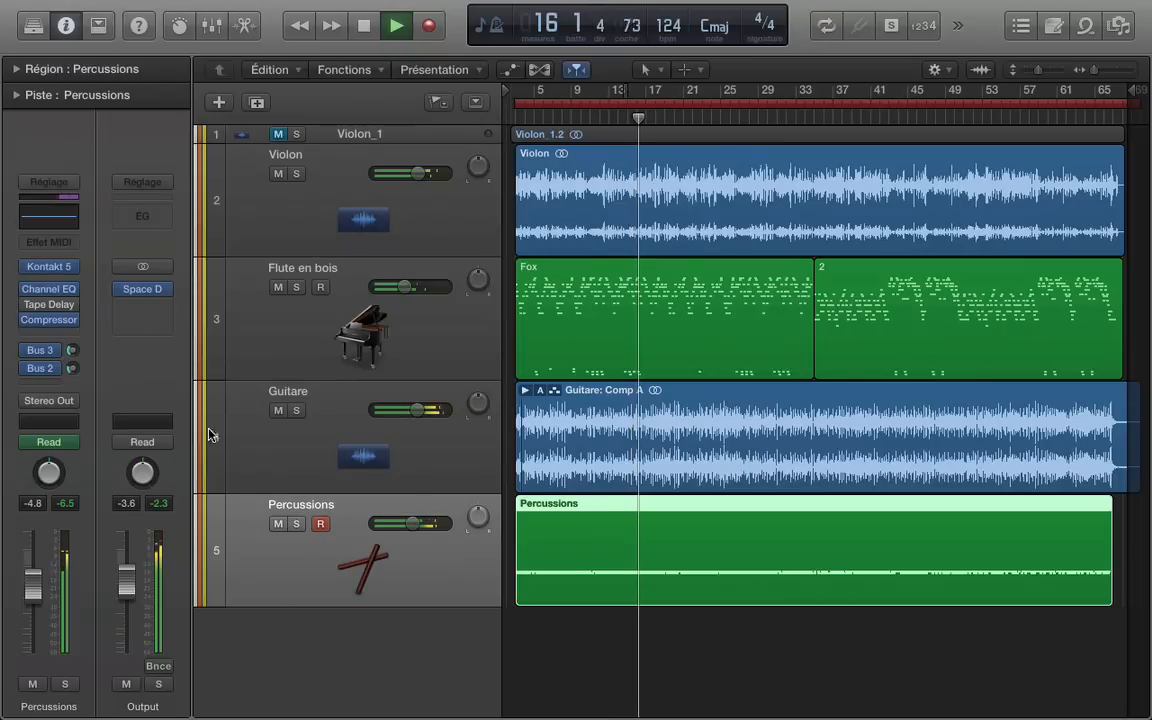
- In the Percussions Channel EQ, boost 186 Hz by 1.5 dB and enable a low cut at 56 Hz with a 48 dB/Oct slope
click(48, 218)
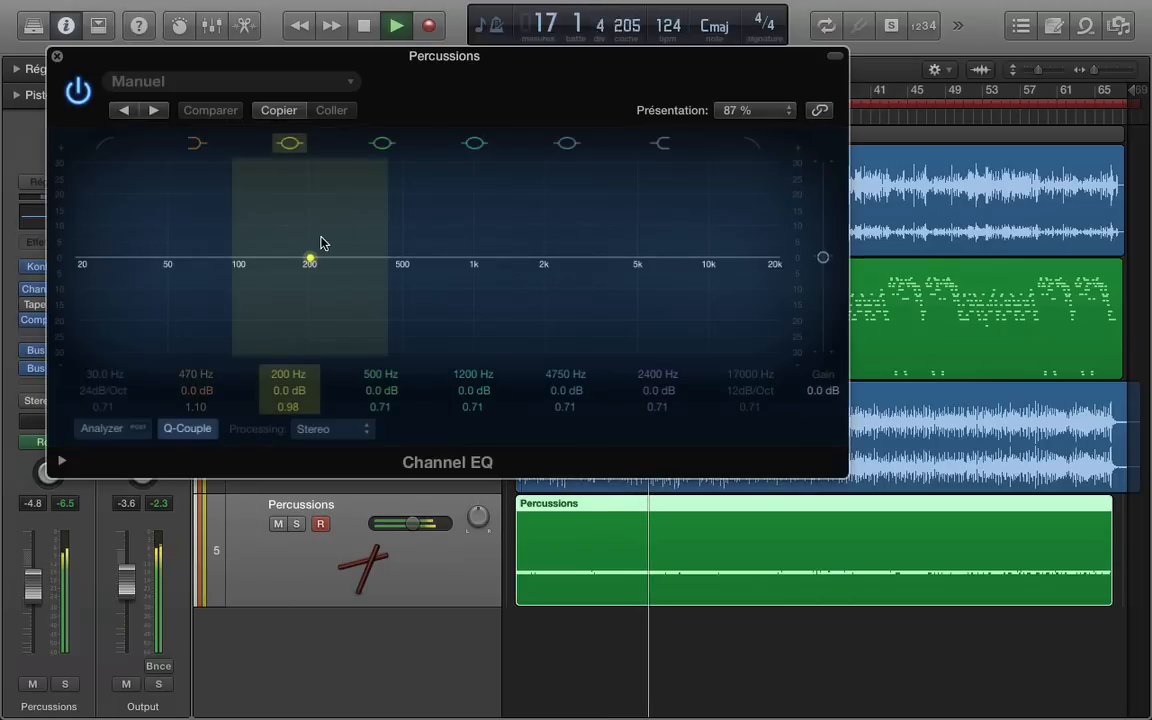
drag(321, 285, 310, 282)
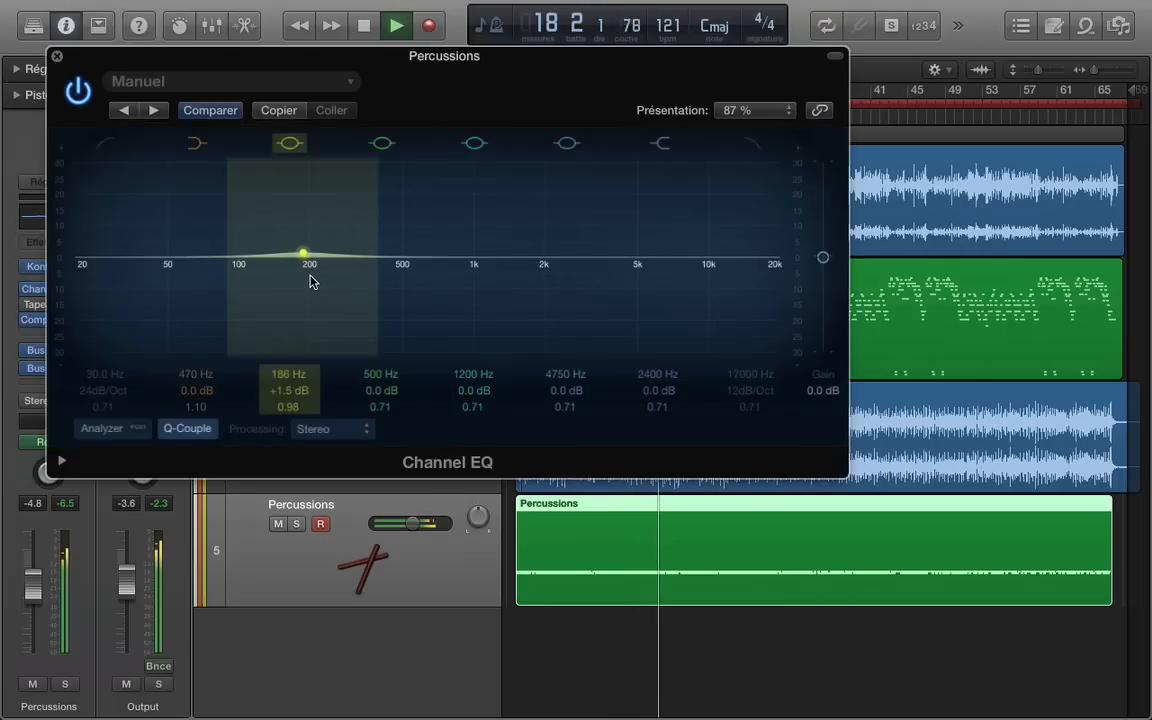
click(108, 143)
drag(100, 375, 108, 346)
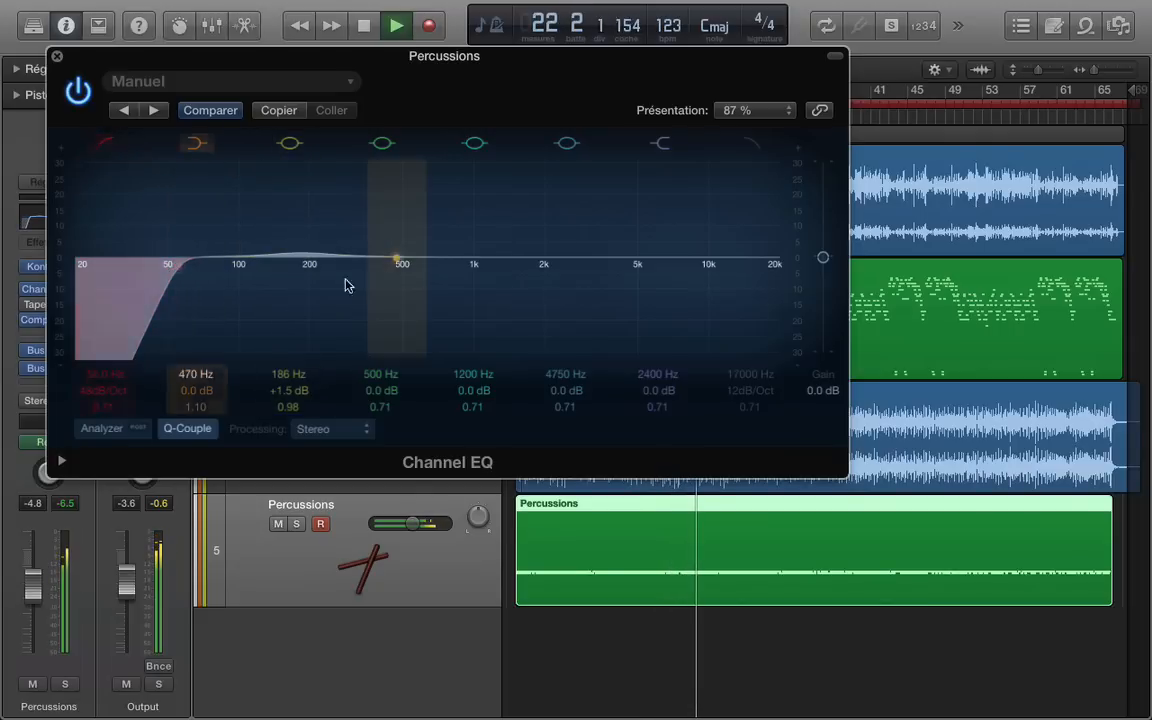
- Set the Percussions low-mid EQ boost to 160 Hz, +4.5 dB with a Q of 0.24, and close the EQ
drag(253, 264, 252, 257)
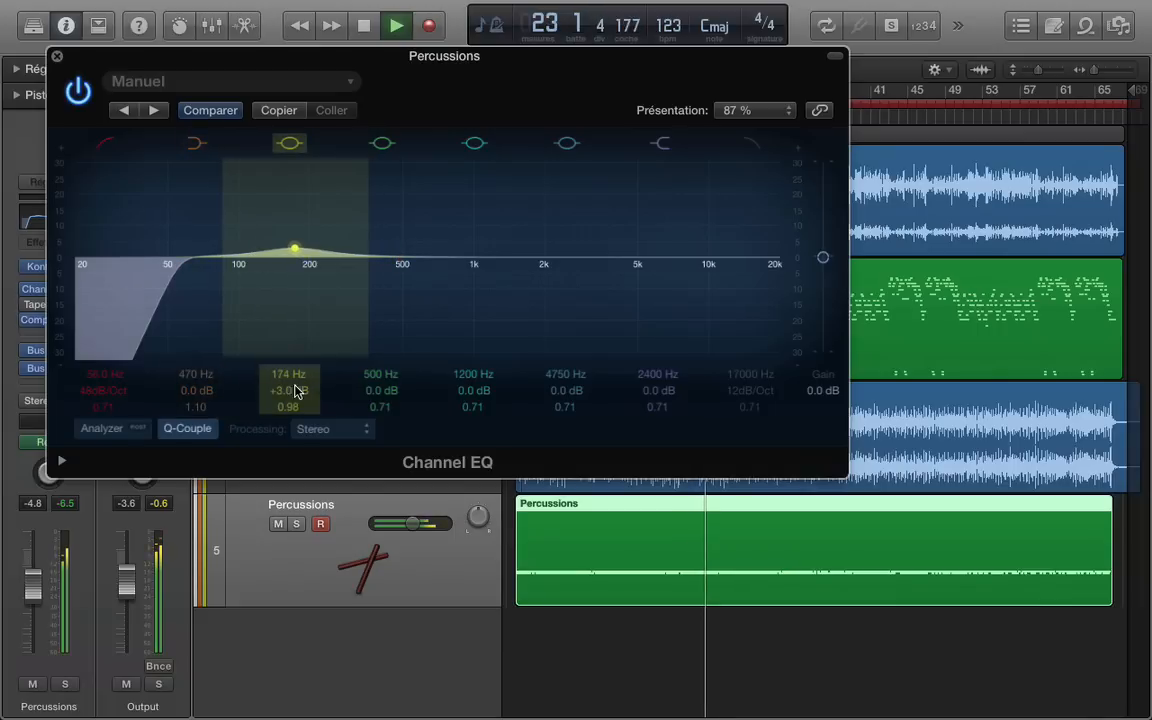
drag(290, 410, 288, 378)
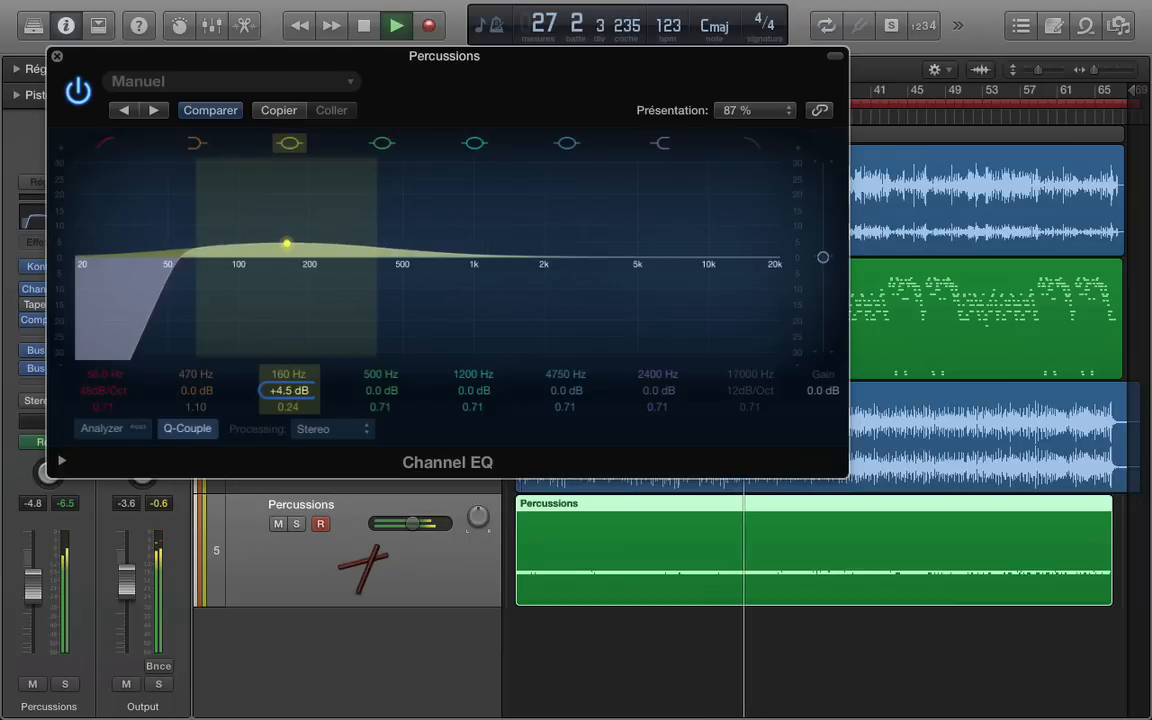
click(57, 56)
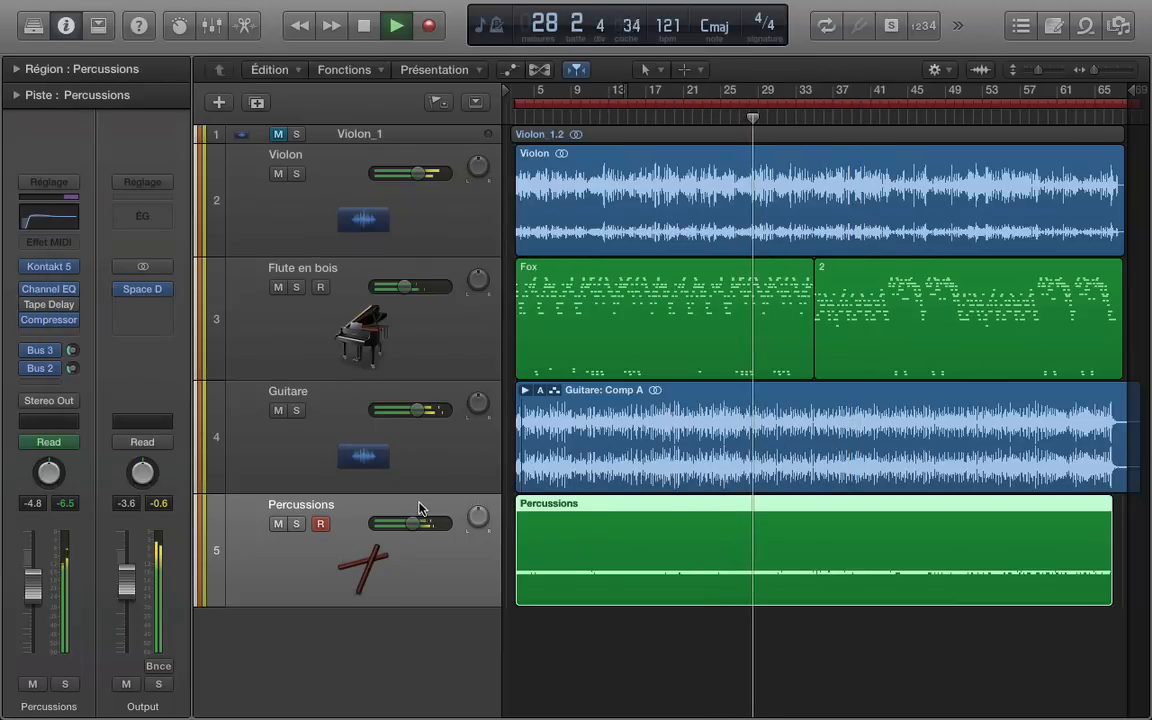
- Lower the output level to -4.0 dB and stop playback
mouse_move(126, 583)
mouse_down()
mouse_move(129, 686)
mouse_move(130, 550)
mouse_move(133, 585)
mouse_up()
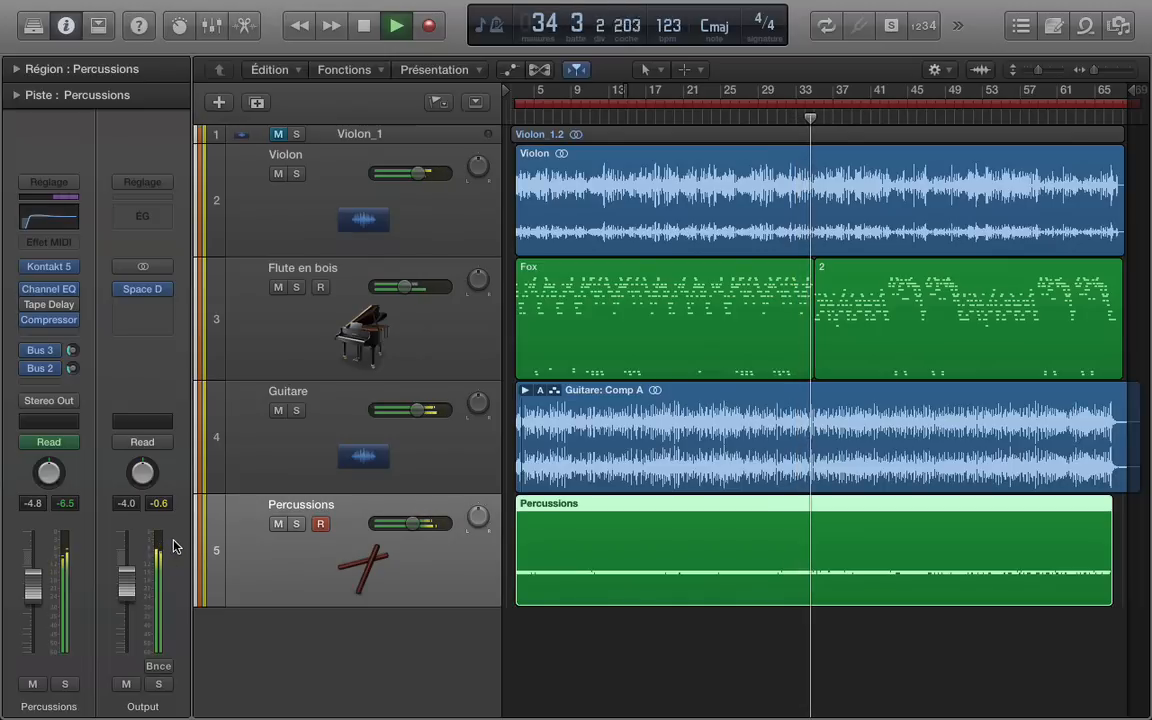
key(space)
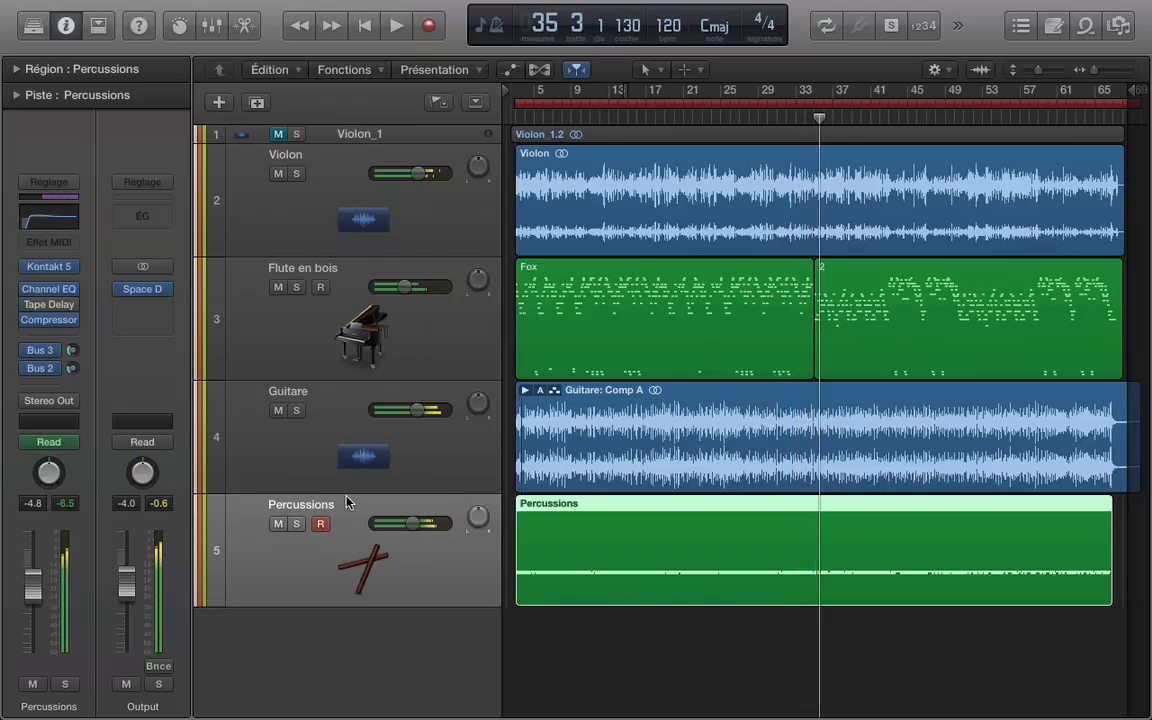